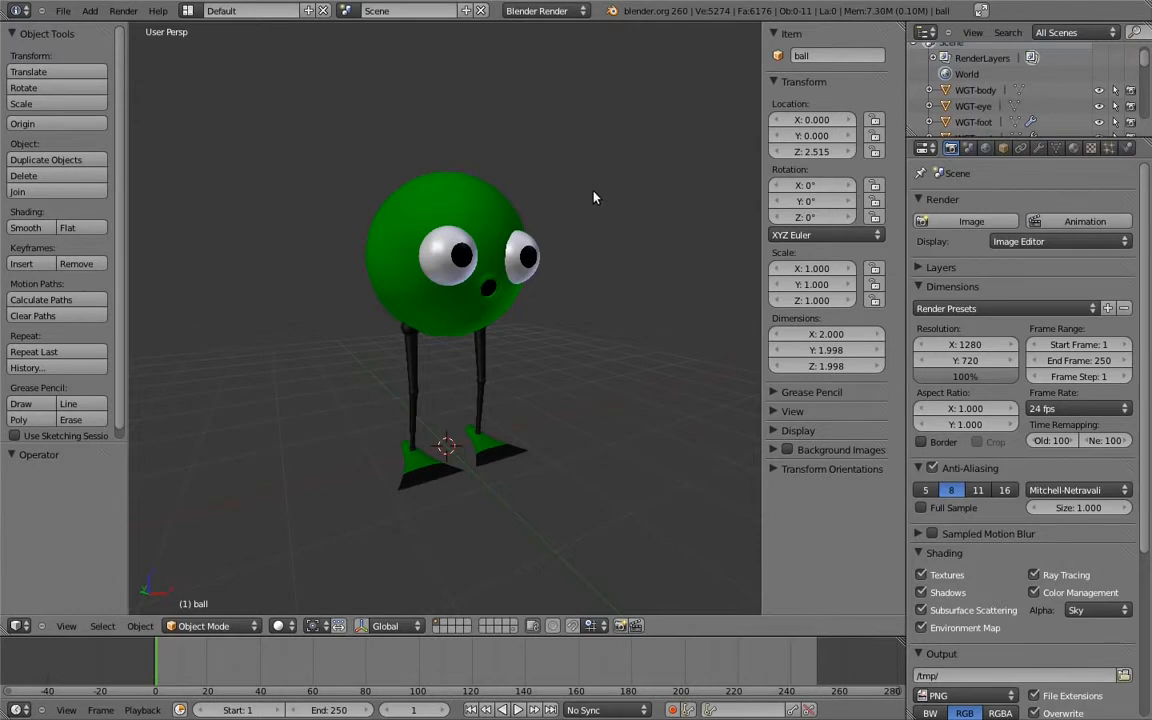
Step: Add a single-bone armature at the origin and set it to Wire display with X-Ray and bone axes shown
key(shift+a)
click(647, 193)
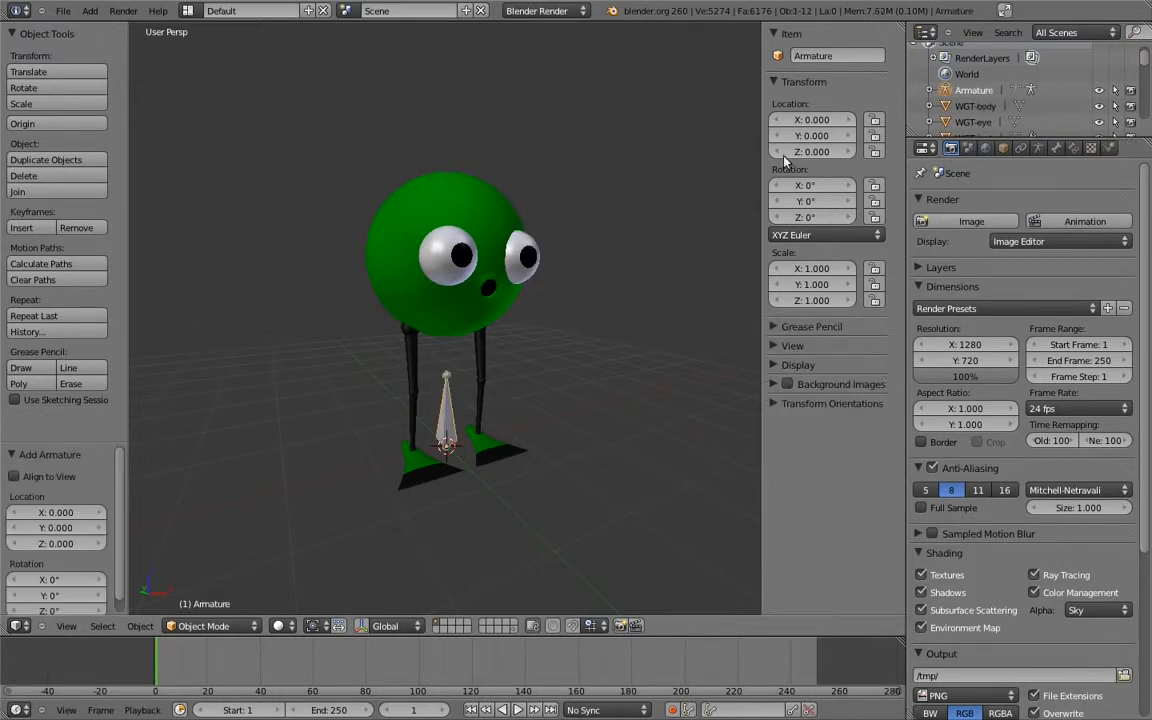
click(1003, 148)
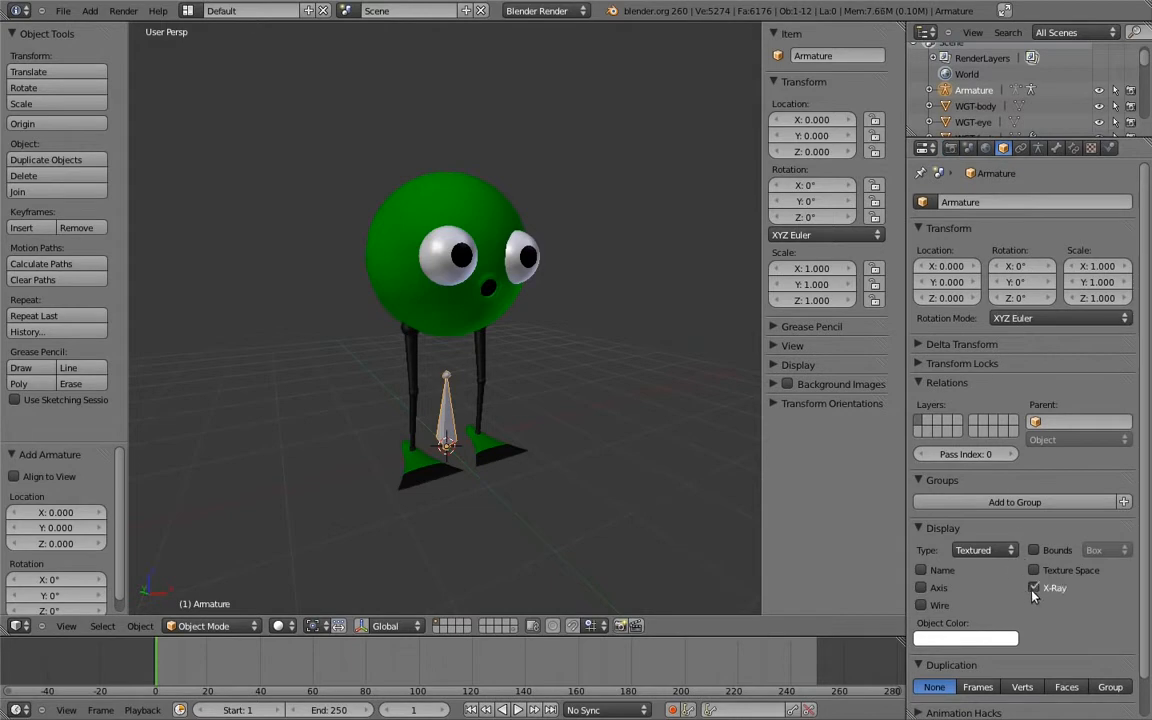
click(985, 551)
click(983, 528)
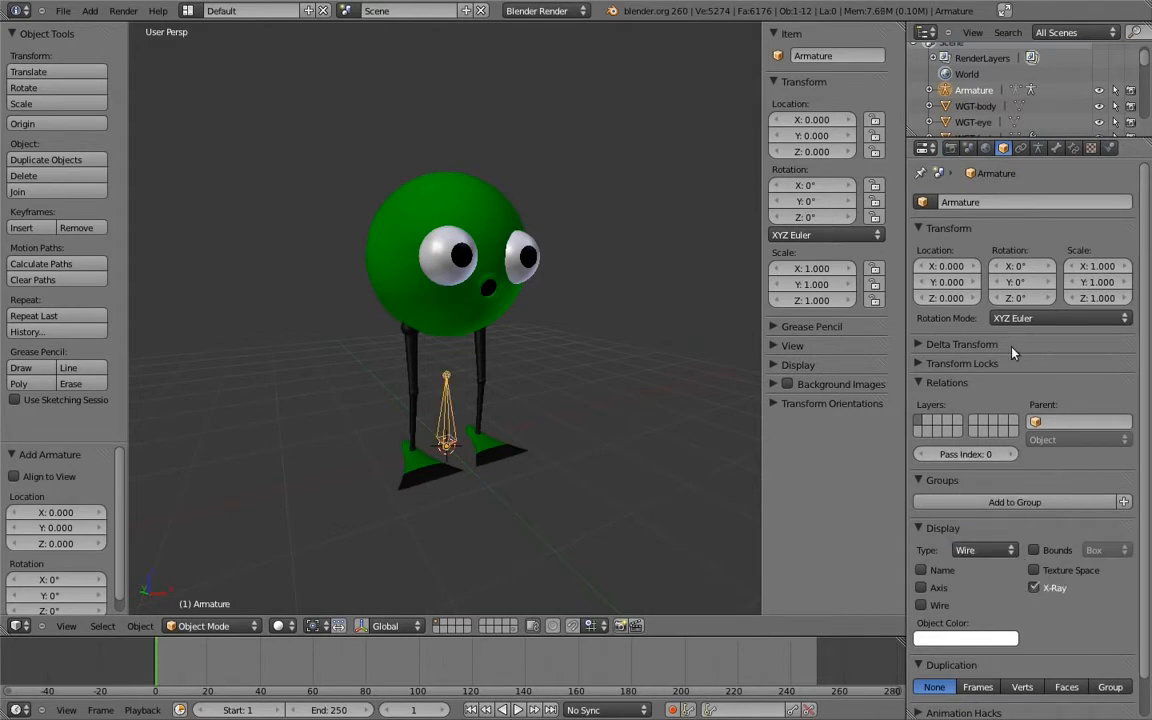
click(1038, 148)
click(921, 487)
Step: Move the whole bone up 2 units along Z into the lower part of the ball body
key(KP_1)
key(KP_5)
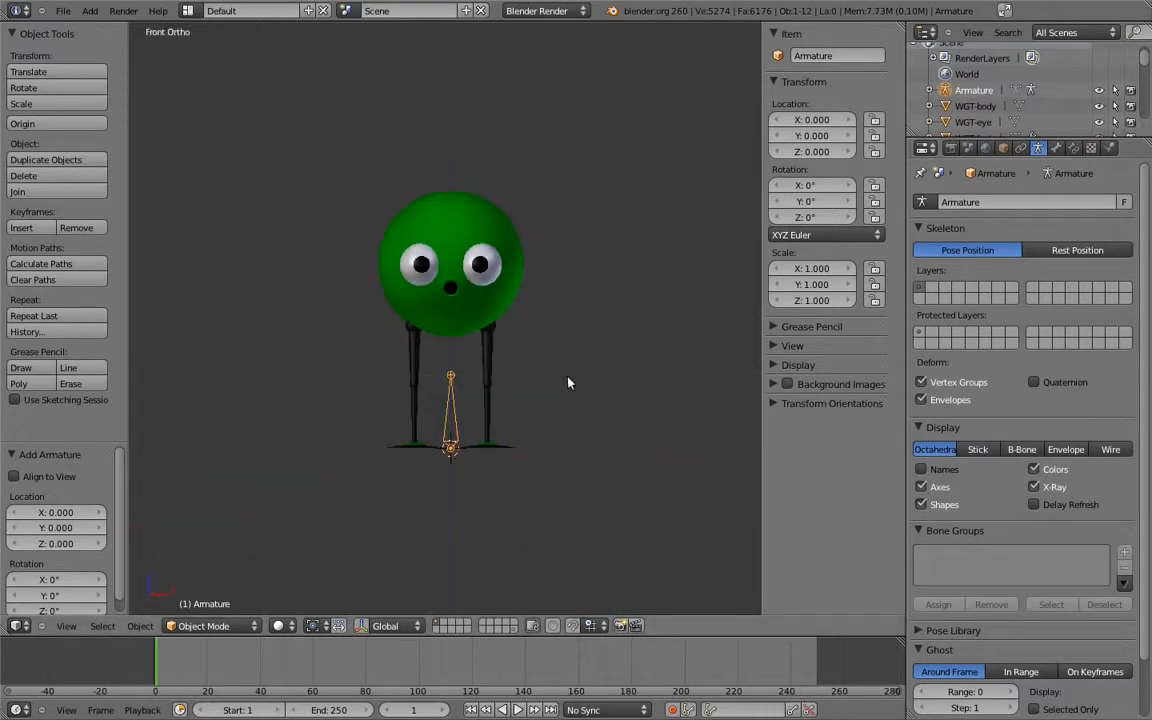
key(Tab)
scroll(527, 373, up, 4)
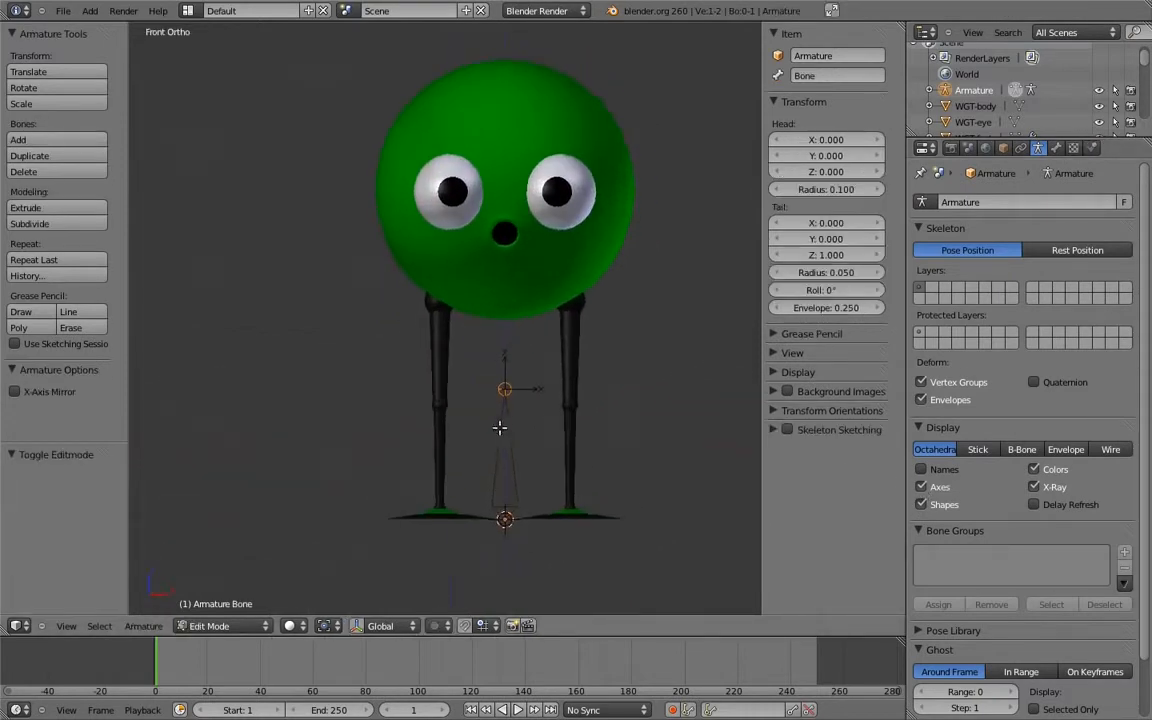
right_click(517, 436)
key(g)
key(z)
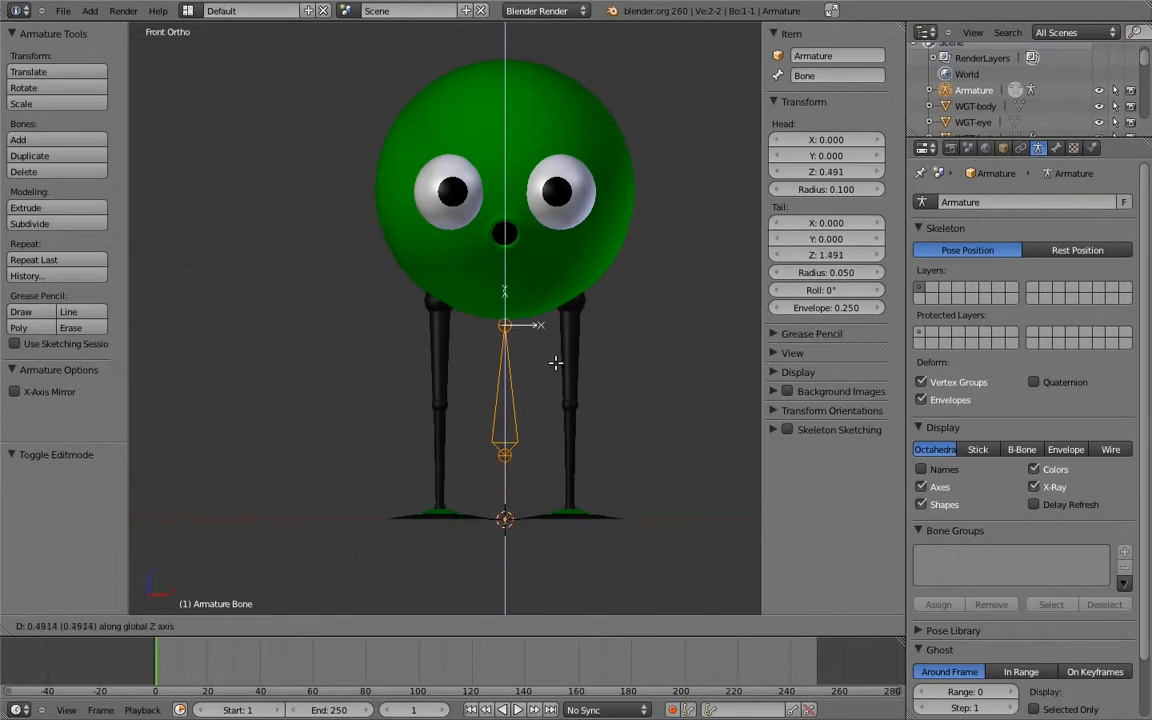
click(566, 219)
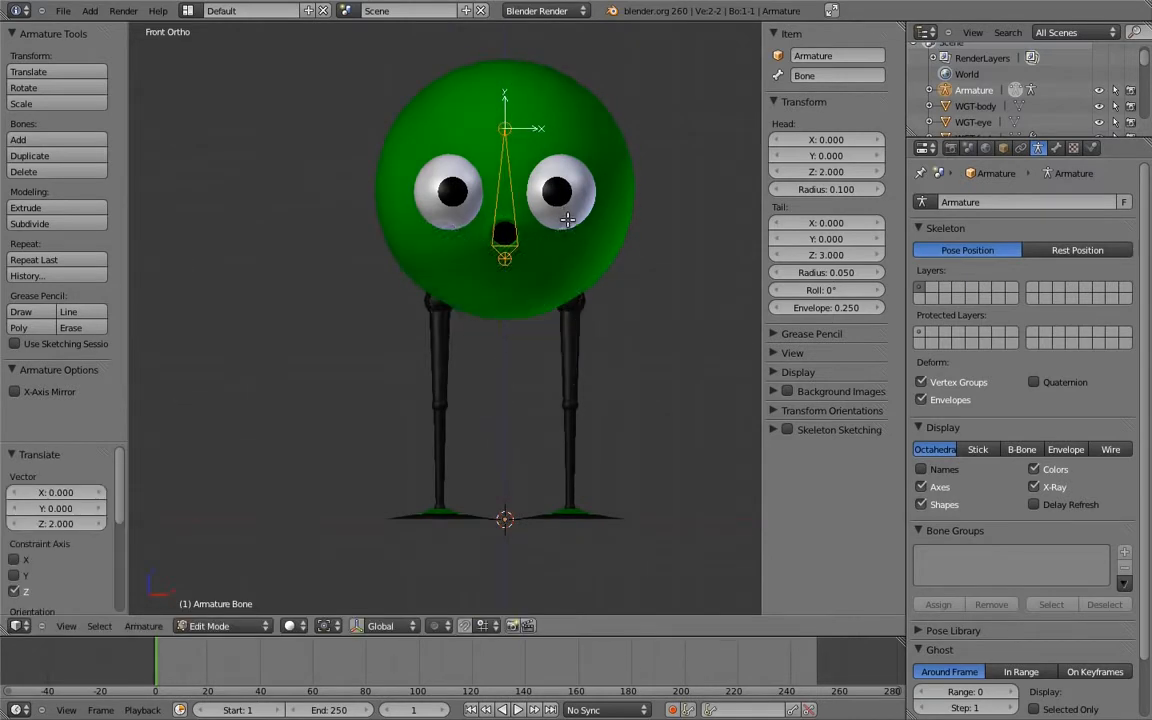
Step: Move the body bone's tail to Y -1, Z 2 so the bone points horizontally toward the character's front
key(KP_3)
right_click(458, 128)
key(g)
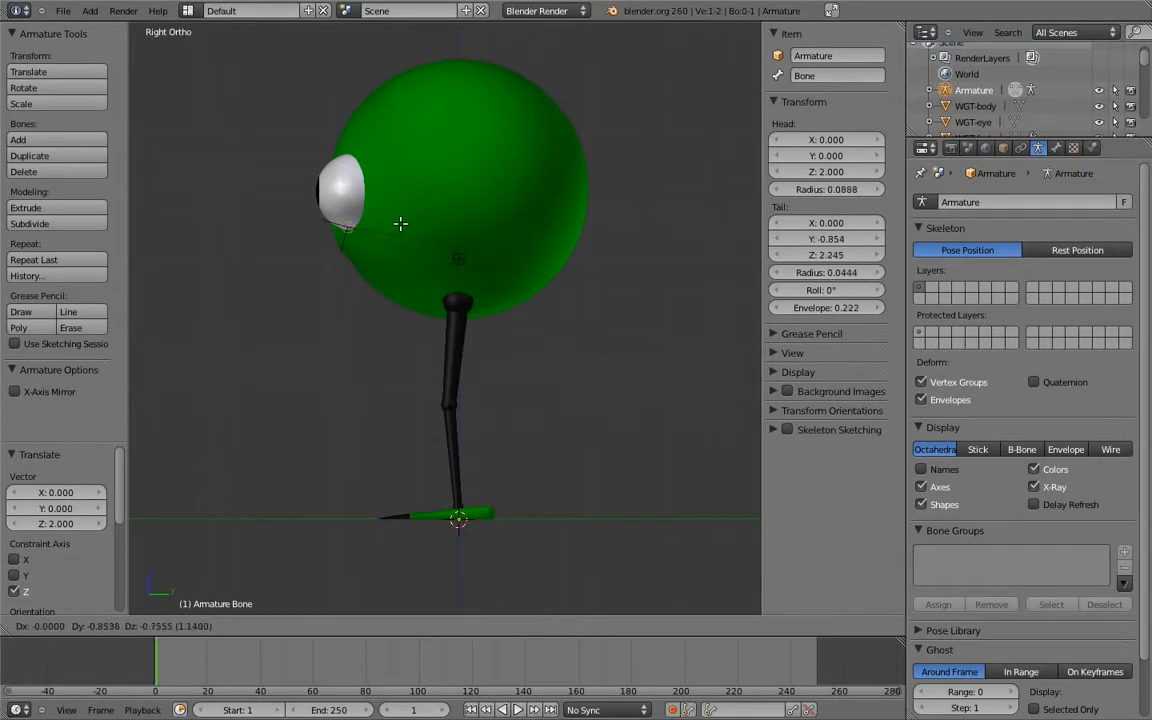
click(387, 252)
Step: Roll the body bone to 360° and give it a new name
right_click(403, 250)
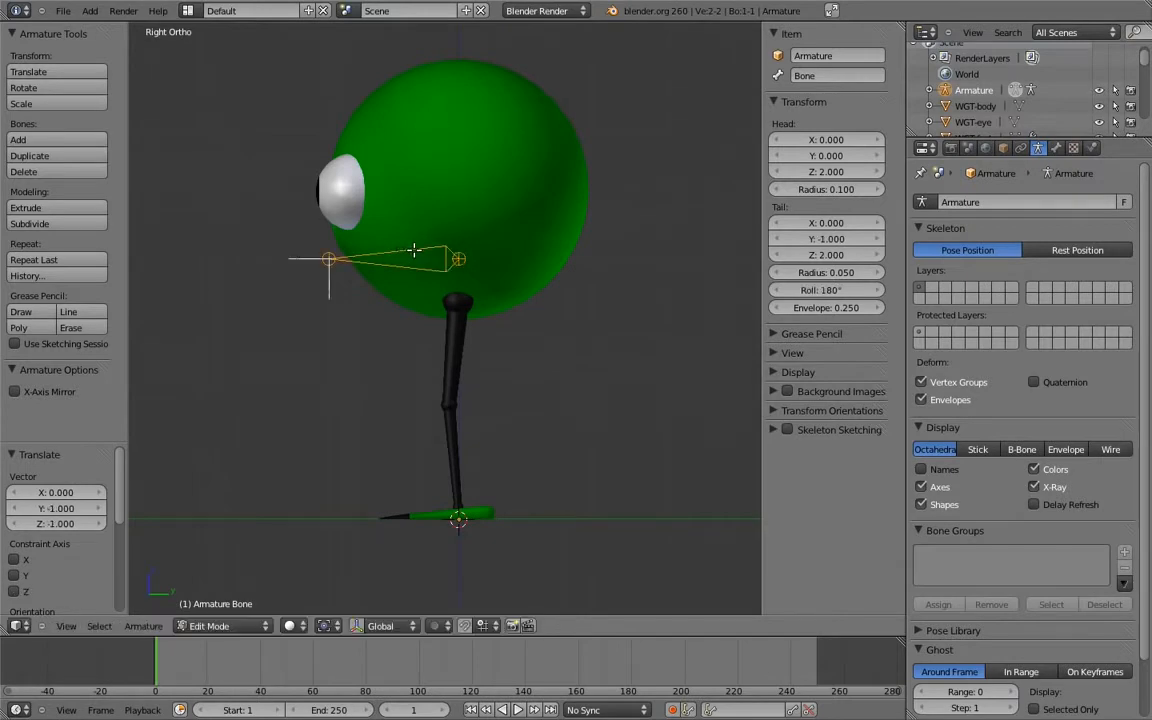
key(KP_1)
key(ctrl+r)
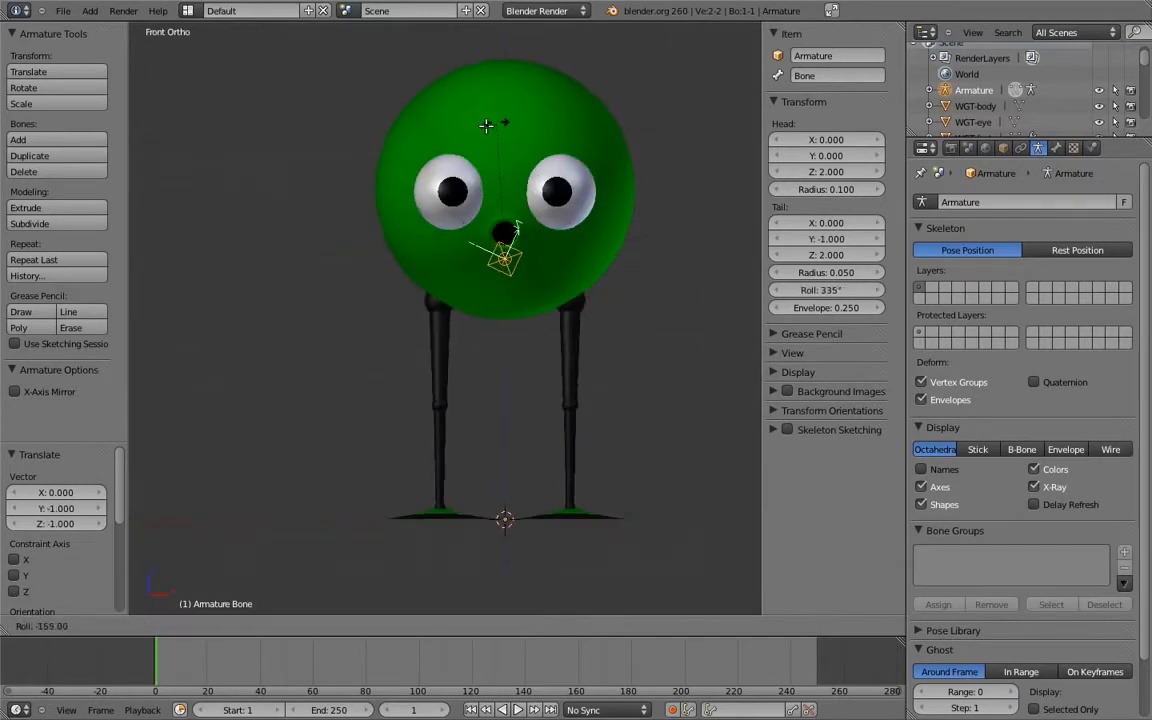
click(449, 149)
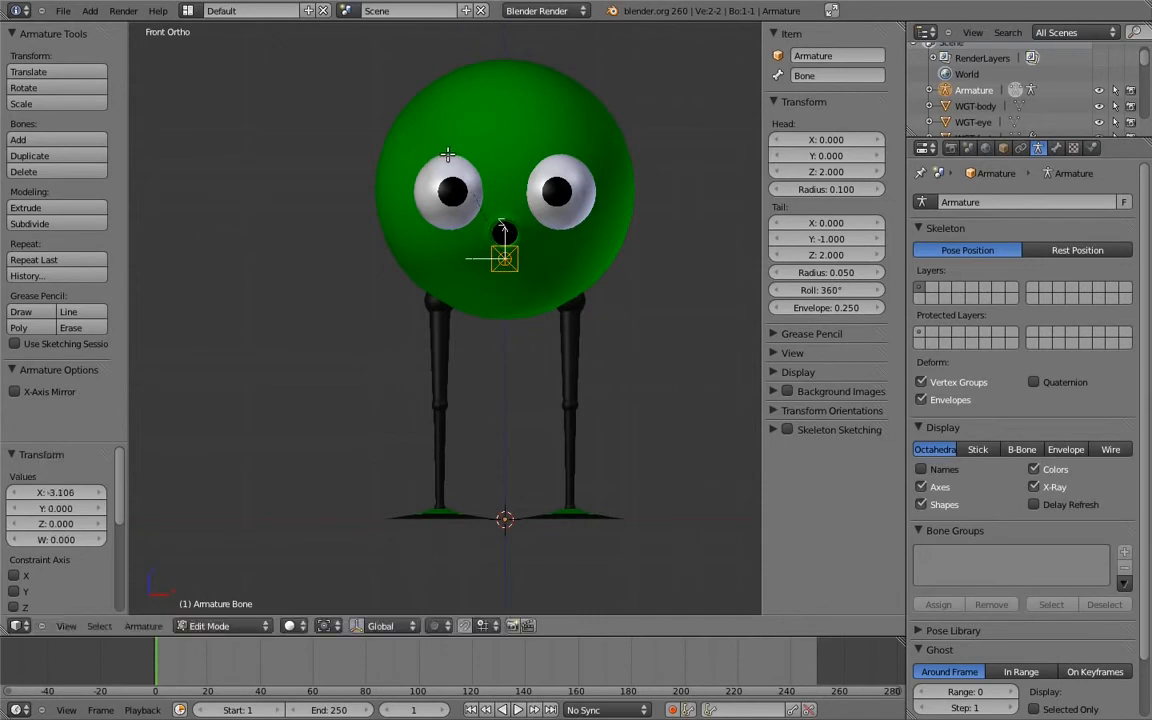
click(830, 76)
text(Bo)
Step: Add two separate bones beside the legs, one at about X 0.55, Z 1.15 and one at about X -0.74, Z 1.25
key(shift+a)
key(g)
click(593, 300)
key(shift+a)
right_click(507, 466)
key(g)
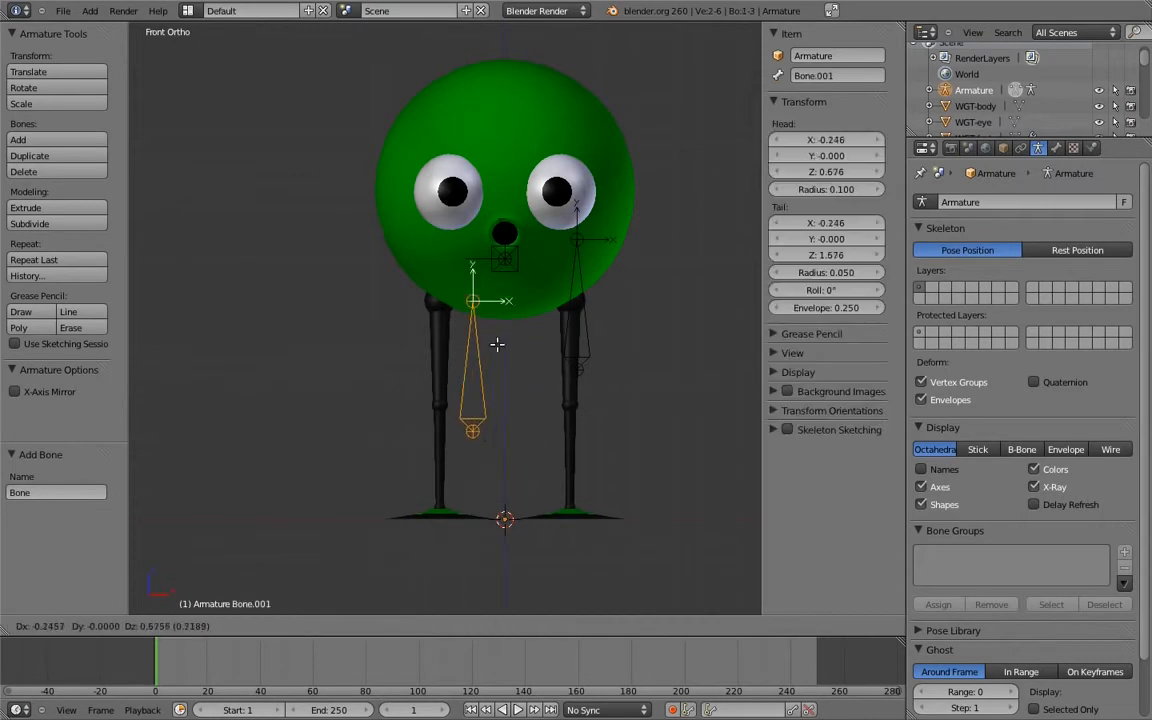
click(441, 284)
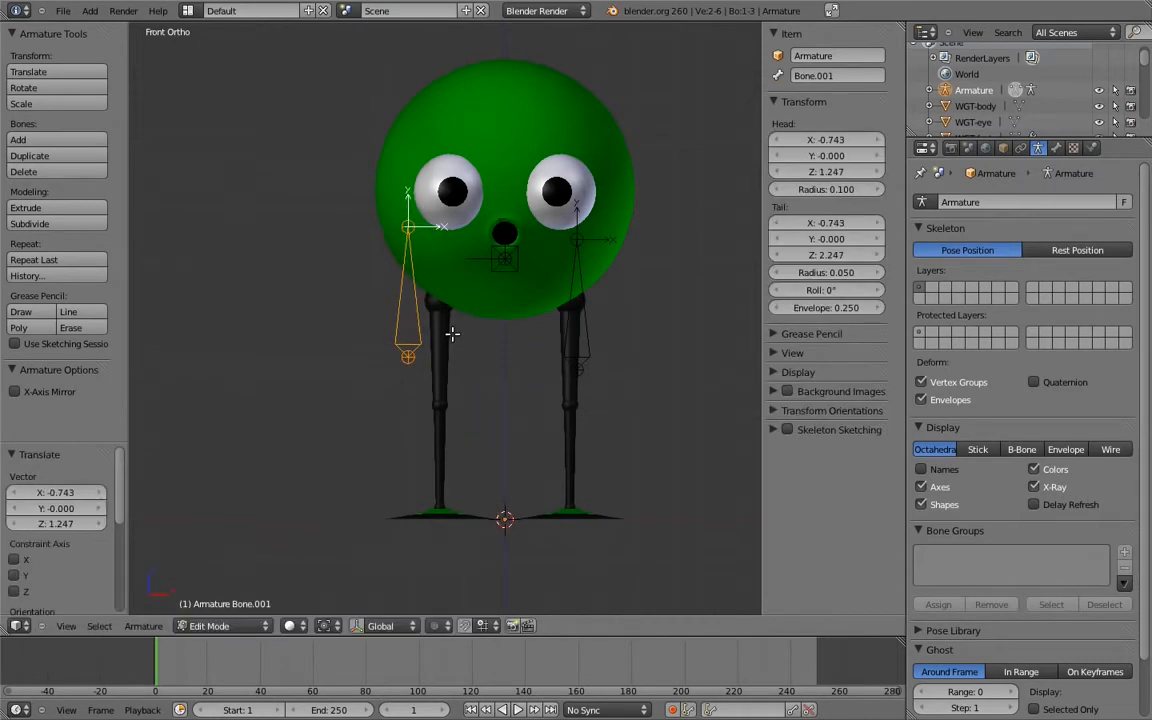
Step: Rename the bone on the positive X side as thigh.L
right_click(583, 323)
click(814, 77)
key(BackSpace)
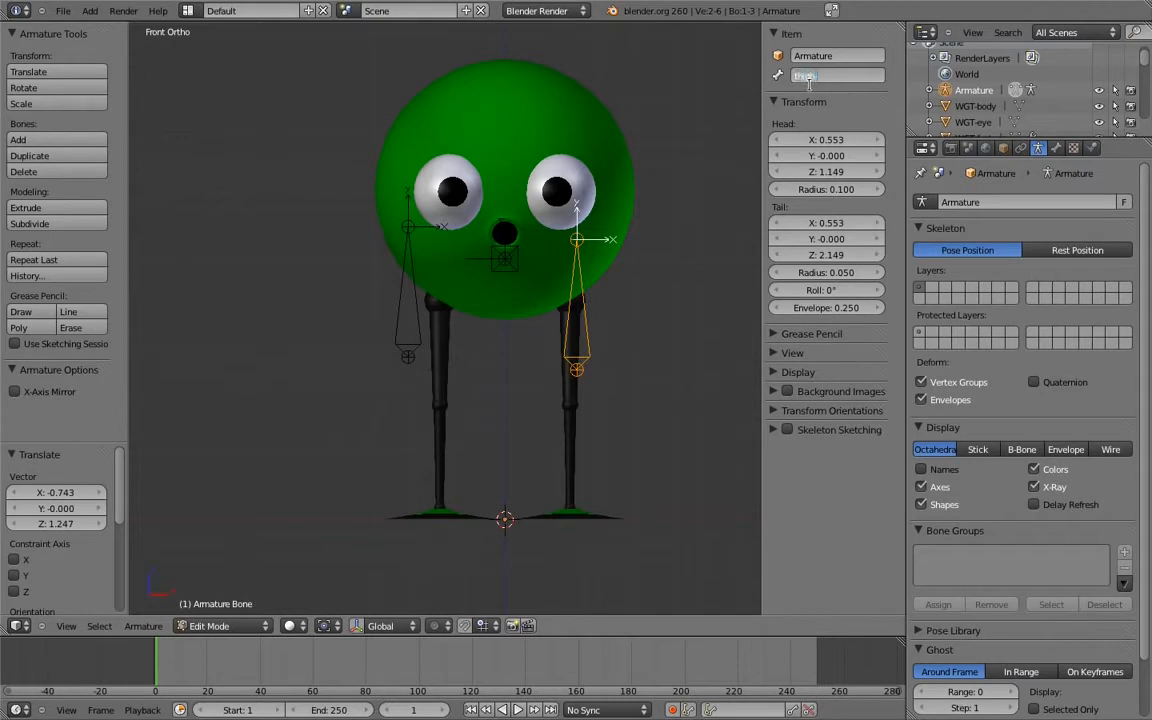
text(thigh.L)
key(Return)
Step: Rename the bone on the negative X side as thigh.R
right_click(374, 272)
click(829, 78)
key(BackSpace)
text(thigh.R)
key(Return)
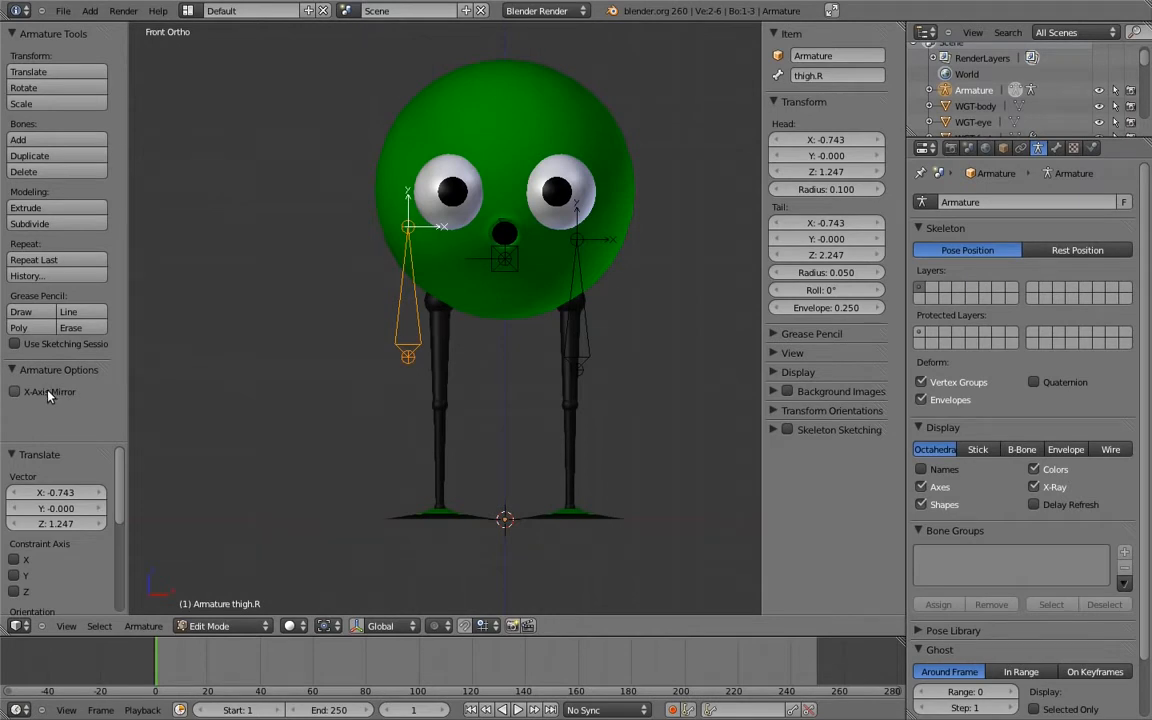
Step: Enable X-Axis Mirror and move thigh.L over its leg to about X 0.498, Z 1.216
click(17, 393)
right_click(586, 316)
key(g)
click(585, 345)
key(g)
click(576, 324)
key(g)
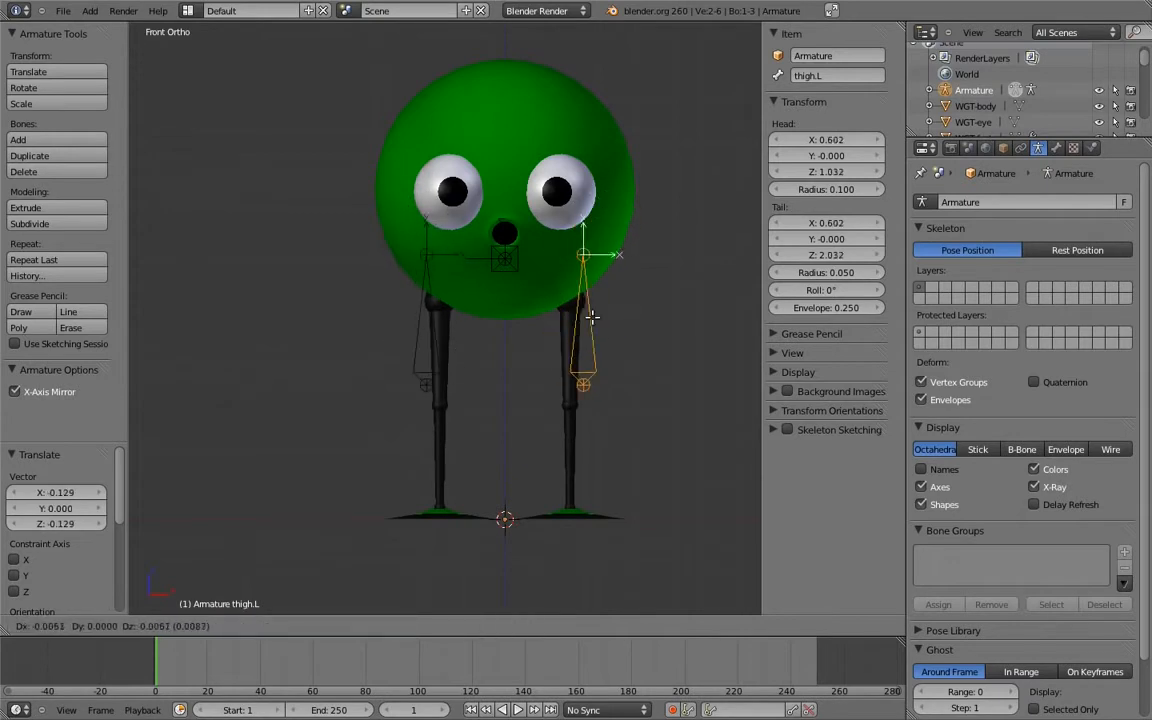
click(566, 316)
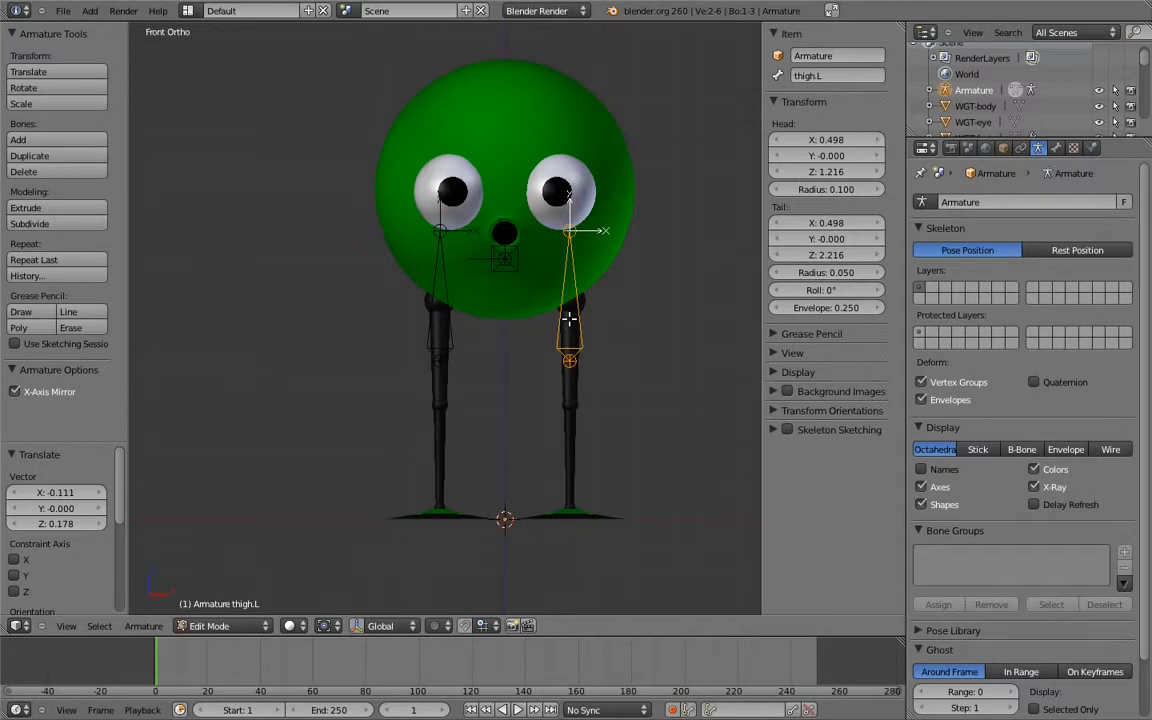
Step: In the front wireframe view, move thigh.L so its head sits in the hip ball at about X 0.5, Z 1.68
key(g)
click(585, 279)
shift+middle_drag(593, 257, 550, 261)
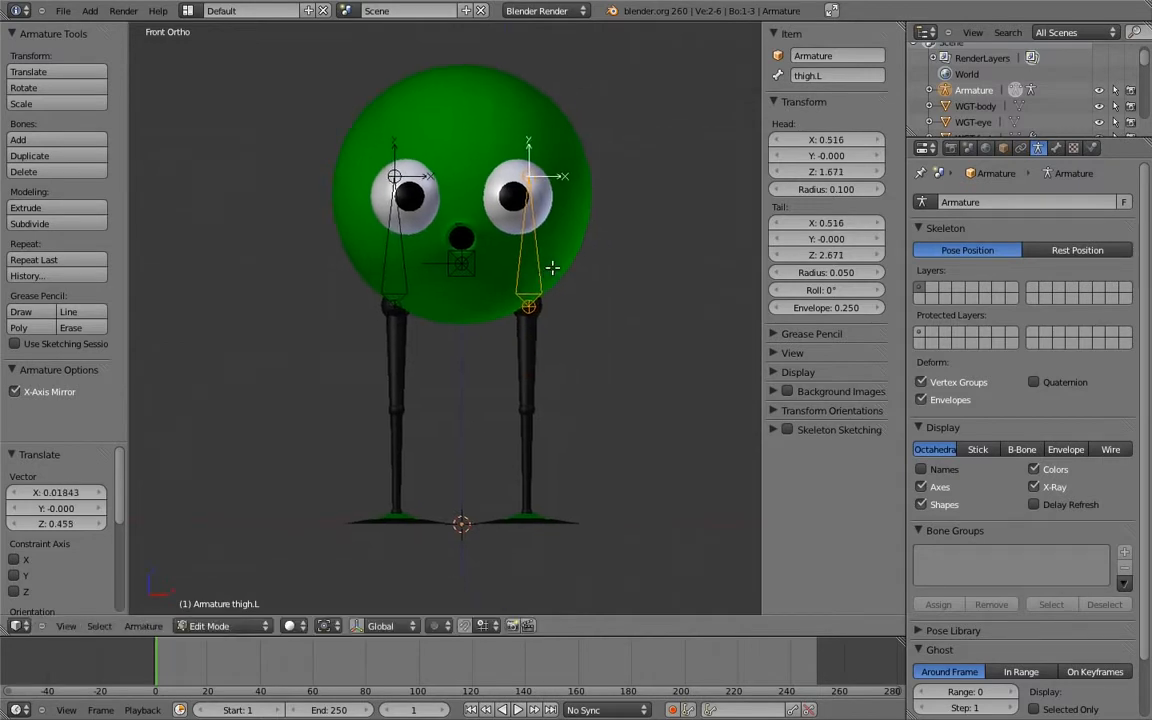
scroll(591, 339, up, 6)
shift+middle_drag(723, 276, 522, 291)
scroll(530, 287, up, 4)
key(z)
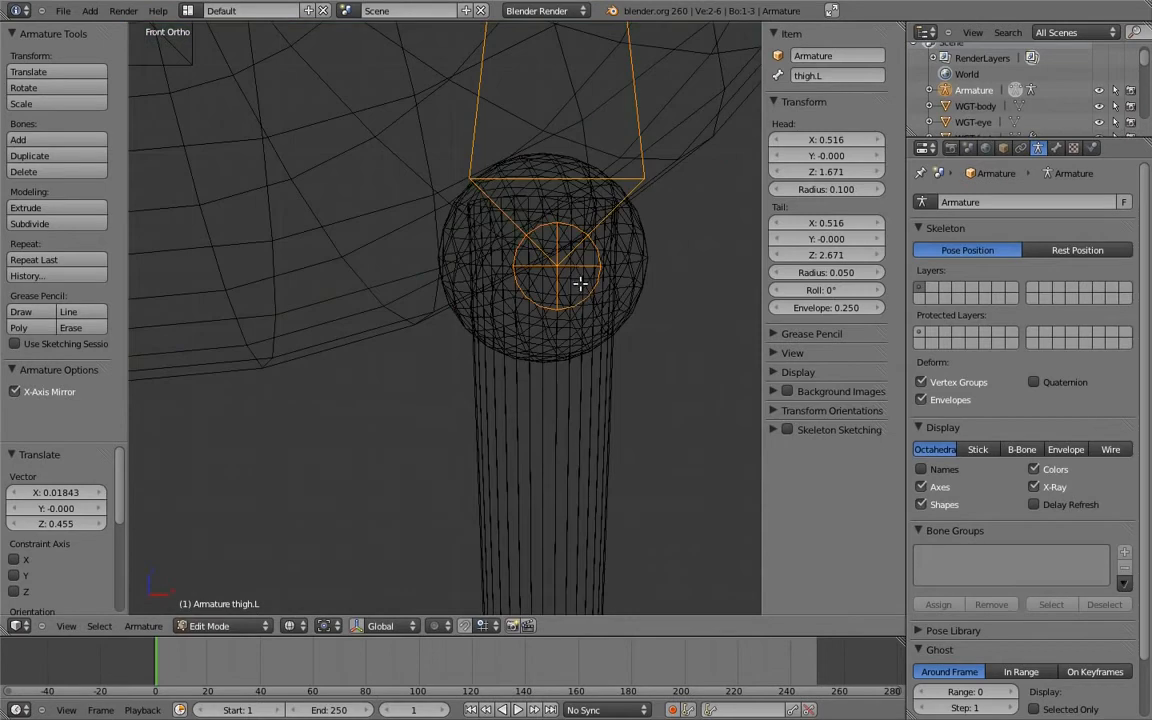
key(g)
click(558, 282)
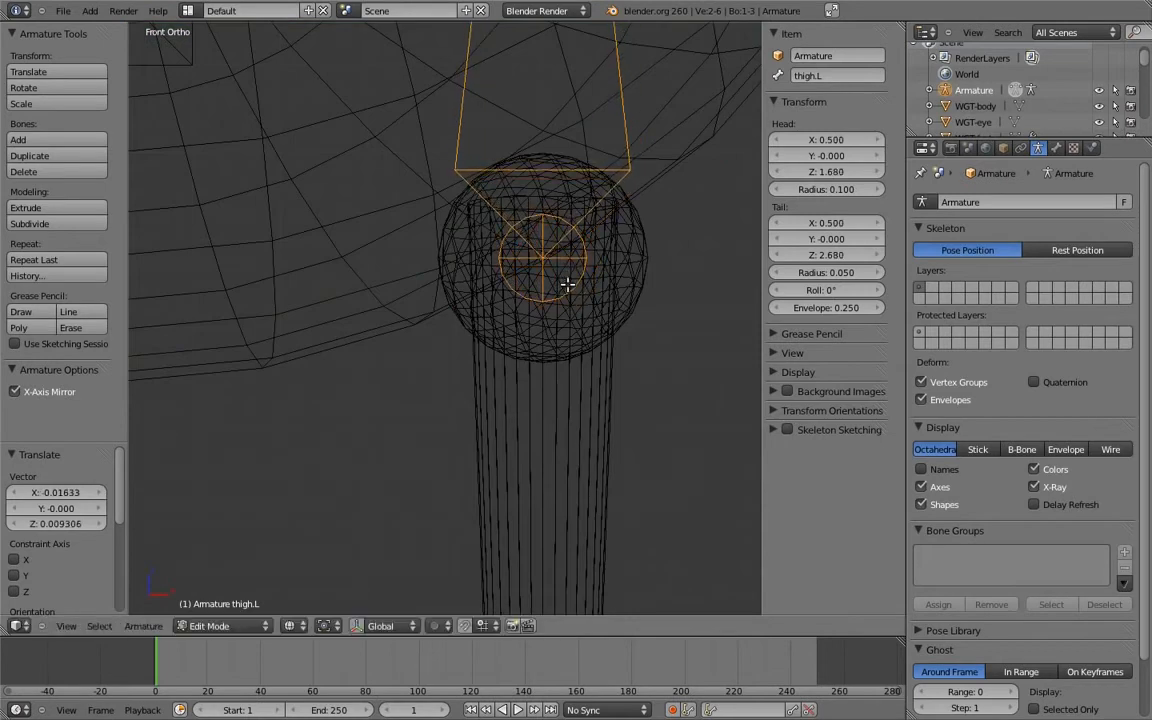
Step: Align thigh.L with the hip ball in the side view by moving it about -0.007 along Y
key(KP_3)
key(g)
key(y)
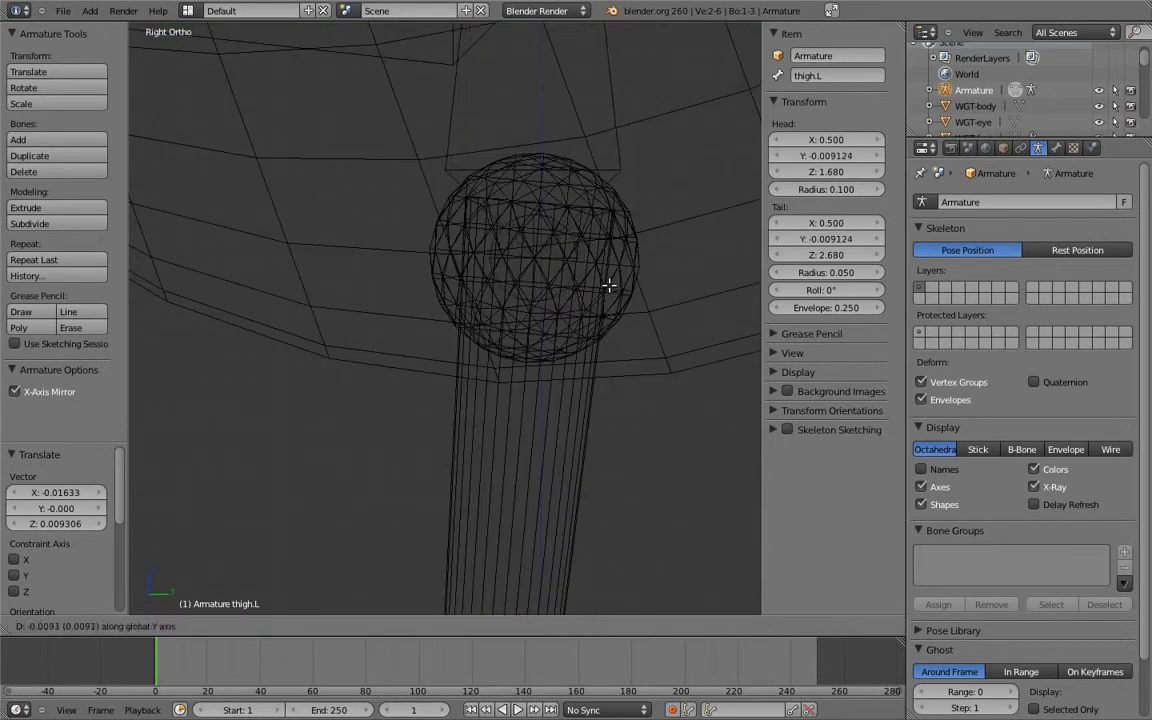
click(631, 289)
Step: Move the tail of thigh.L to the centre of the knee ball, at about Y -0.077, Z 0.88
ctrl+middle_drag(629, 312, 584, 165)
key(KP_3)
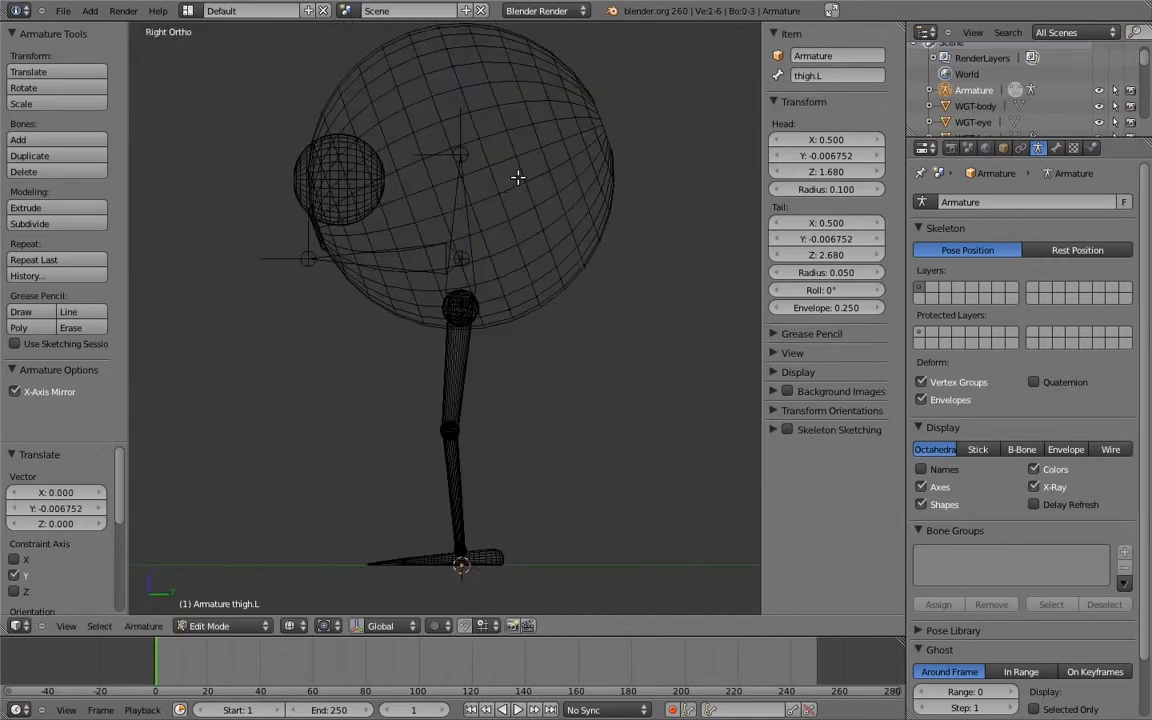
scroll(510, 170, up, 4)
key(g)
click(414, 518)
shift+middle_drag(445, 428, 479, 228)
scroll(470, 232, up, 2)
key(g)
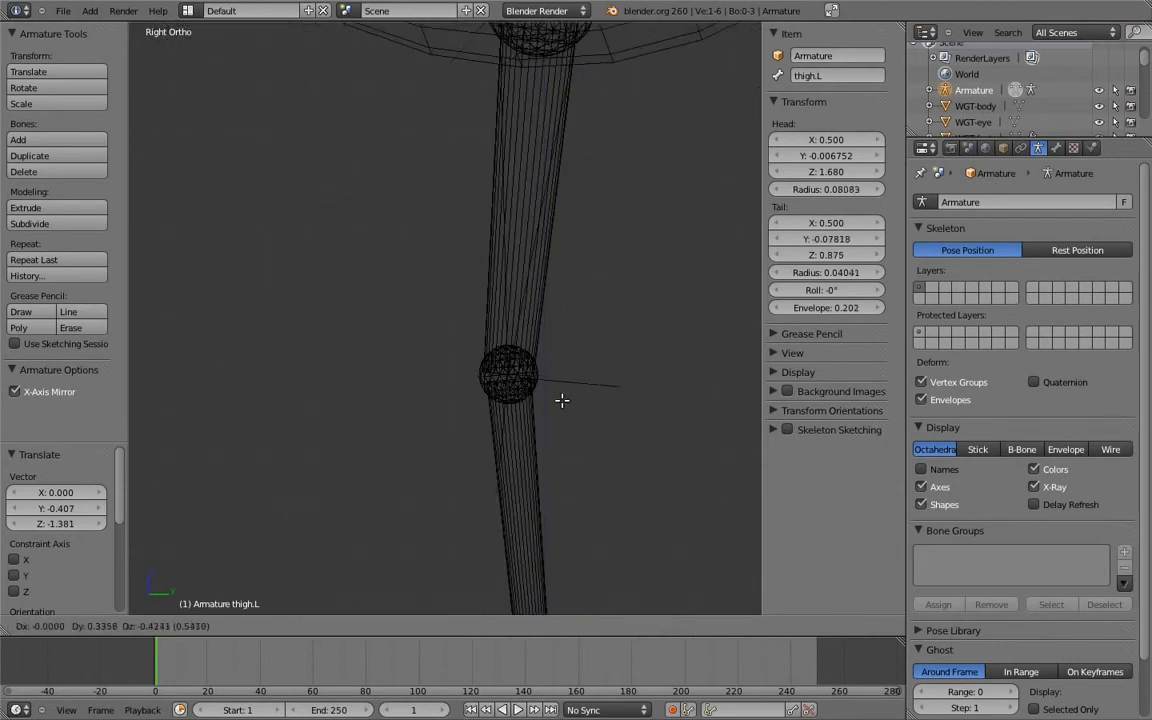
click(563, 400)
scroll(489, 321, up, 7)
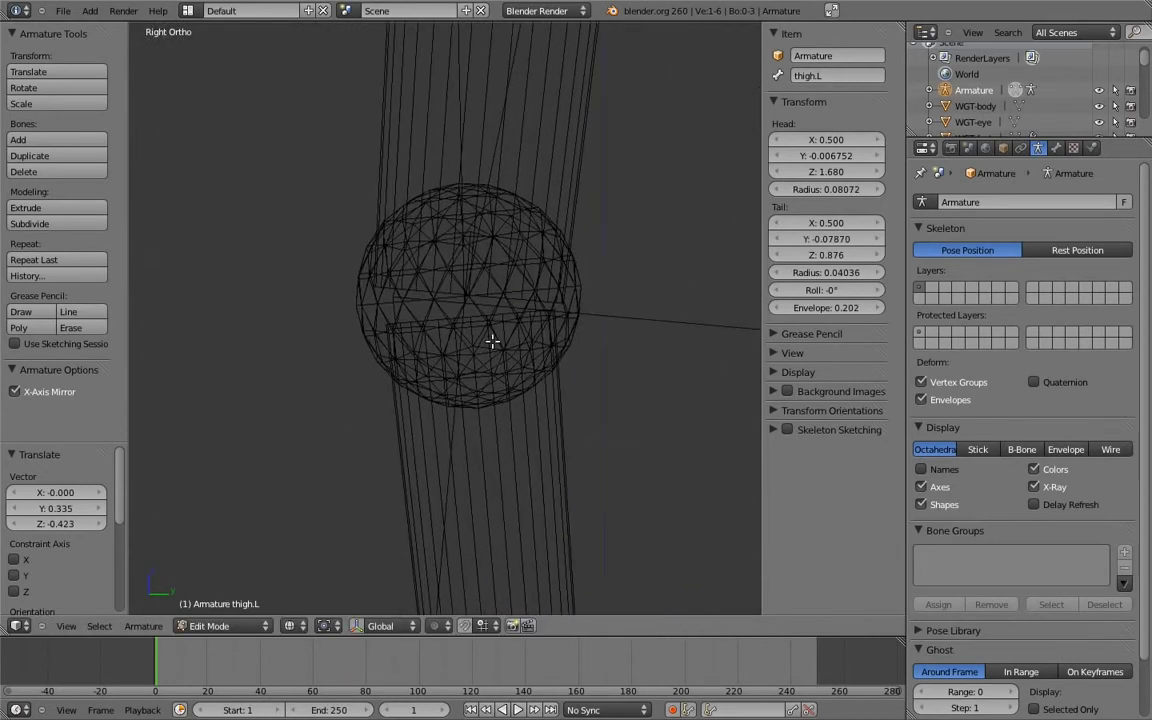
key(g)
click(550, 288)
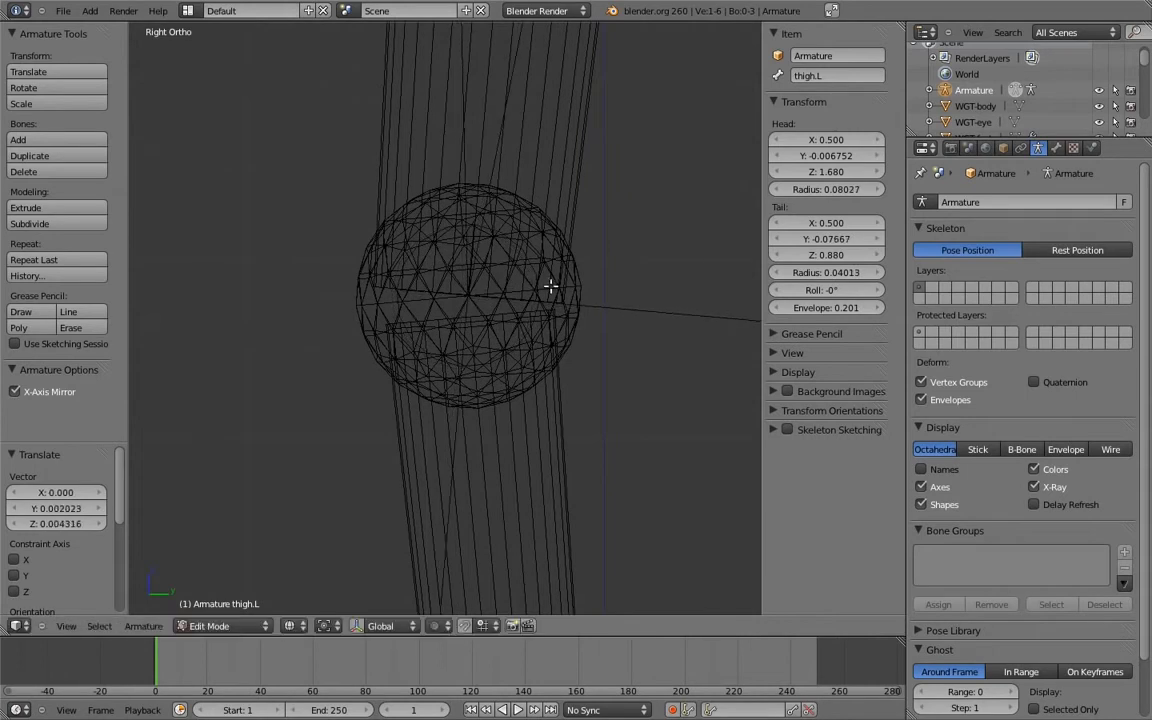
Step: Extrude a mirrored shin bone from the knee straight down along Z by about 0.56
key(KP_1)
shift+middle_drag(660, 284, 565, 300)
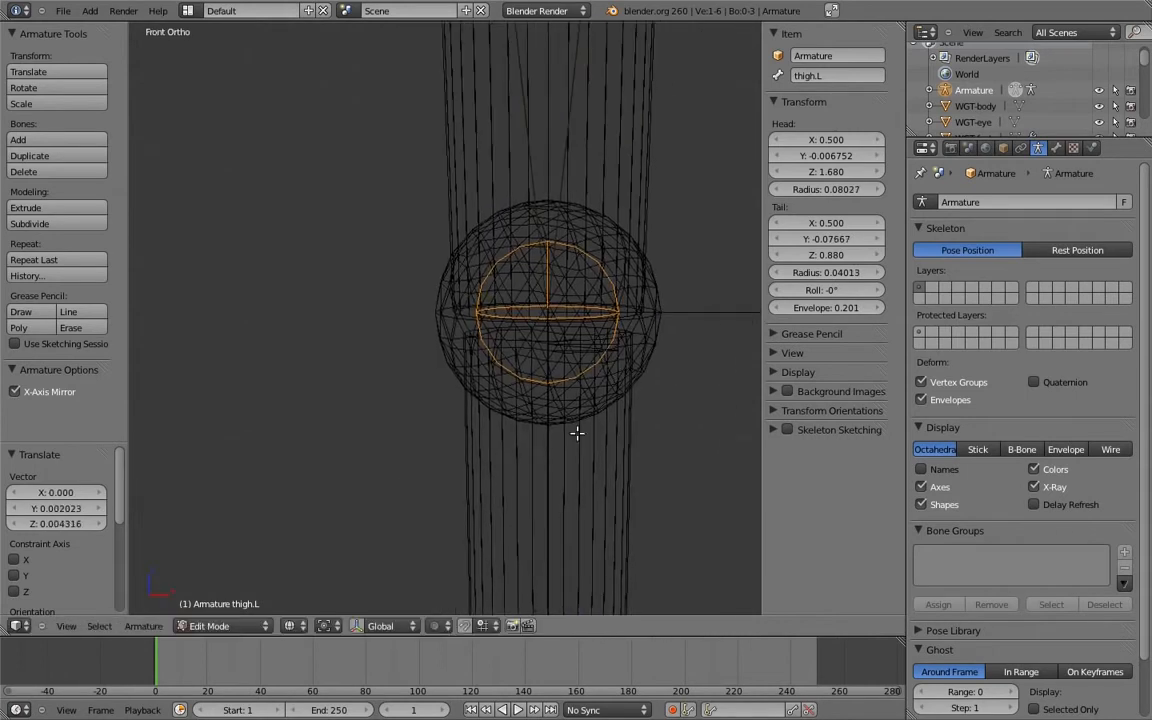
scroll(600, 346, down, 10)
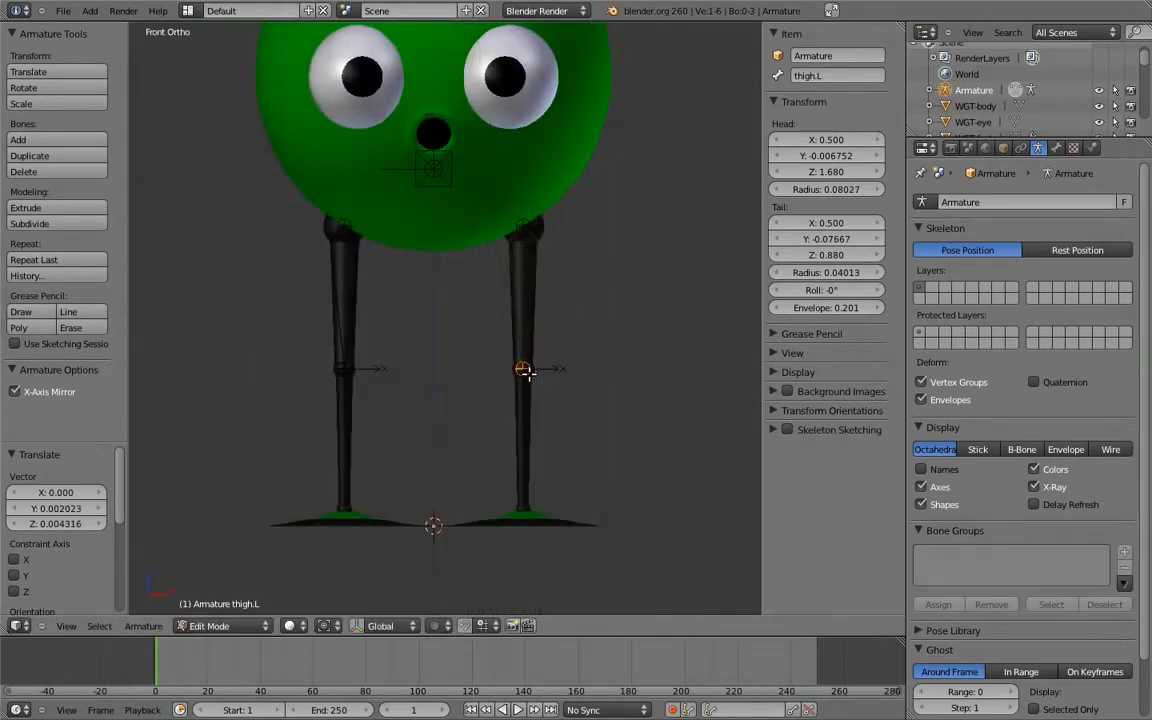
key(e)
key(z)
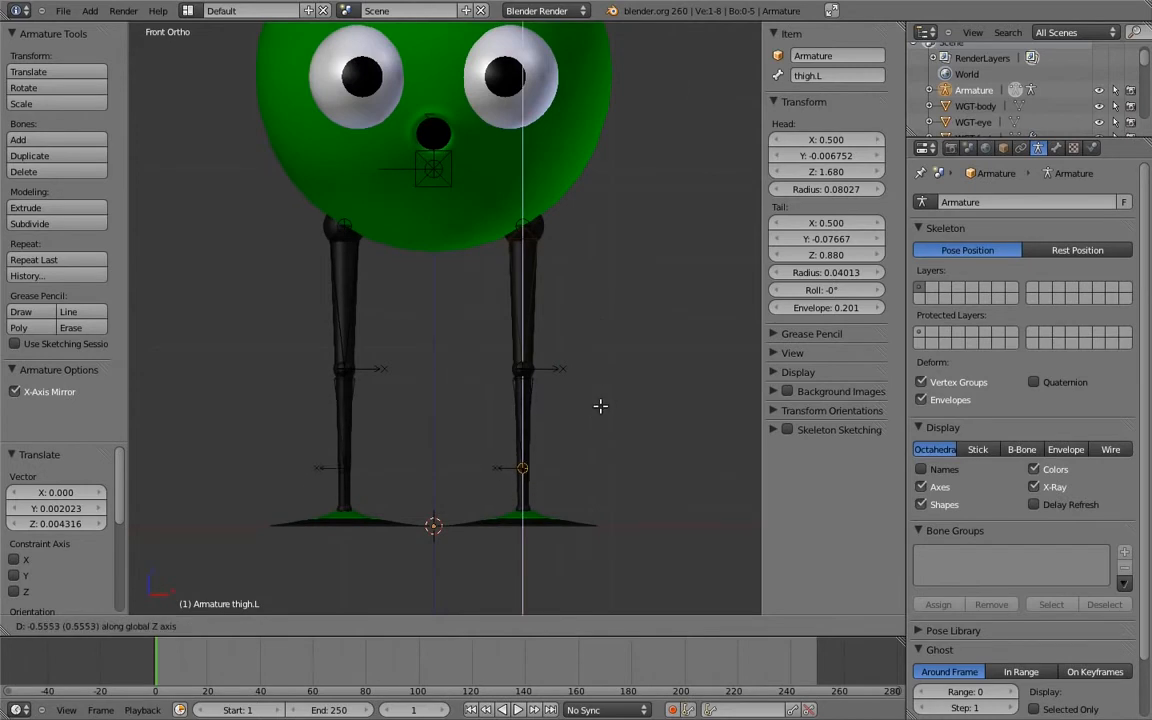
click(600, 405)
Step: Move the shin bone's tail onto the centre of the ankle ball in the front view
key(g)
click(634, 424)
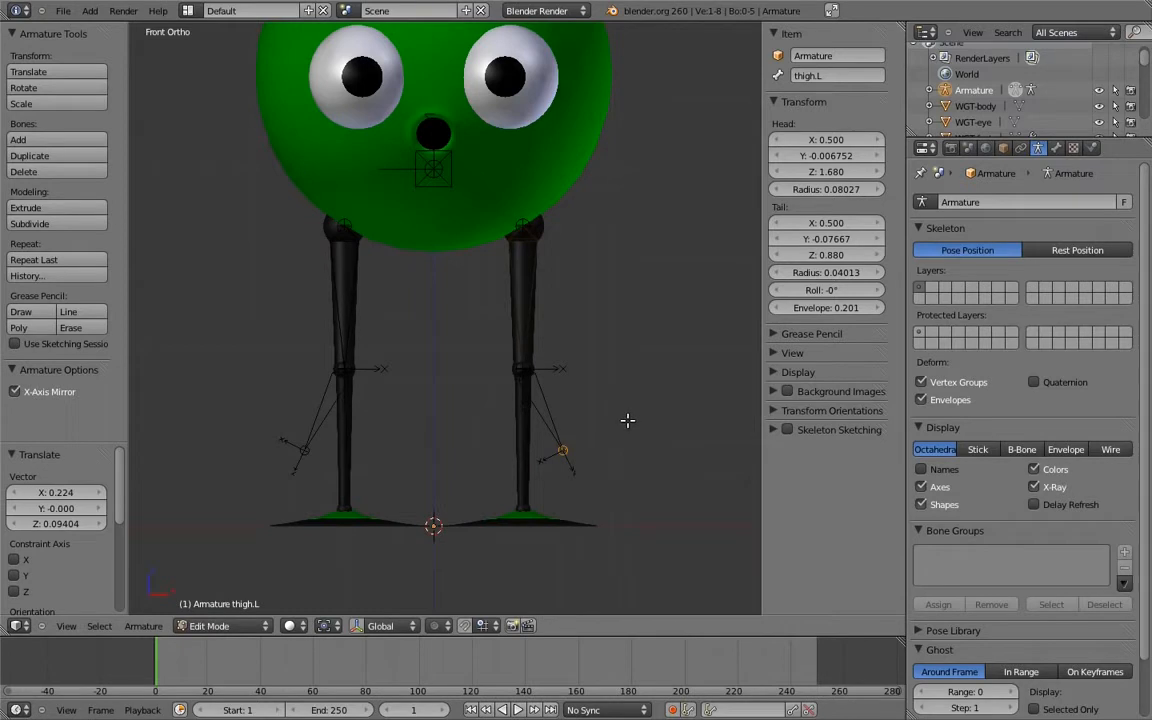
mouse_move(600, 390)
shift+middle_down()
mouse_move(591, 285)
mouse_move(533, 226)
shift+middle_up()
scroll(600, 270, up, 9)
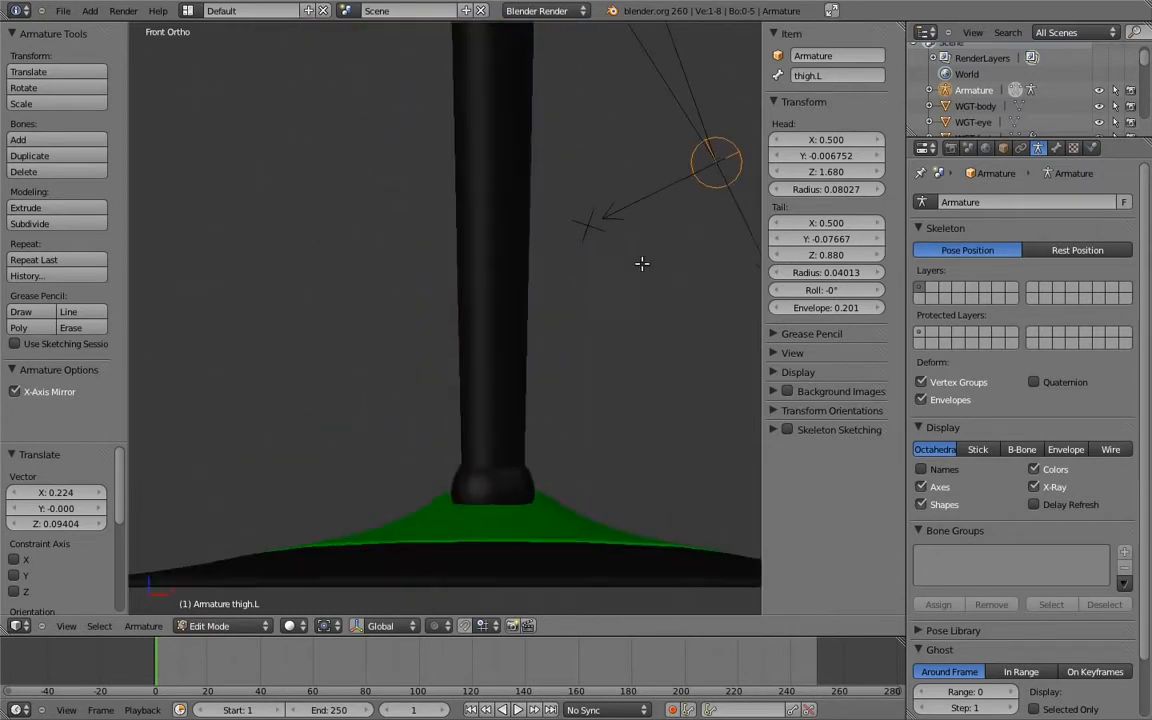
key(z)
key(g)
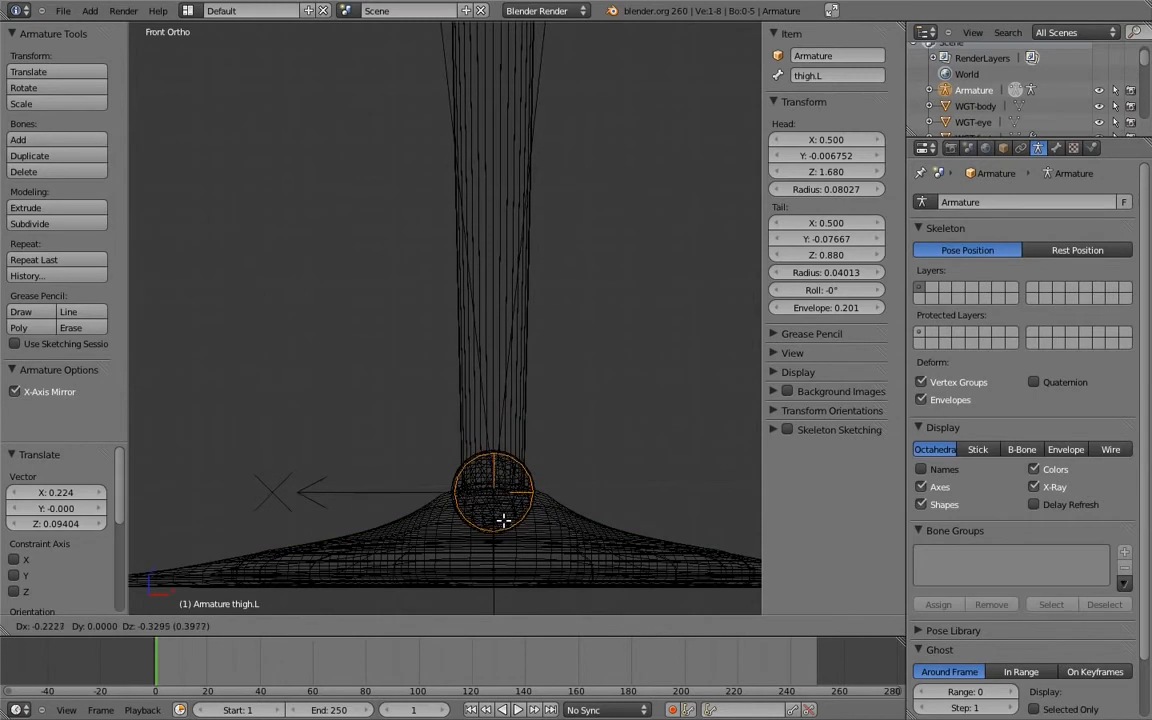
click(508, 500)
Step: Align the shin bone's tail with the ankle ball in the side view by moving it about 0.069 along Y
key(KP_3)
shift+middle_drag(492, 424, 470, 383)
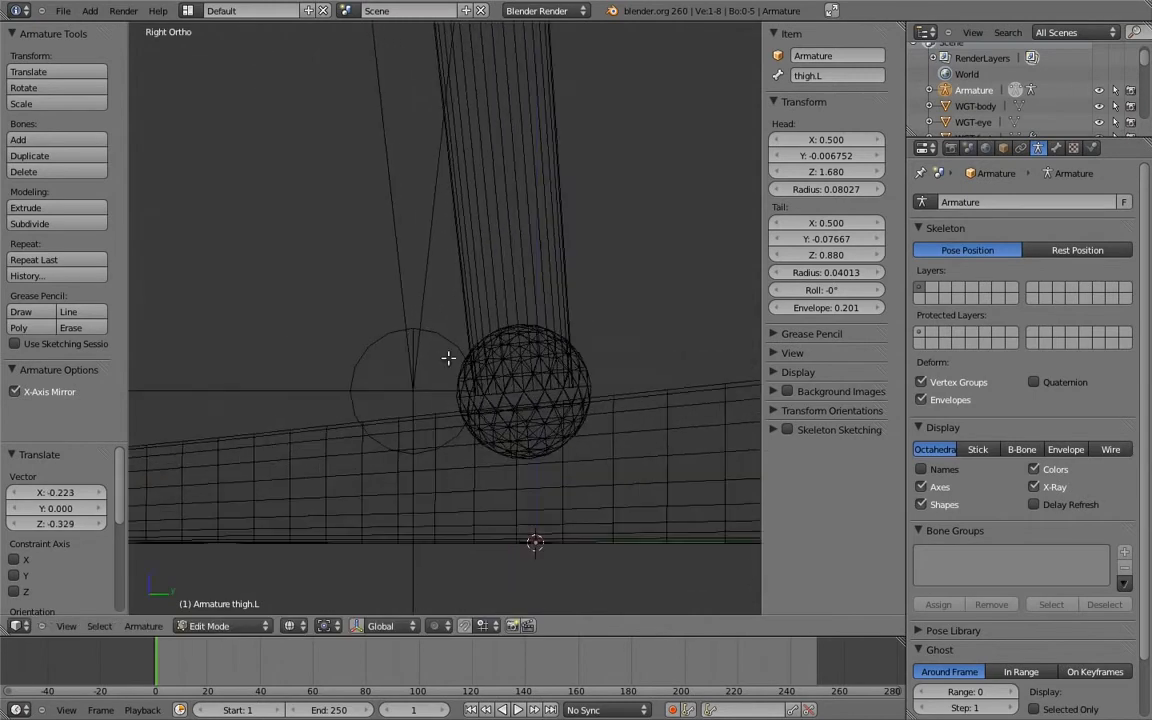
key(g)
key(y)
click(545, 358)
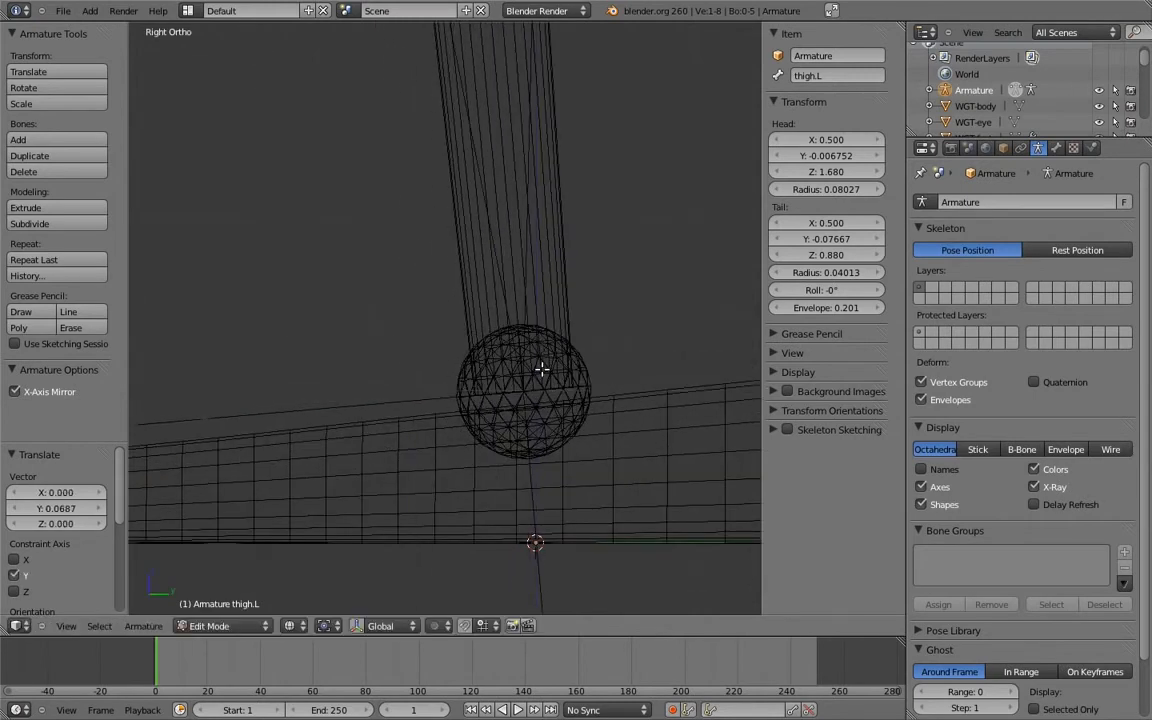
Step: Extrude a foot bone from the ankle forward along Y by about -0.37, up to the toe joint
scroll(531, 295, down, 3)
scroll(520, 300, down, 3)
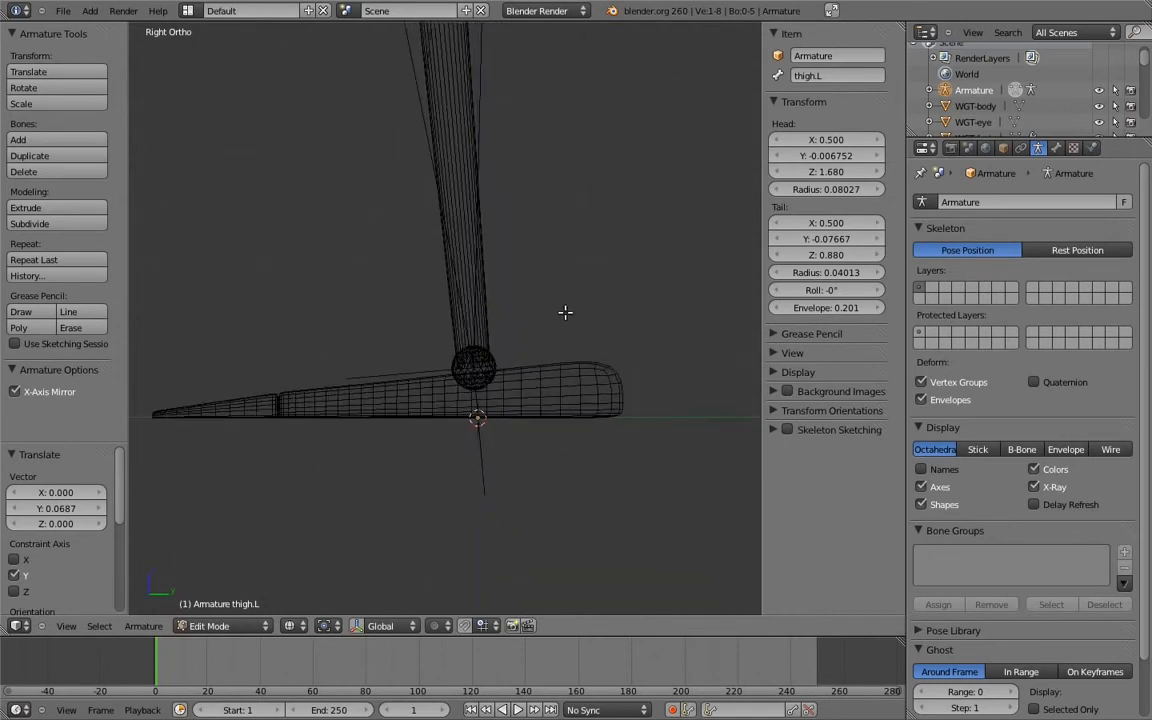
key(g)
click(365, 335)
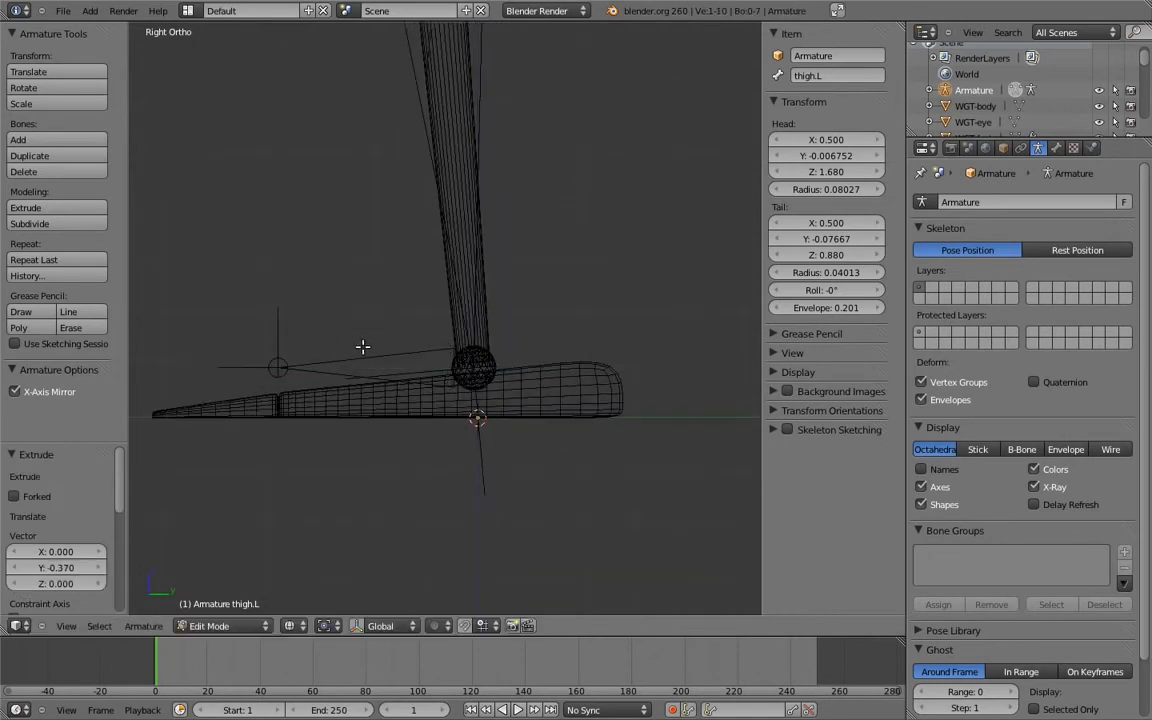
Step: Clear the parent of the left foot bone so it is detached from the shin
middle_drag(373, 363, 382, 372)
right_click(386, 376)
key(alt+p)
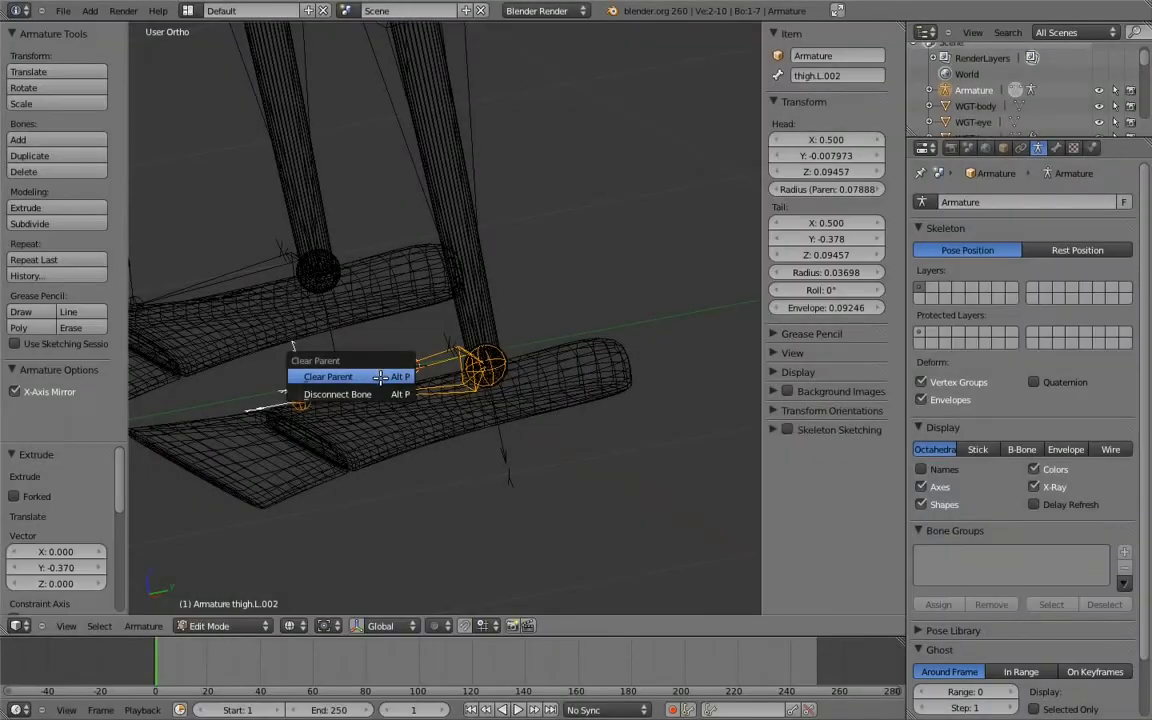
click(373, 378)
Step: Duplicate the foot bone in the side view and place the copy at the toe joint, about -0.367 along Y and -0.070 along Z
key(KP_3)
shift+middle_drag(372, 388, 453, 362)
key(shift+d)
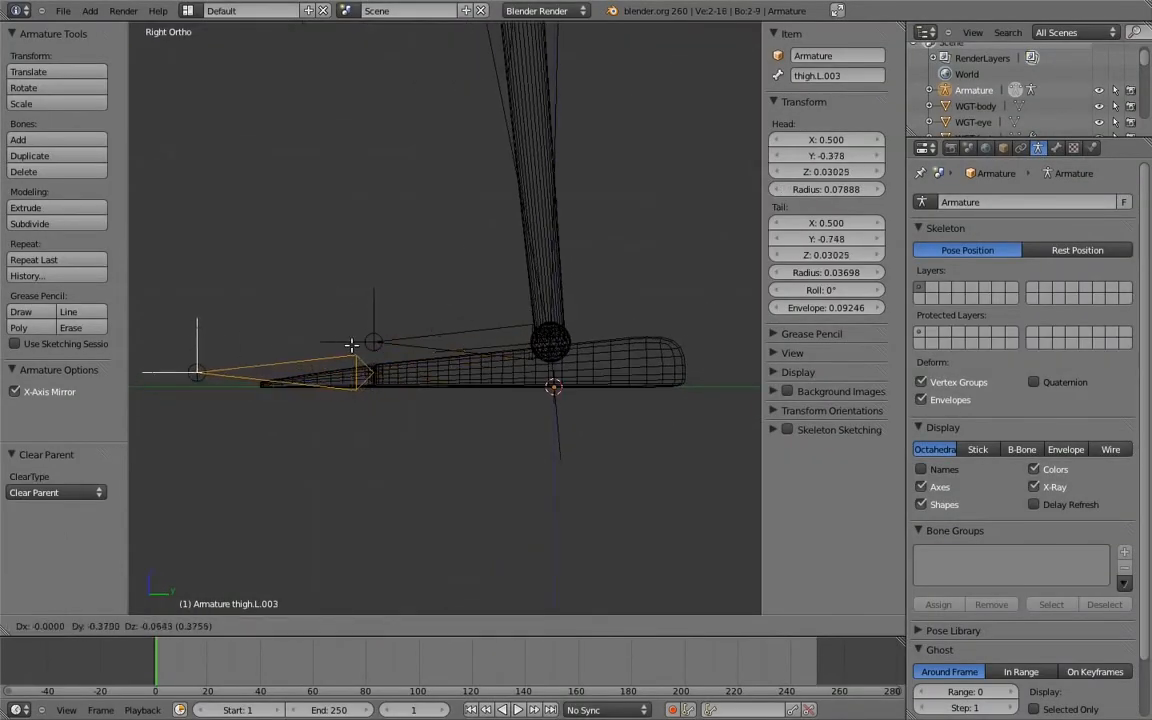
click(364, 369)
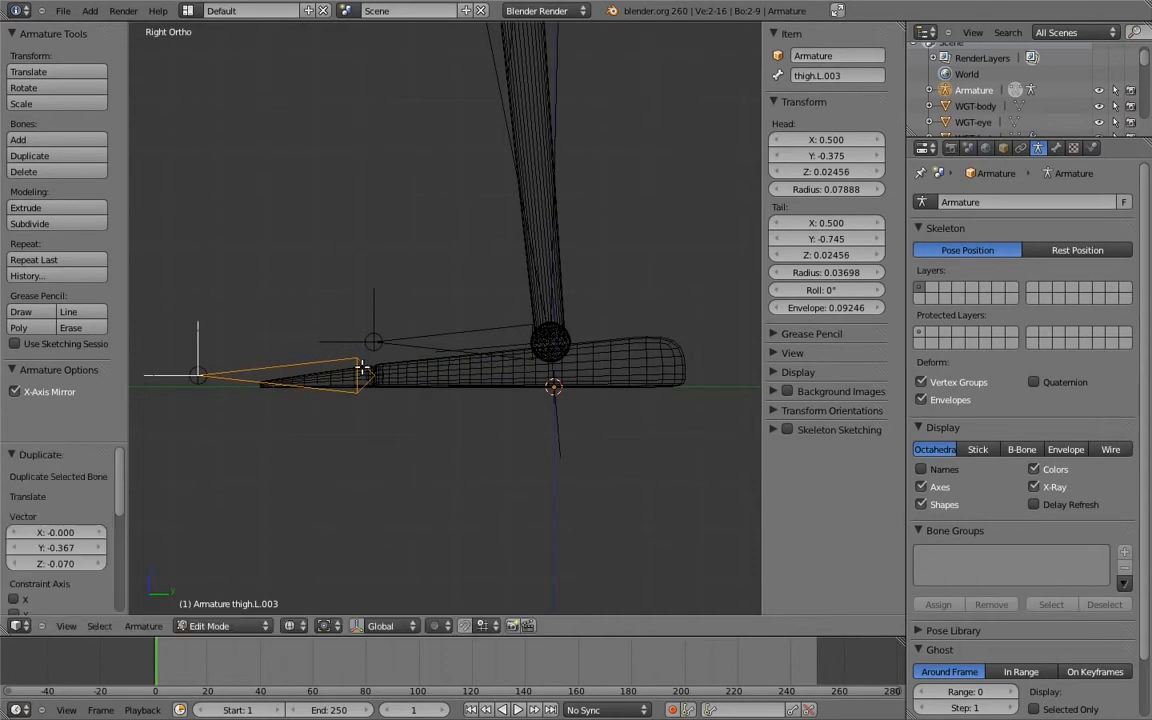
Step: Shorten the toe bone by moving its tail about 0.131 along Y to the tip of the foot
right_click(231, 350)
key(g)
key(y)
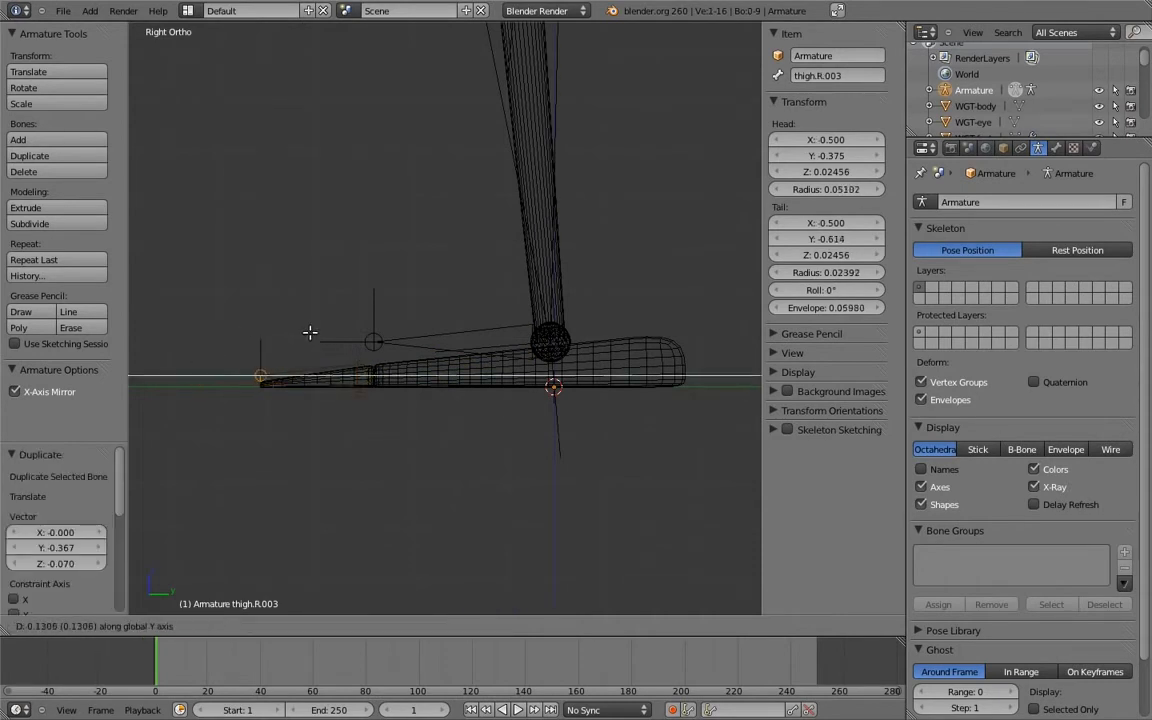
click(288, 316)
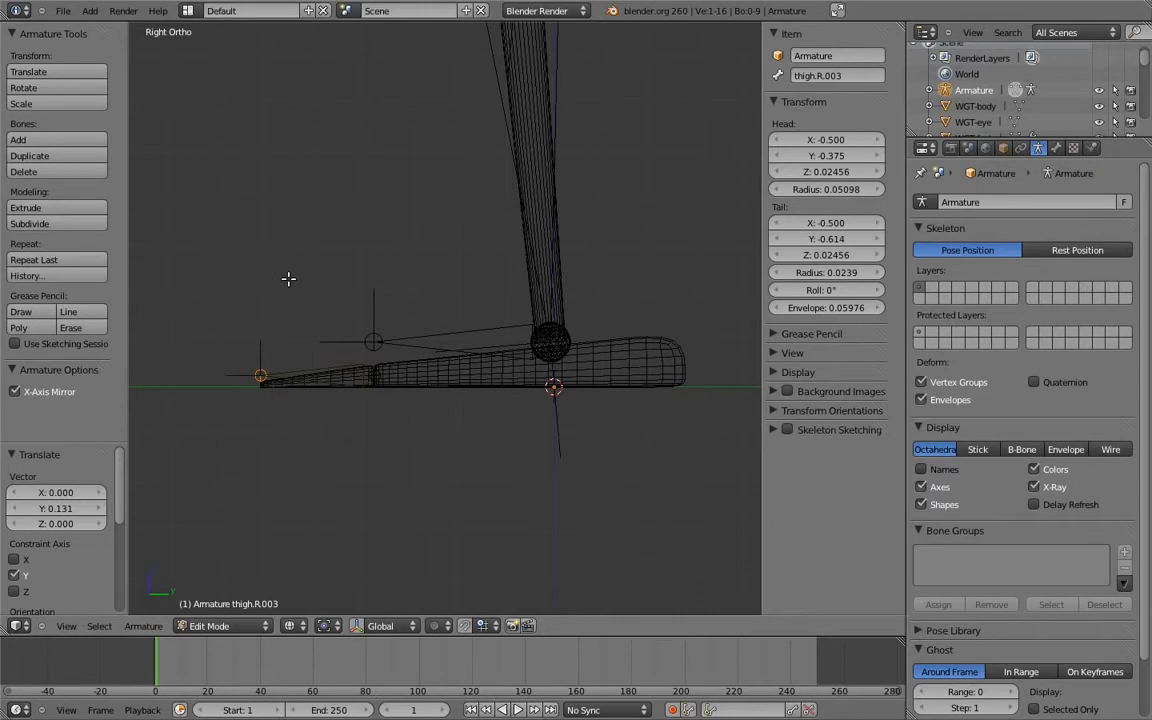
Step: Switch to solid shading and parent the left toe bone to the left foot bone with Keep Offset
middle_drag(296, 289, 351, 381)
right_click(320, 395)
key(z)
shift+right_click(395, 310)
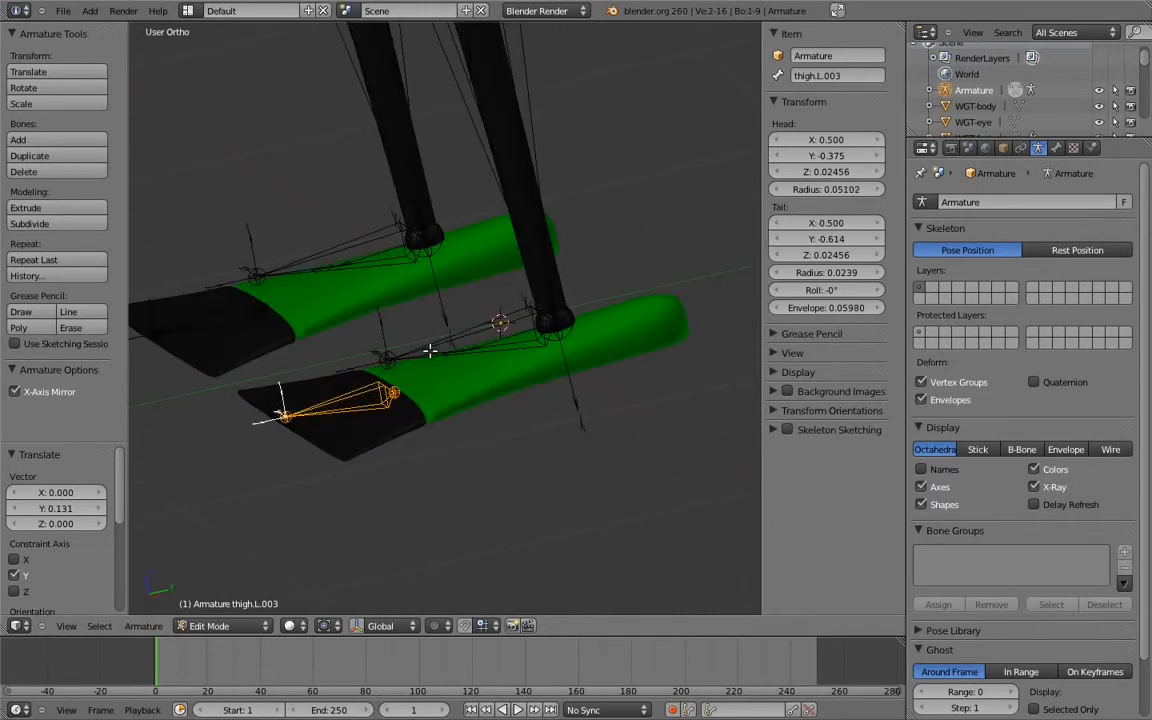
key(ctrl+p)
click(439, 350)
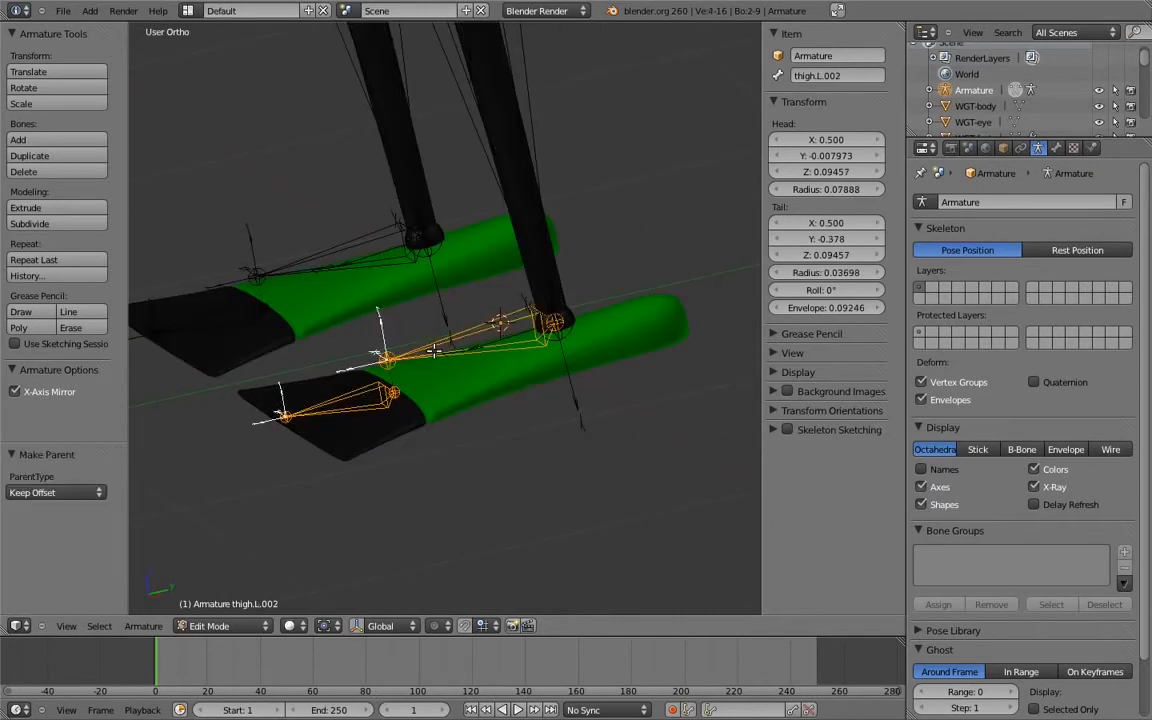
Step: Parent the left thigh bone to the body bone with Keep Offset
middle_drag(402, 300, 397, 408)
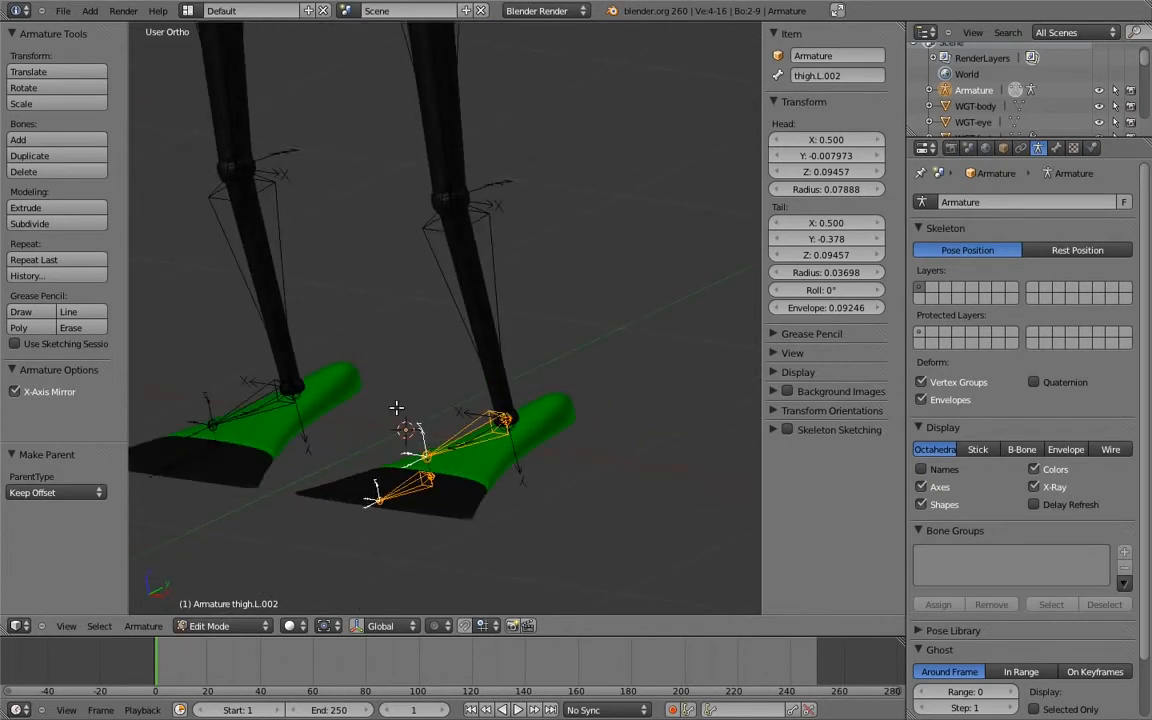
shift+middle_drag(396, 404, 497, 478)
scroll(487, 435, down, 4)
shift+middle_drag(470, 240, 450, 369)
right_click(466, 349)
shift+right_click(388, 264)
key(ctrl+p)
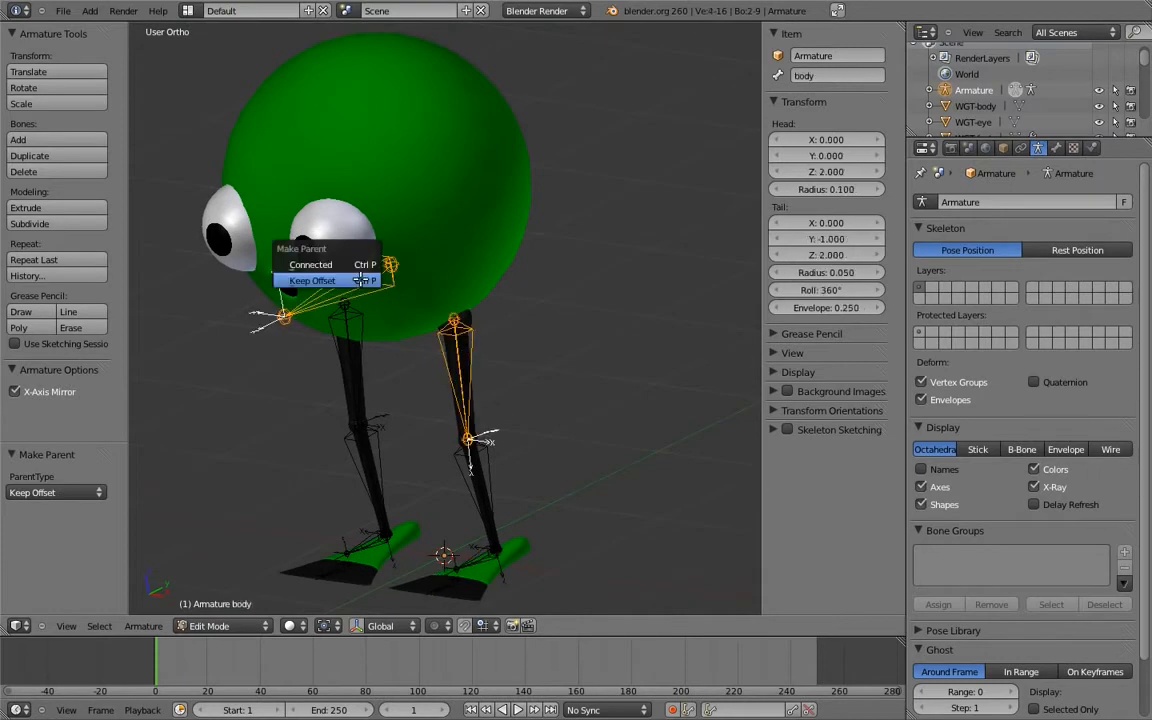
click(352, 281)
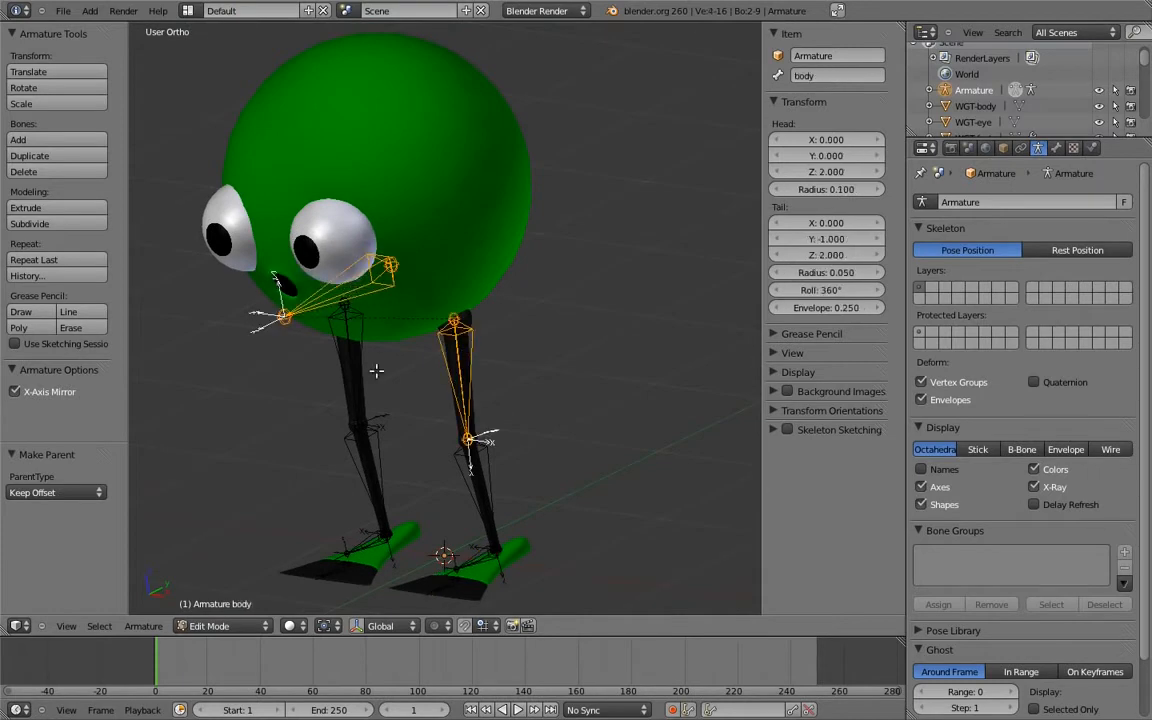
Step: Duplicate the toe bone in the side view and place the copy in front of the knee, about -0.876 along Y and 0.818 along Z
shift+middle_drag(416, 433, 412, 301)
right_click(409, 420)
key(KP_3)
shift+middle_drag(398, 368, 445, 398)
key(e)
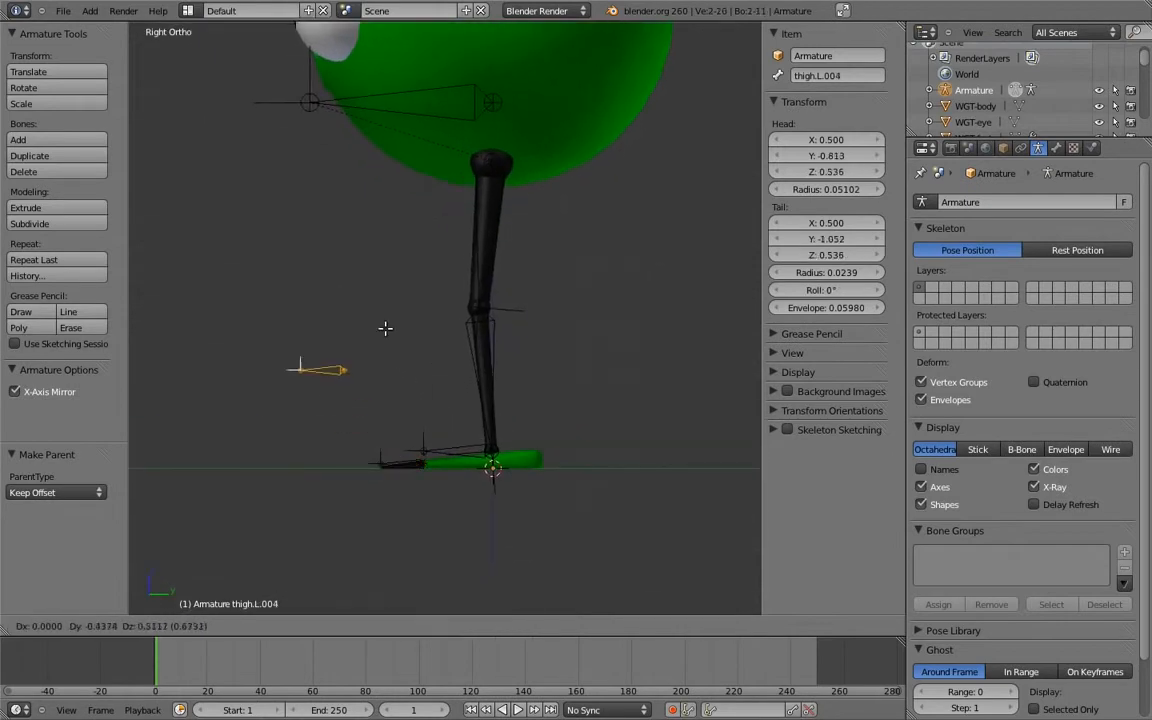
click(312, 290)
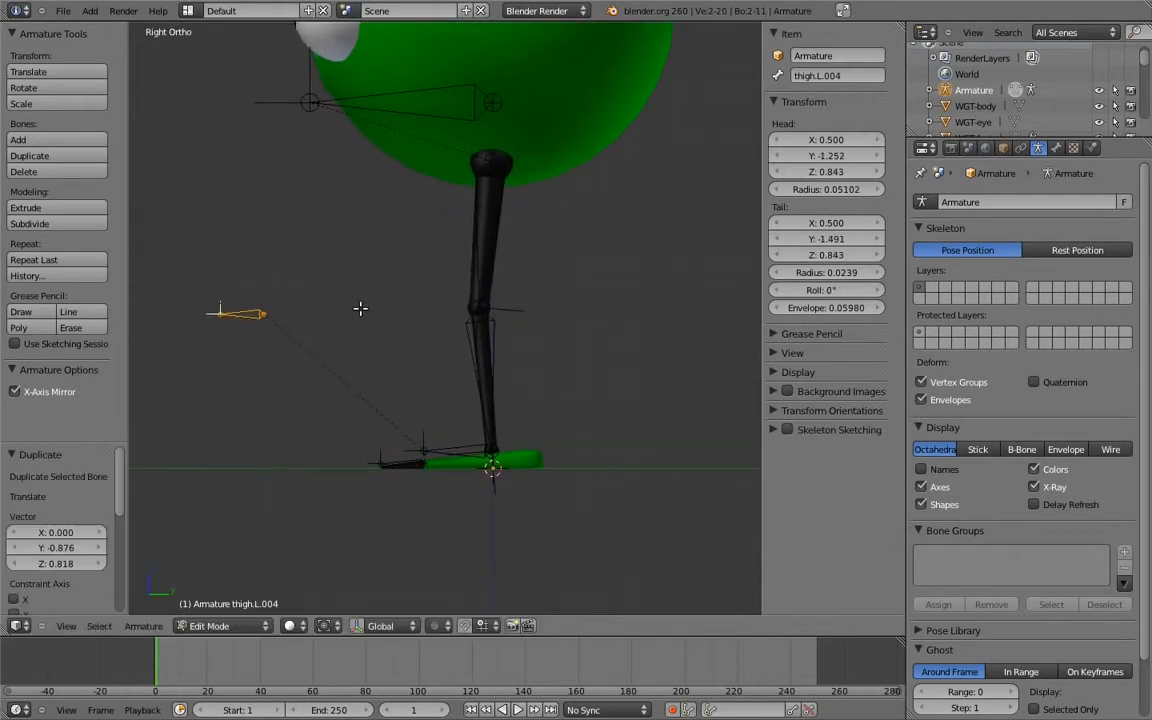
Step: Rename the left shin bone as shin.L
middle_drag(366, 311, 483, 244)
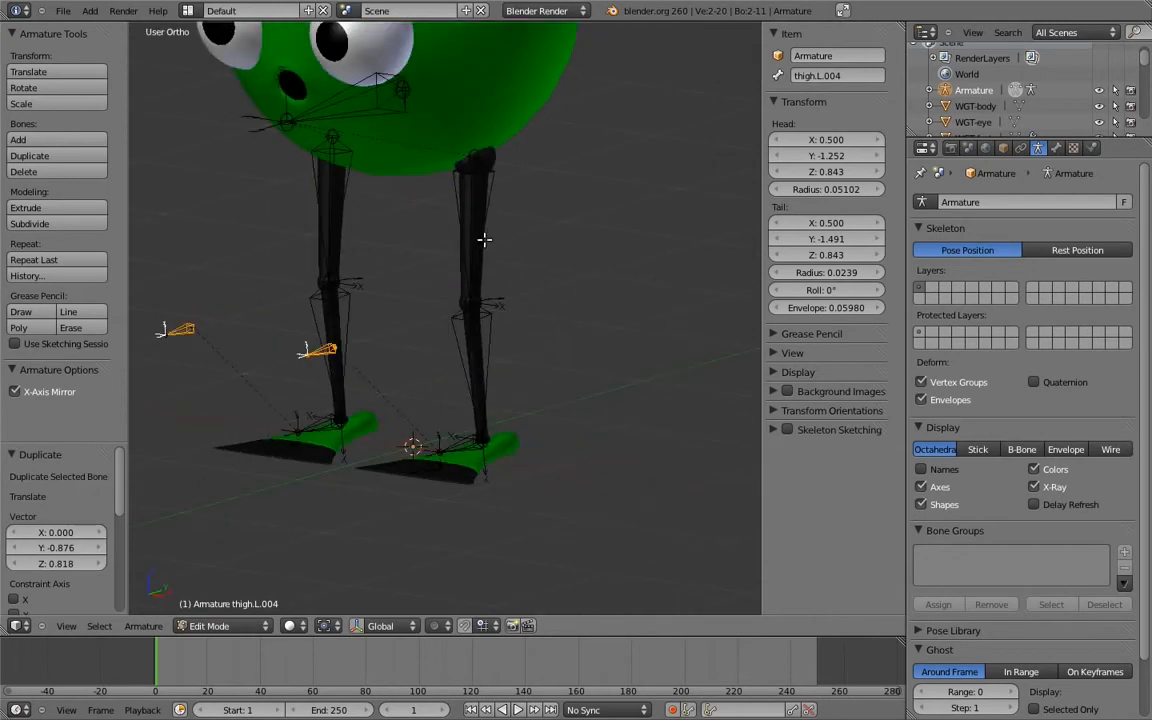
right_click(478, 337)
double_click(812, 80)
text(shin.L)
key(Return)
Step: Rename the left foot bone as foot.L and select the right foot bone
right_click(333, 187)
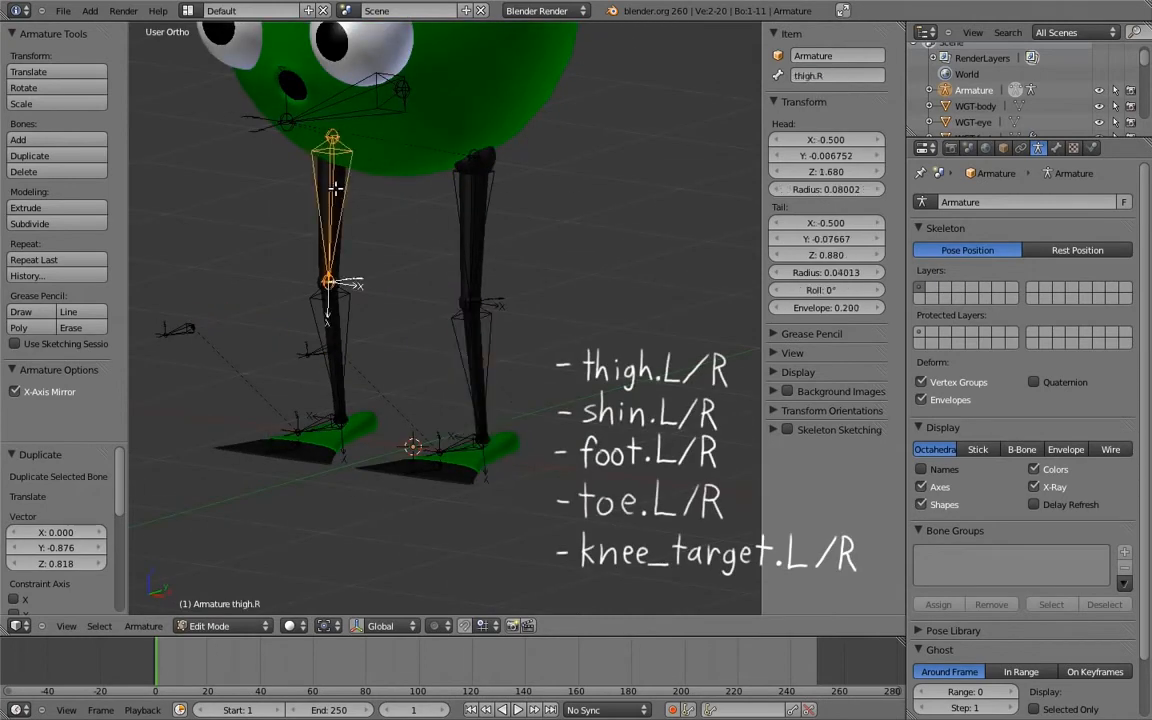
right_click(462, 443)
double_click(818, 80)
text(foot.L)
key(Return)
right_click(323, 424)
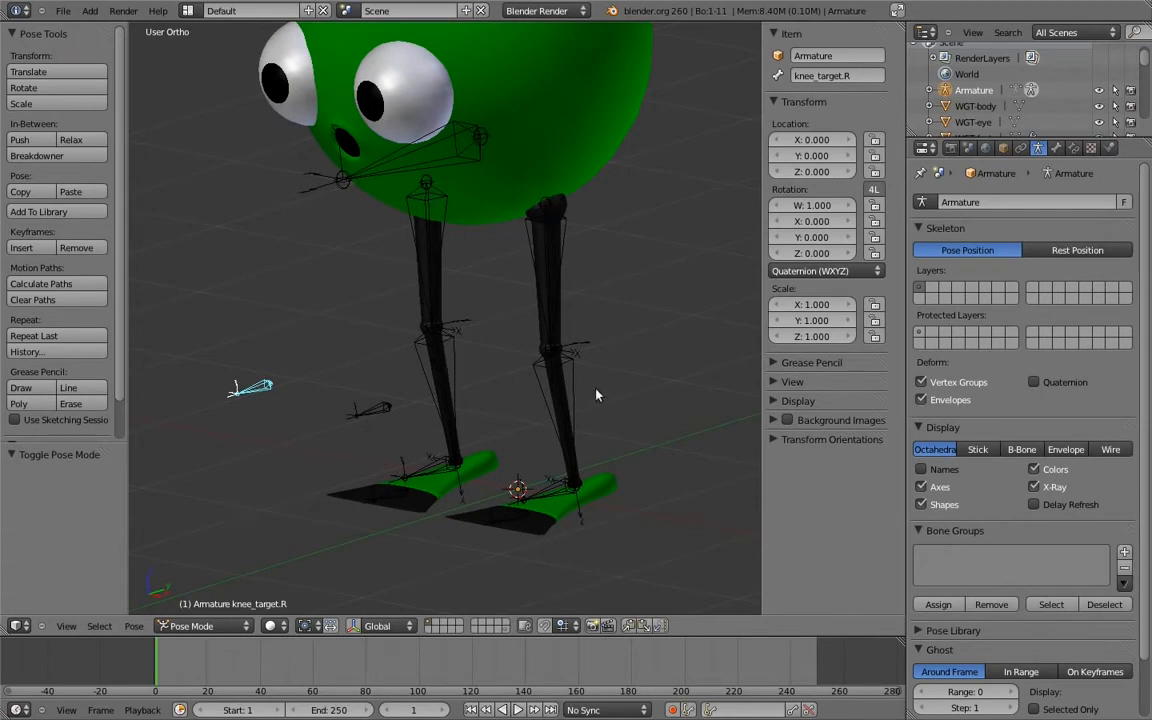
Step: Add an Inverse Kinematics constraint to shin.L with foot.L as its target
right_click(551, 490)
shift+right_click(573, 405)
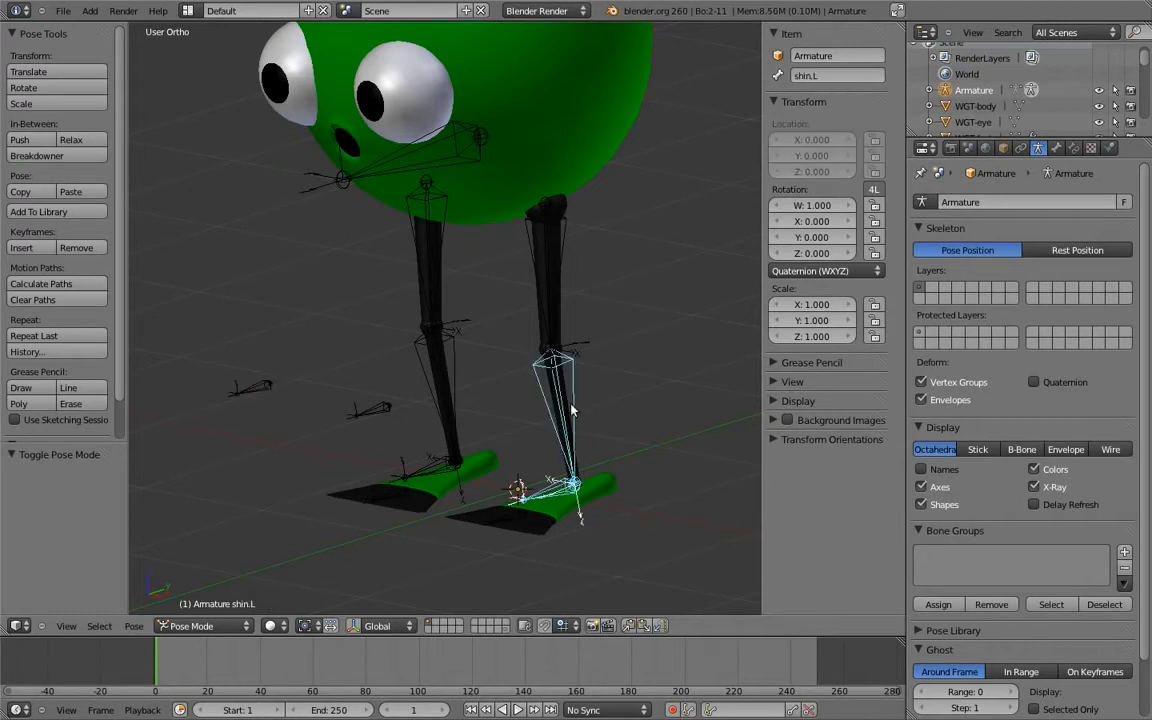
key(ctrl+shift+c)
click(505, 428)
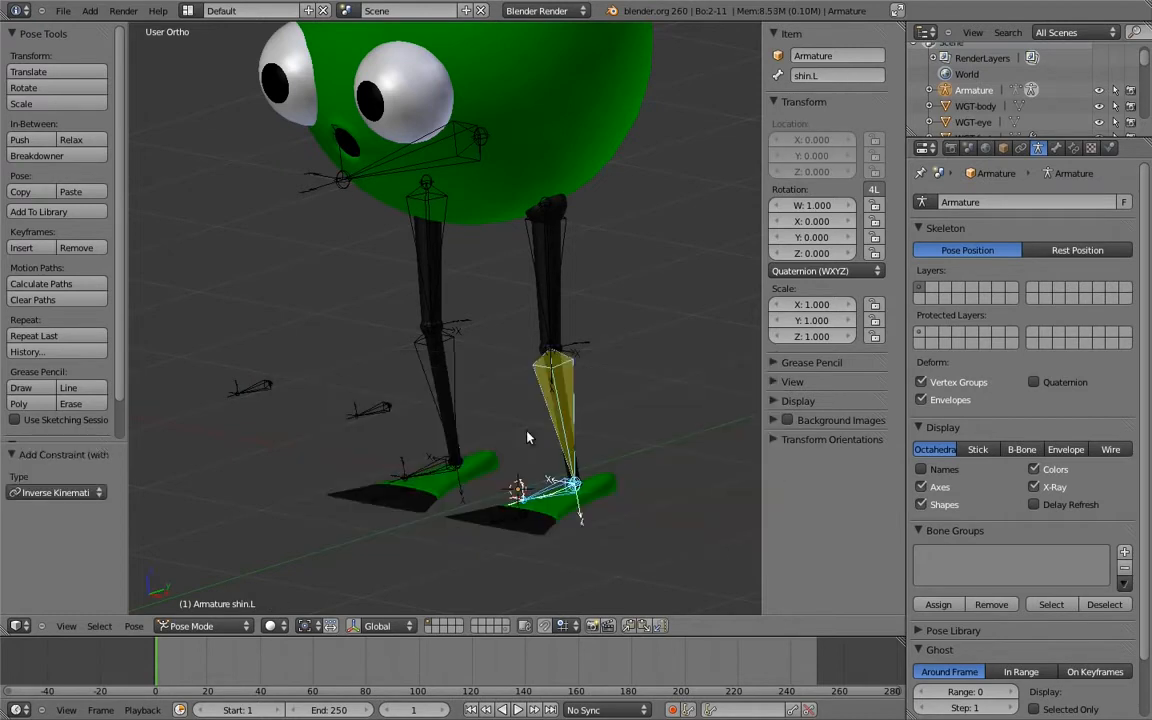
Step: Add an Inverse Kinematics constraint to the right shin bone with foot.R as its target
right_click(440, 438)
shift+right_click(411, 342)
key(ctrl+shift+c)
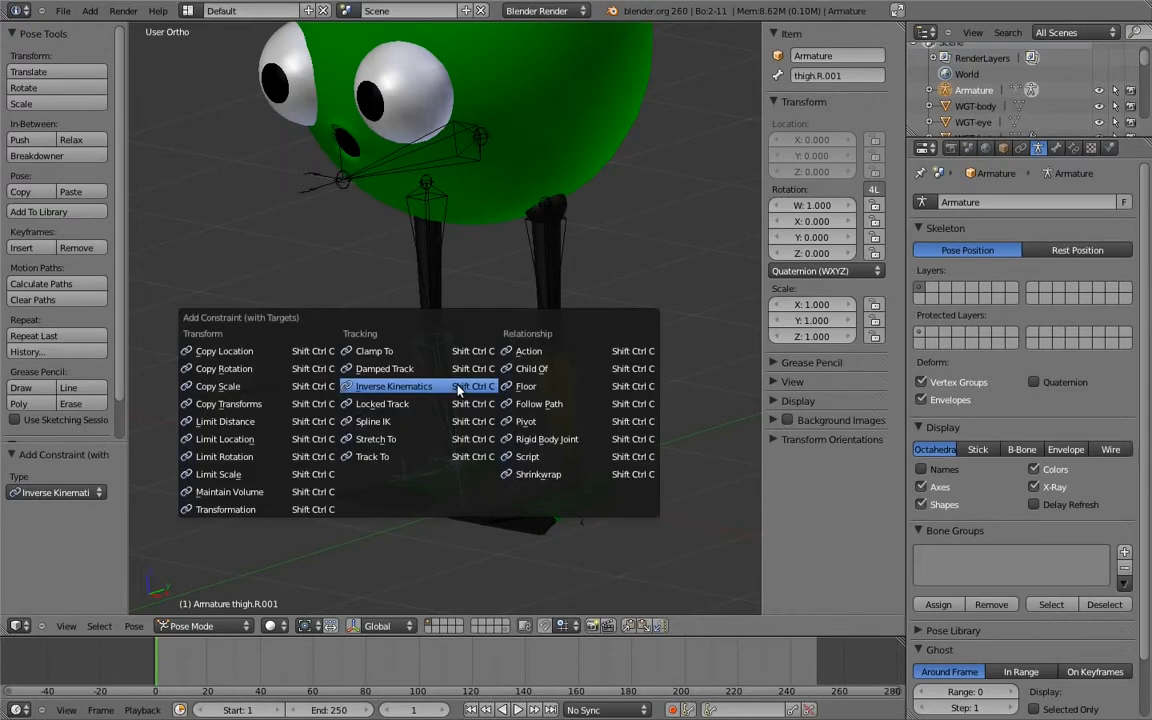
click(453, 389)
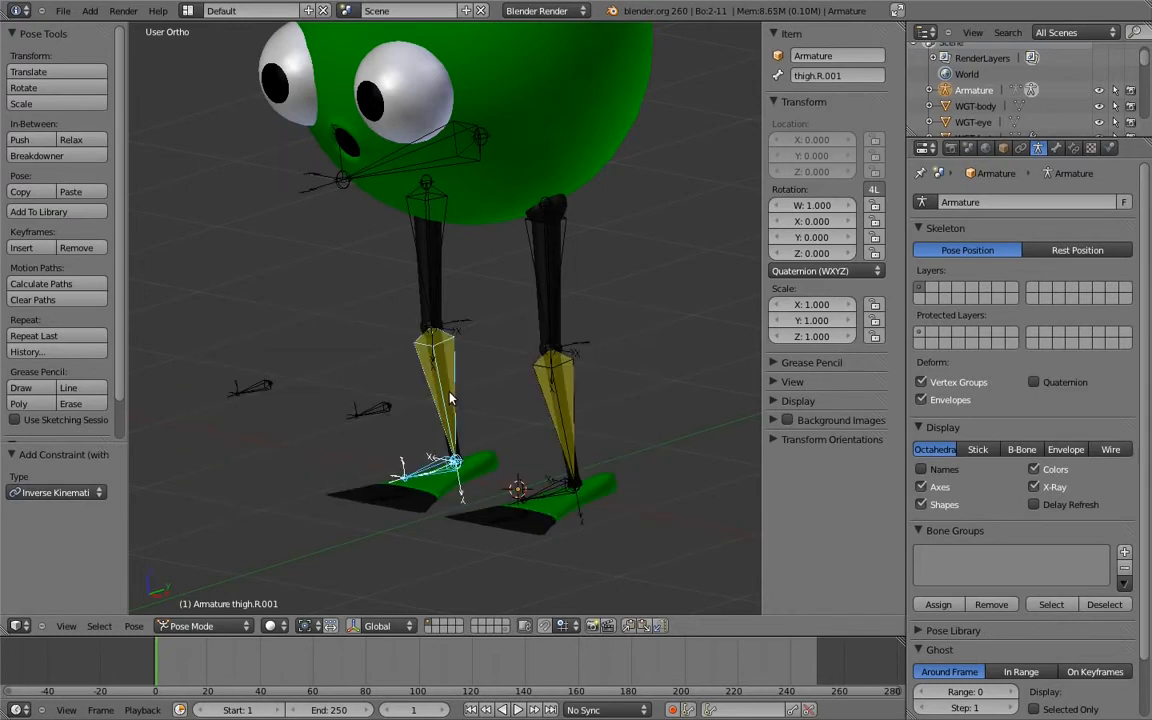
Step: Set the IK chain length to 2 on both shin bones
right_click(574, 420)
click(1073, 147)
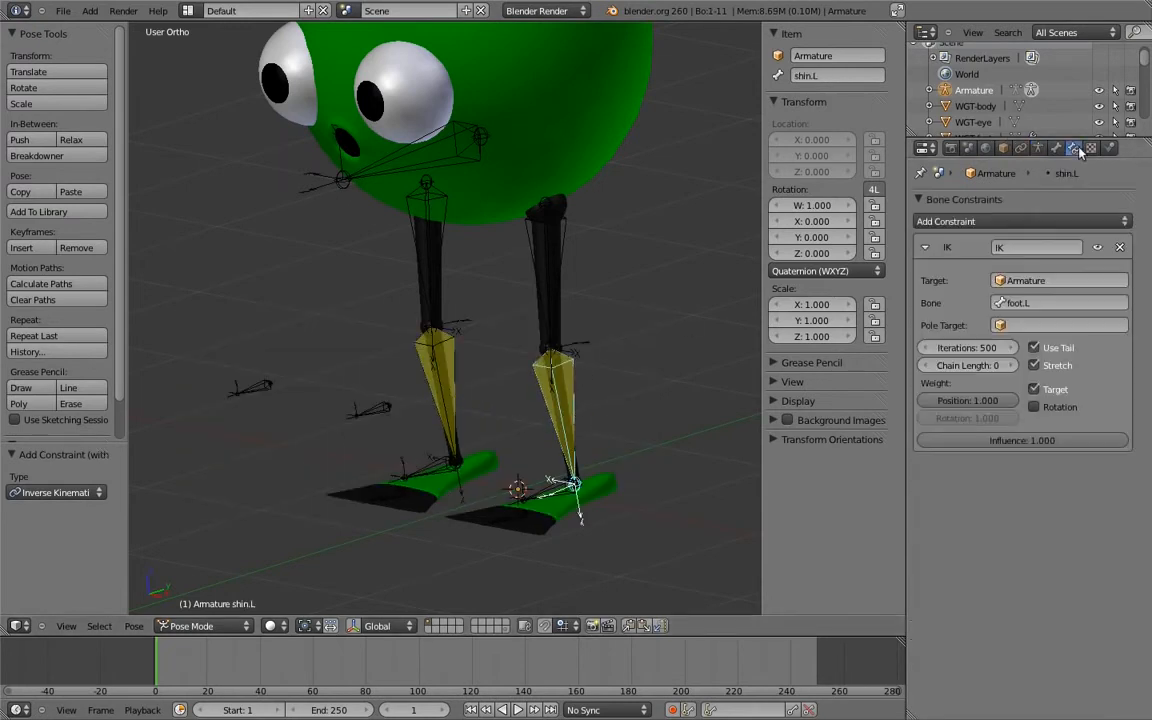
click(1010, 366)
right_click(446, 397)
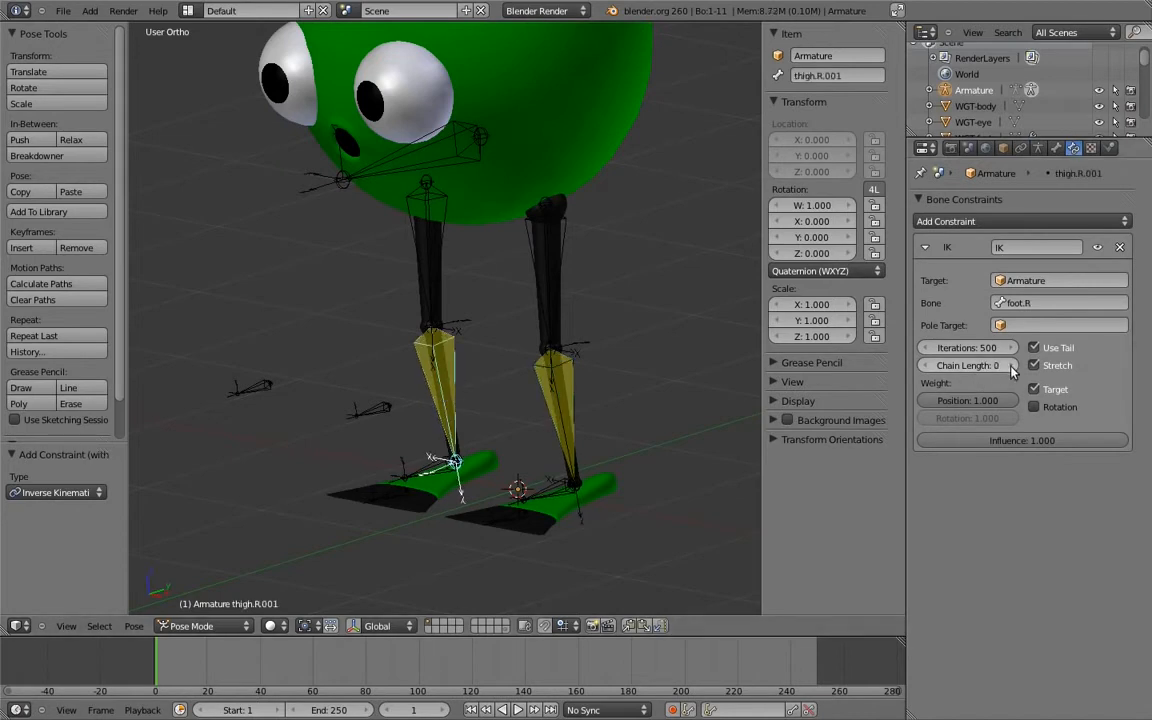
Step: Set the pole target of shin.L's IK constraint to the Armature's knee_target.L bone
right_click(561, 400)
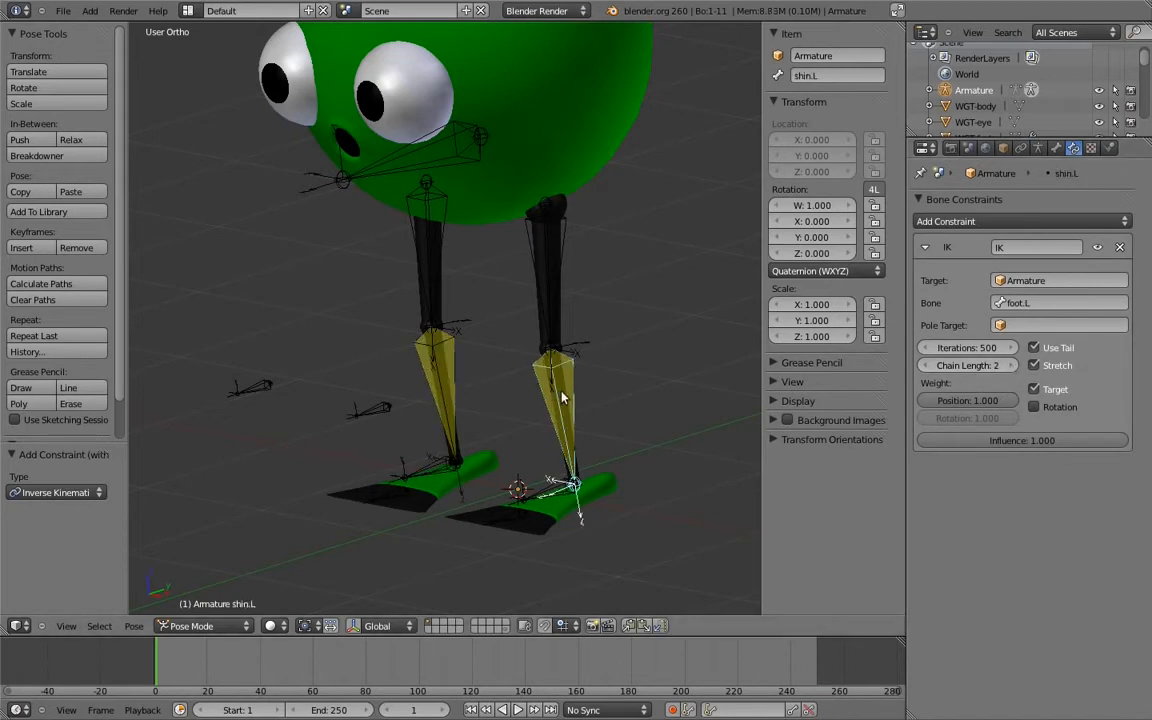
click(1020, 325)
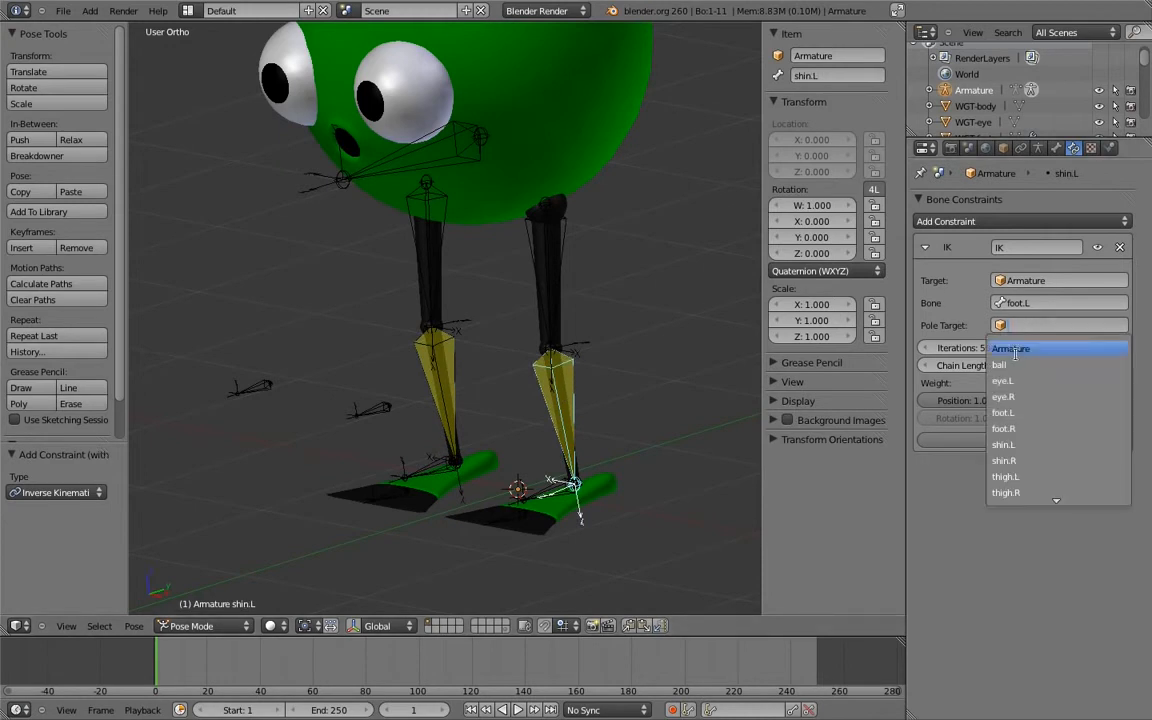
click(1012, 348)
click(1036, 348)
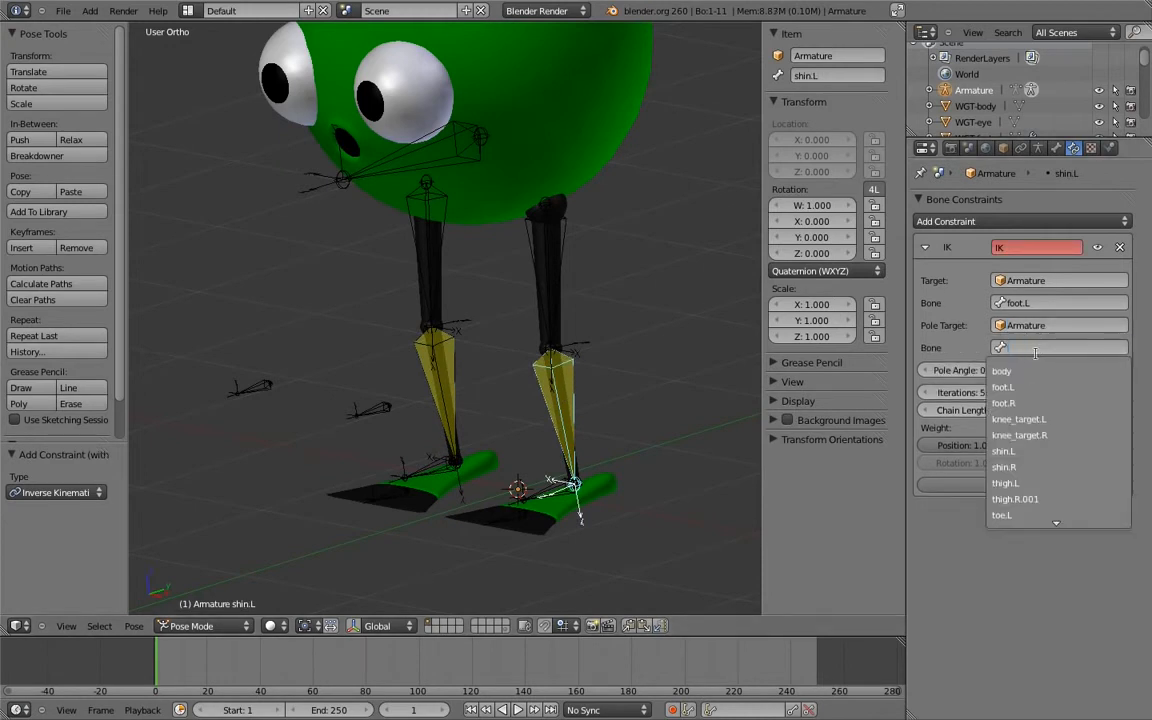
click(1018, 419)
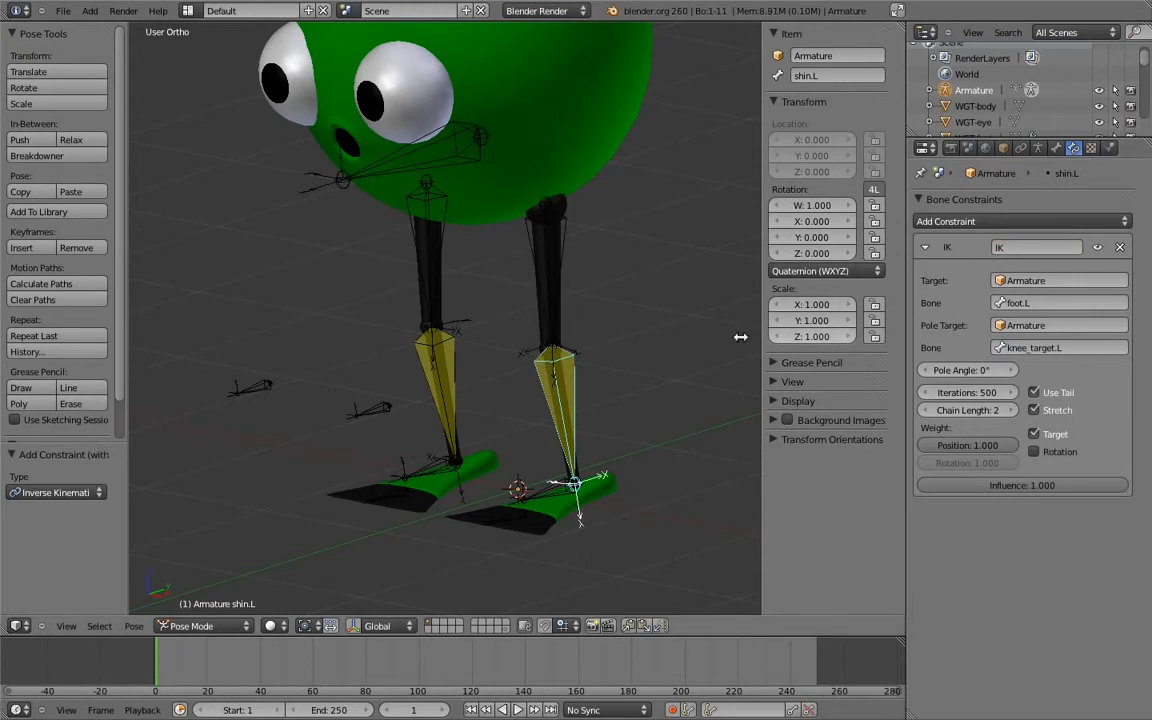
Step: Set the pole target of the right shin's IK constraint to the Armature's knee_target.R bone
right_click(423, 391)
click(1030, 348)
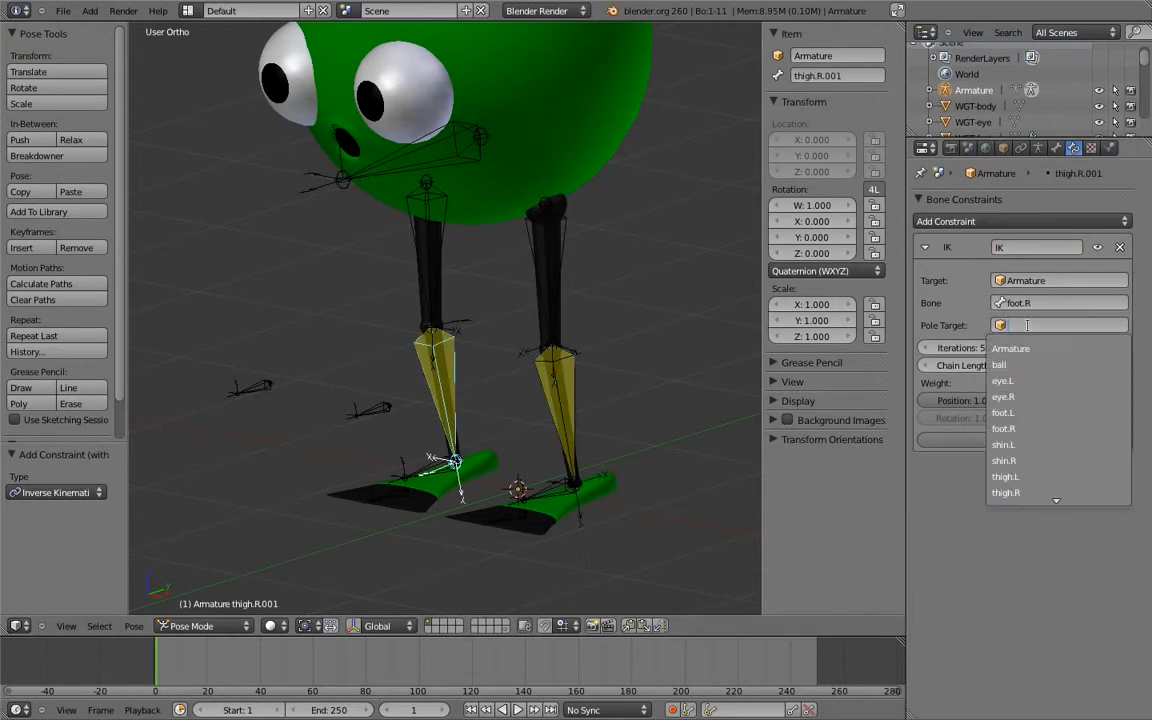
click(1022, 349)
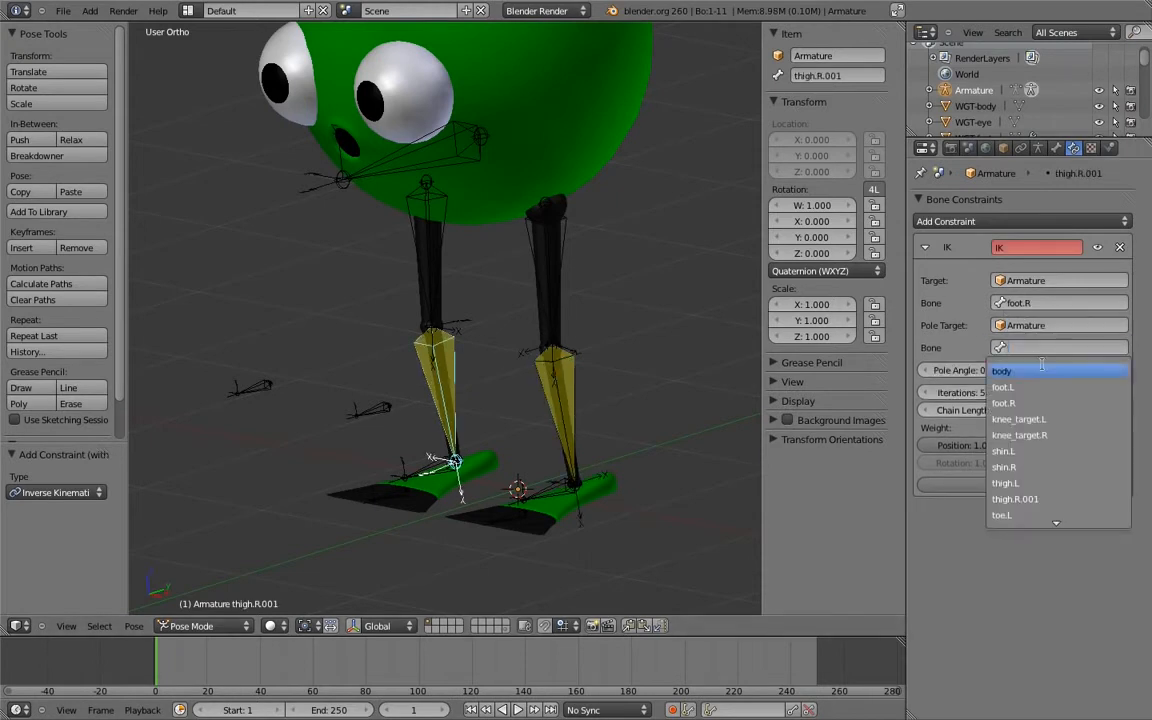
click(1044, 435)
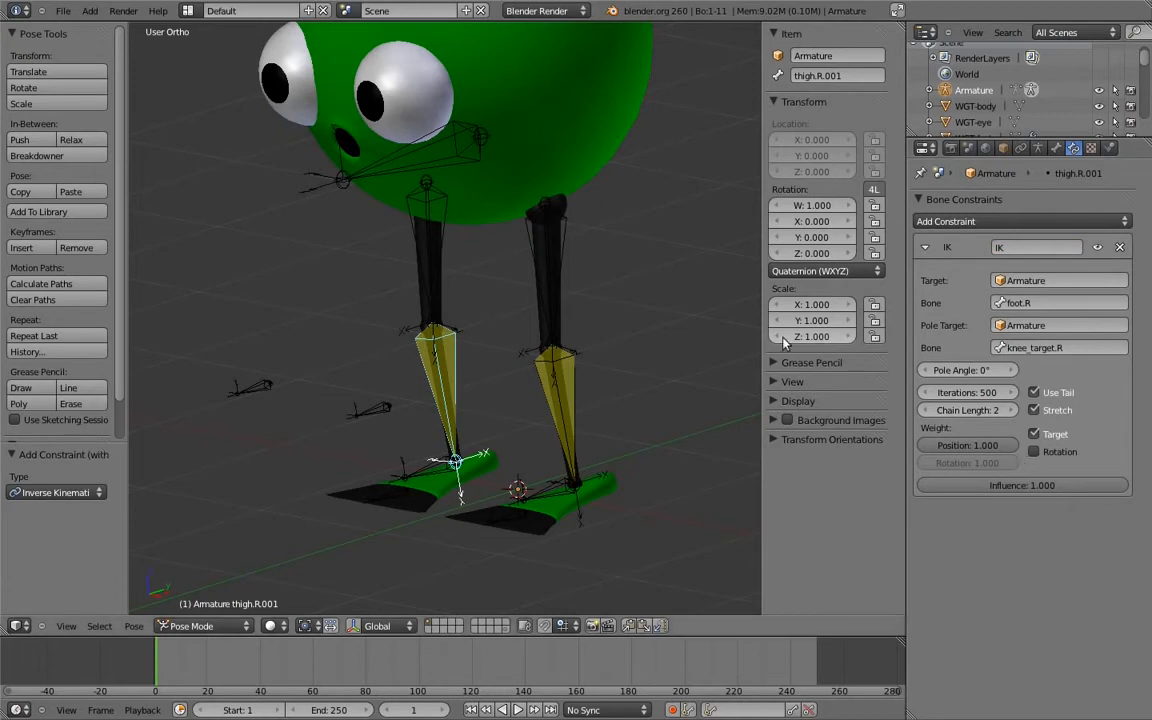
Step: From the top view, set the pole angle to -90° in both shin bones' IK constraints
right_click(565, 405)
key(KP_7)
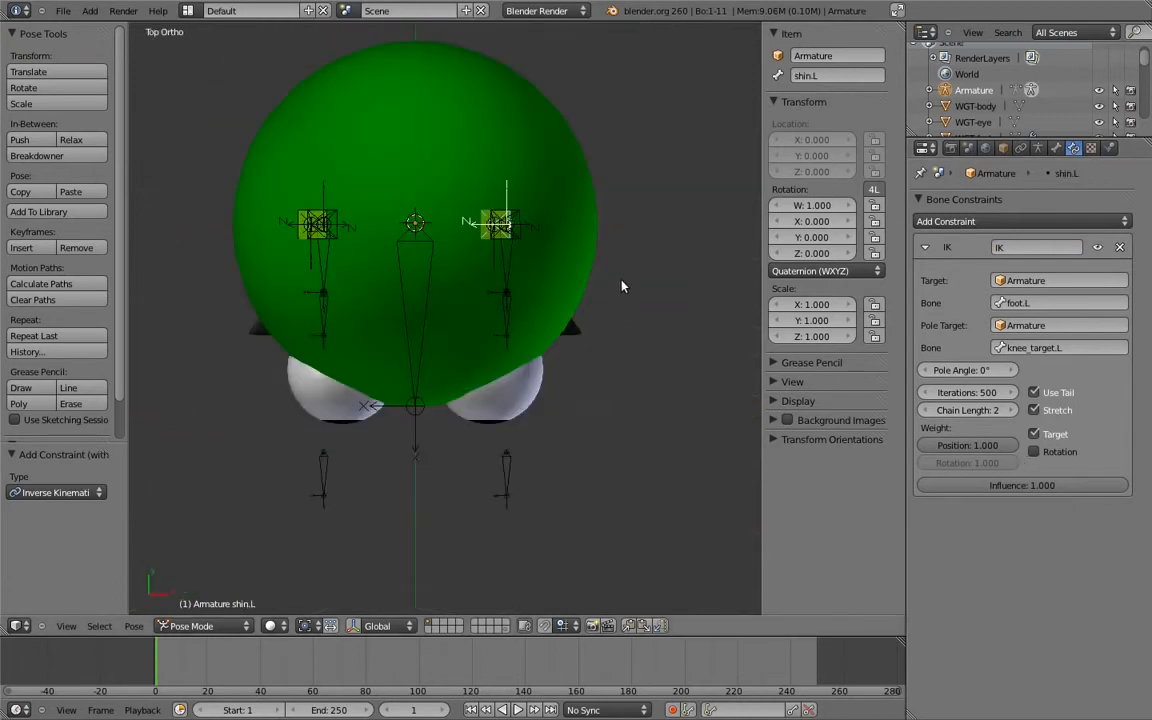
shift+scroll(619, 280, up, 2)
drag(963, 375, 852, 393)
right_click(299, 258)
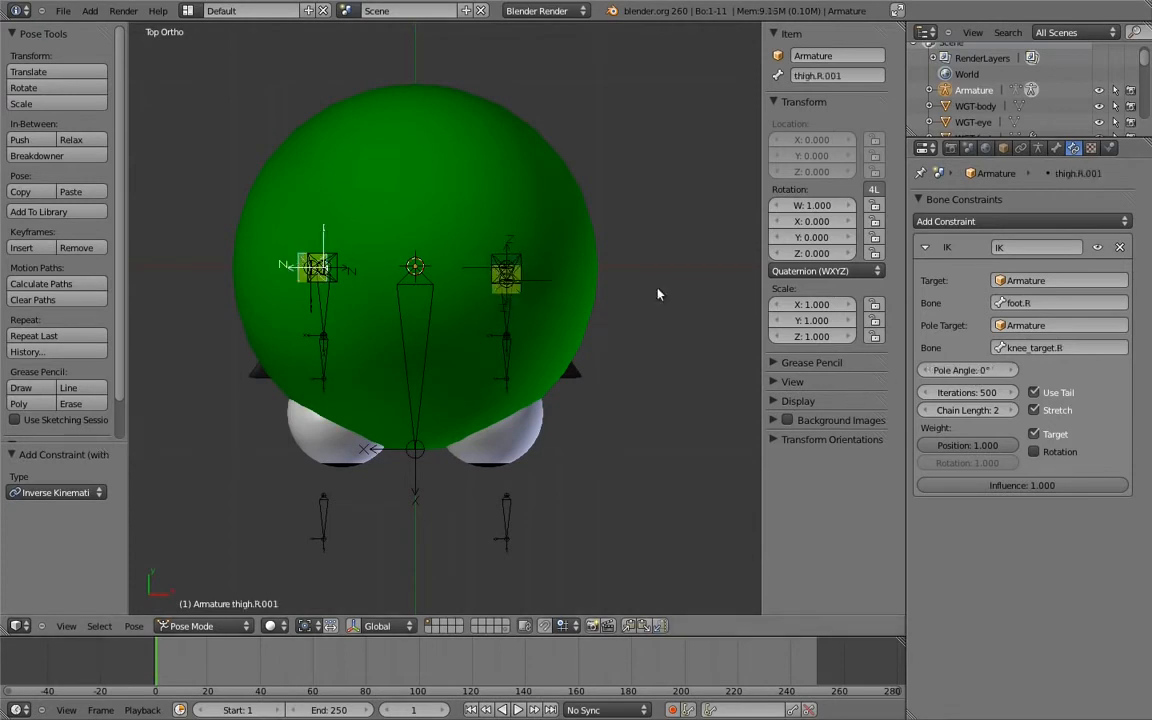
drag(990, 372, 886, 382)
Step: Lock the Y and Z axes in shin.L's Inverse Kinematics bone settings
middle_drag(417, 418, 514, 166)
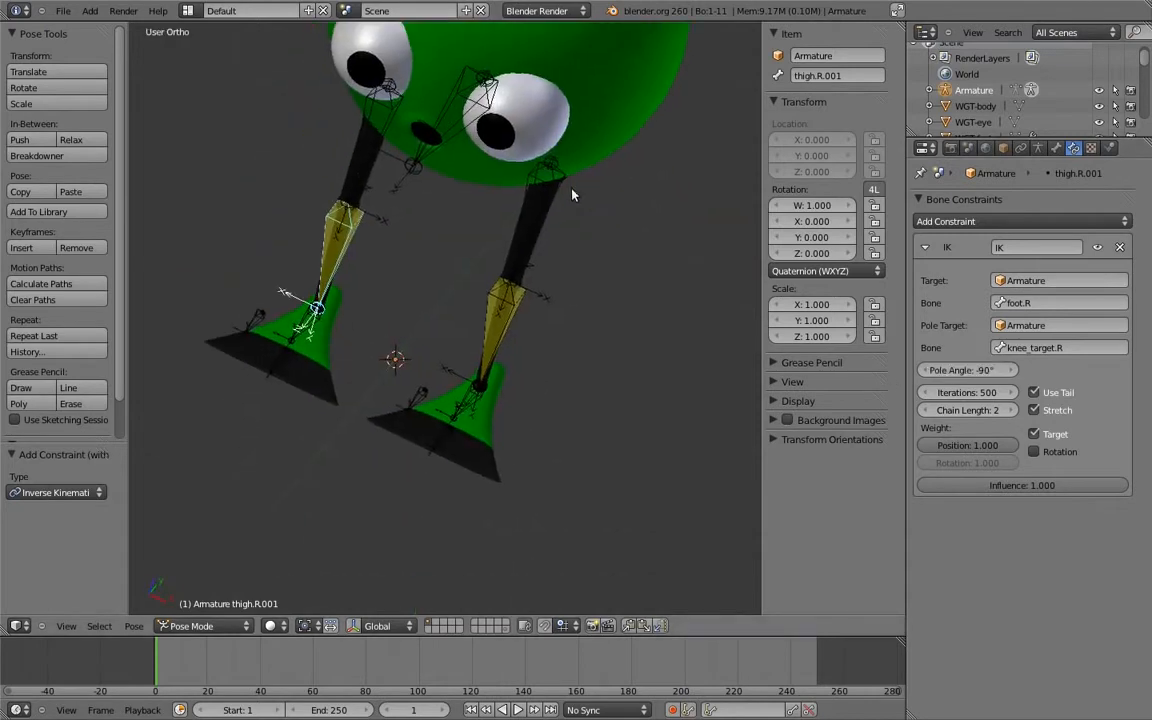
scroll(570, 240, up, 4)
right_click(568, 355)
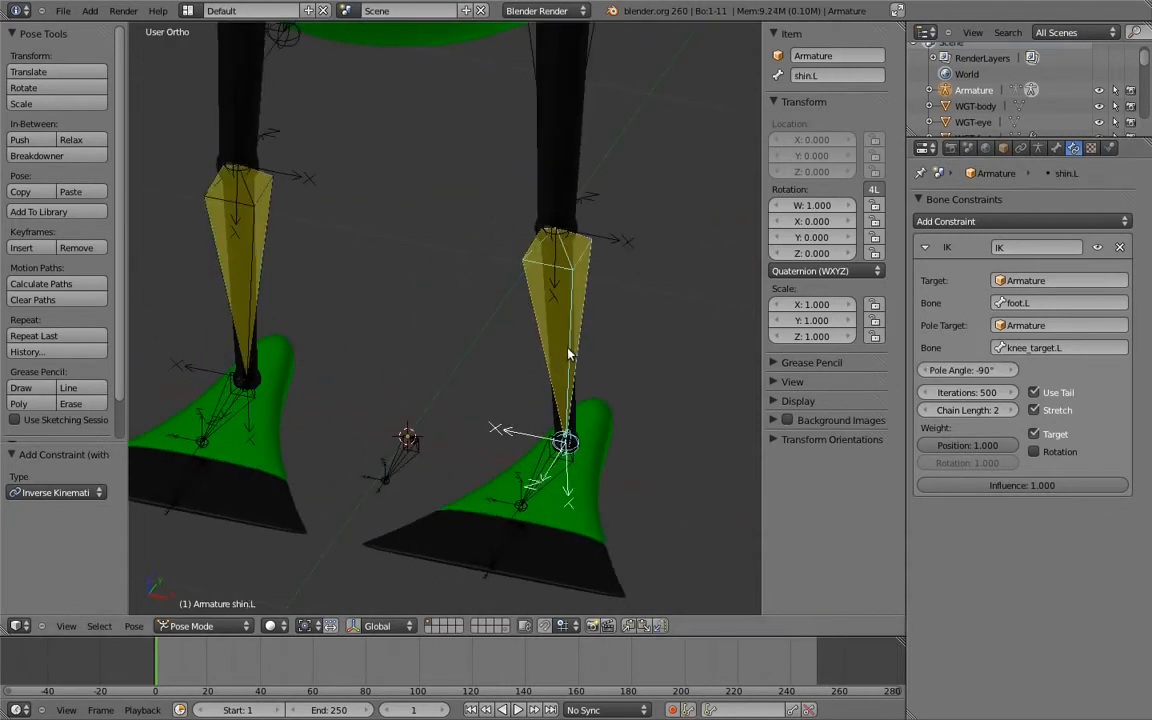
click(1056, 147)
scroll(979, 527, down, 2)
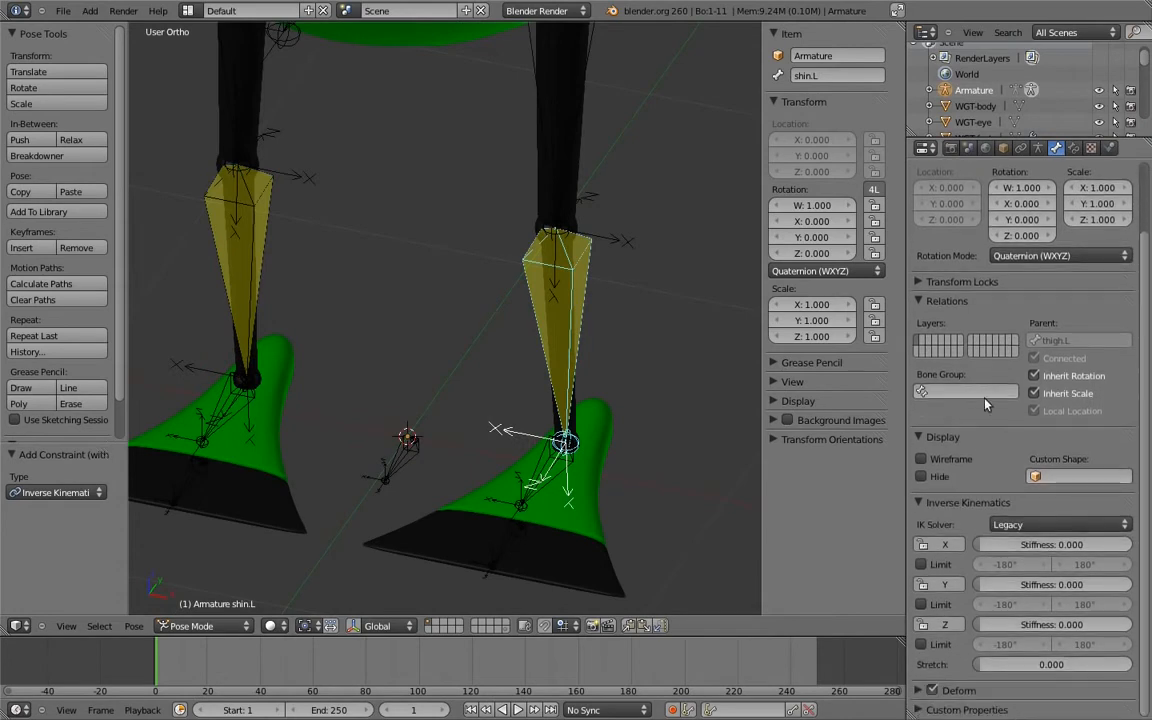
click(922, 584)
click(922, 624)
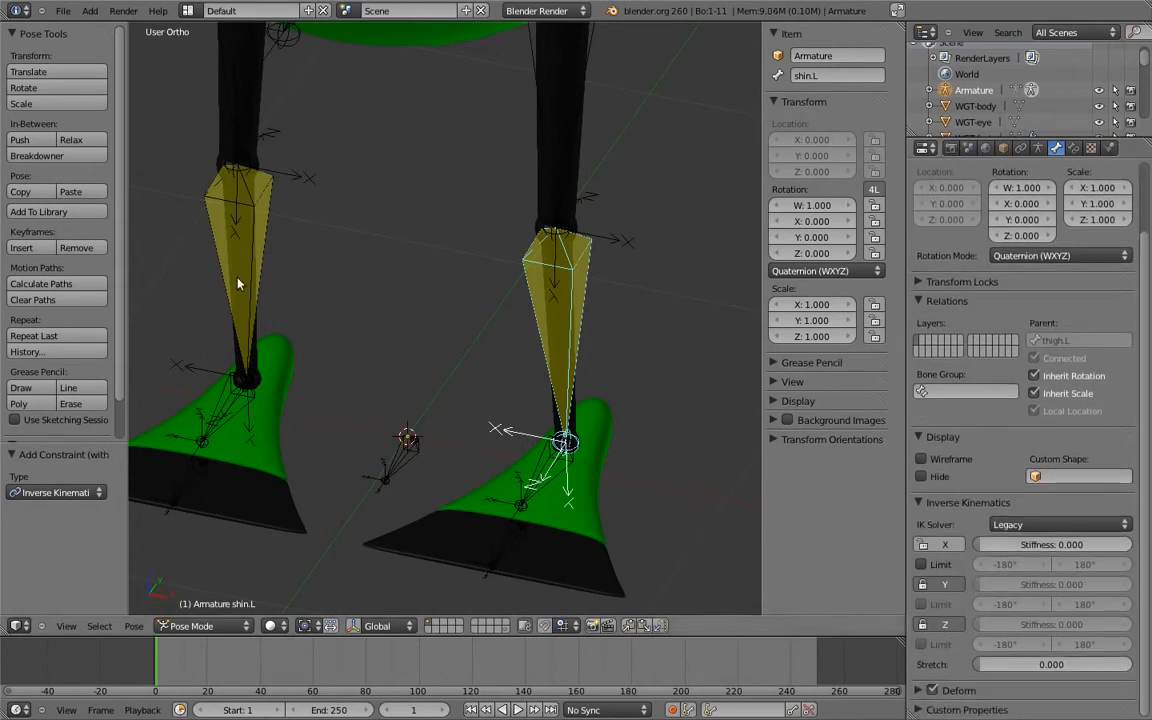
Step: Lock the Y and Z axes in the right shin bone's Inverse Kinematics settings
right_click(220, 265)
click(944, 584)
click(944, 624)
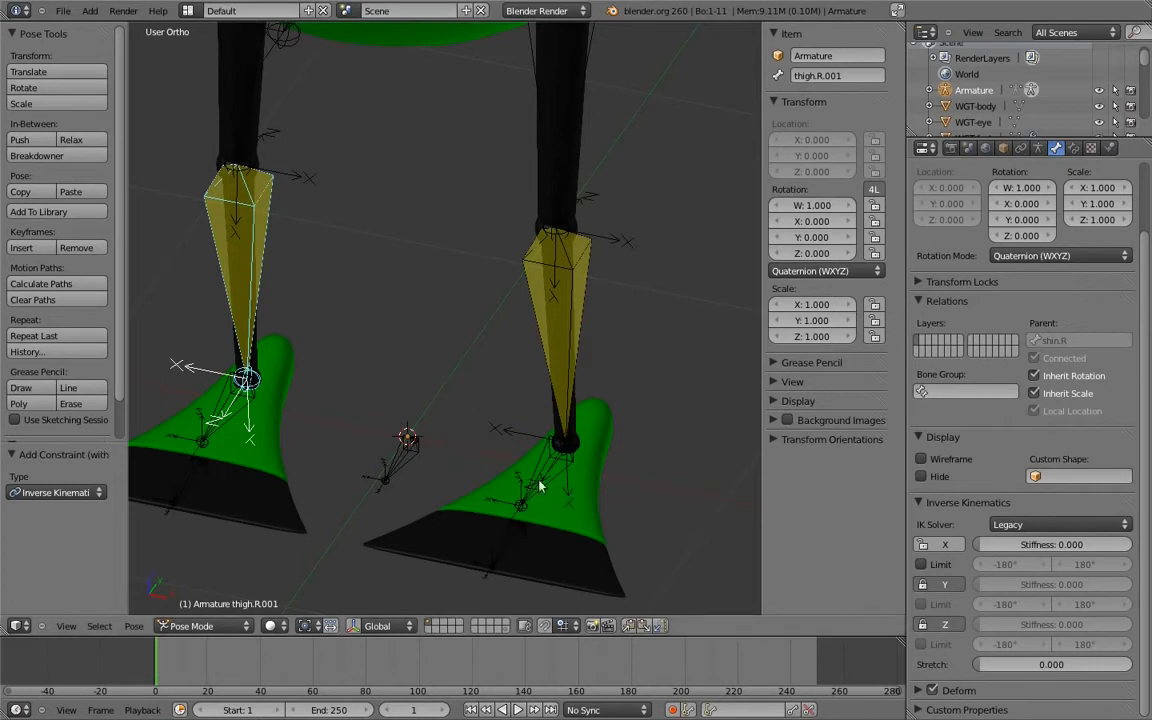
Step: Set the toe.L bone's rotation mode to XYZ Euler and lock its Y and Z rotation
middle_drag(497, 535, 480, 455)
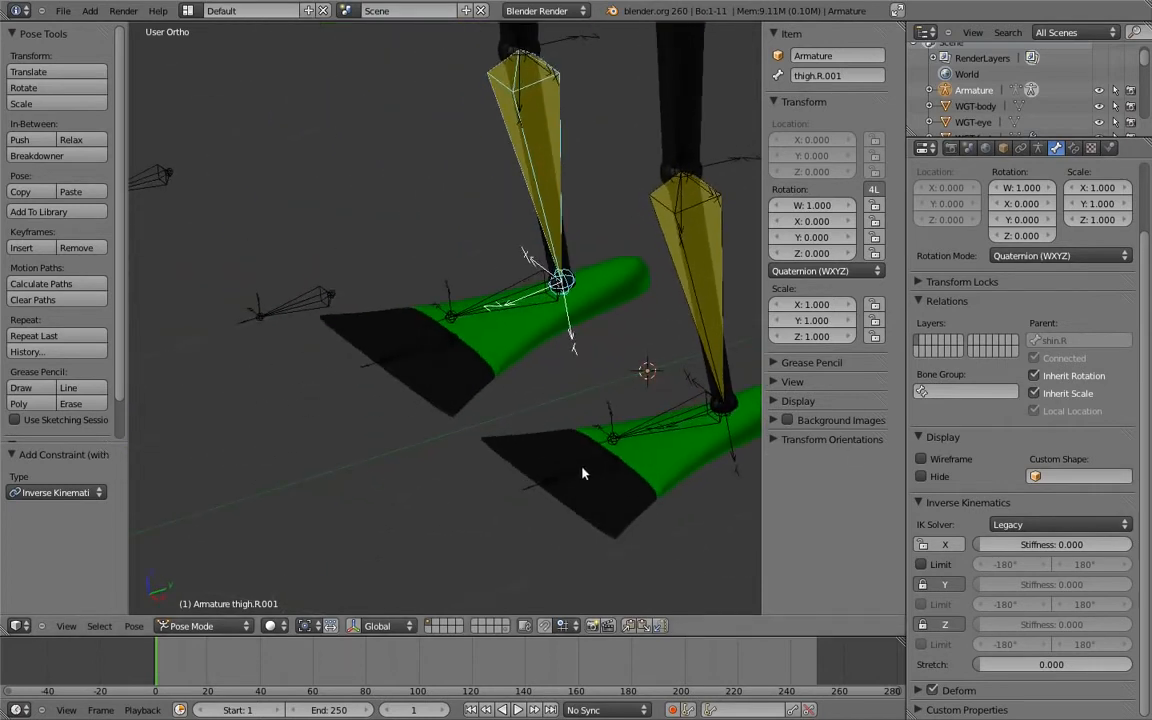
right_click(580, 470)
click(826, 271)
click(805, 245)
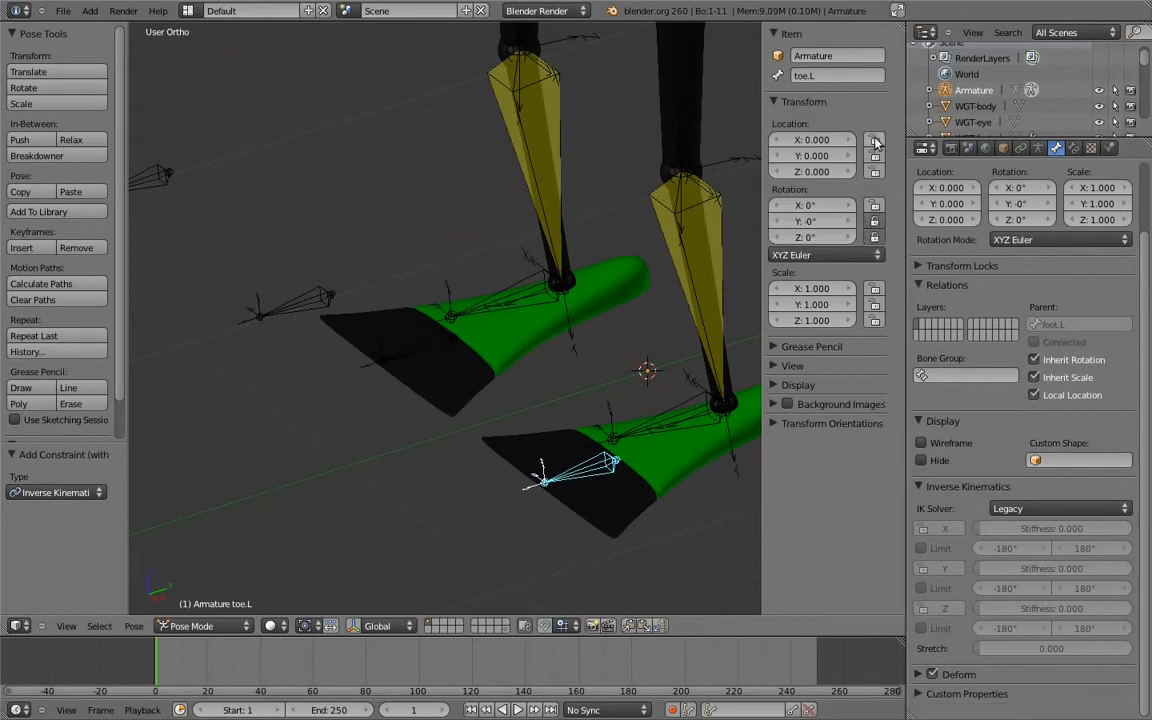
Step: Set the toe.R bone's rotation mode to XYZ Euler, then lock its Y and Z rotation and all its location axes
right_click(378, 313)
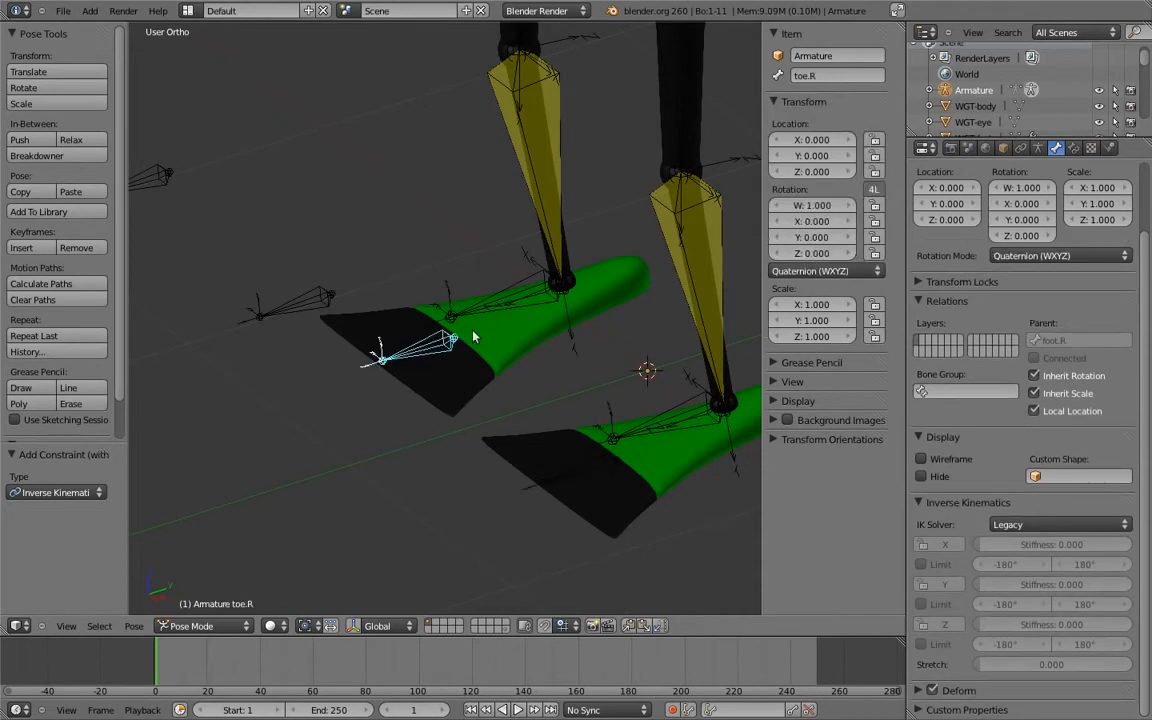
click(828, 272)
click(832, 241)
click(875, 222)
click(875, 237)
click(875, 140)
click(875, 156)
click(875, 172)
Step: In the armature's Edit Mode, add a new bone and move it -2.2 along Y in front of the character
shift+middle_drag(472, 308, 484, 248)
shift+middle_drag(484, 256, 476, 300)
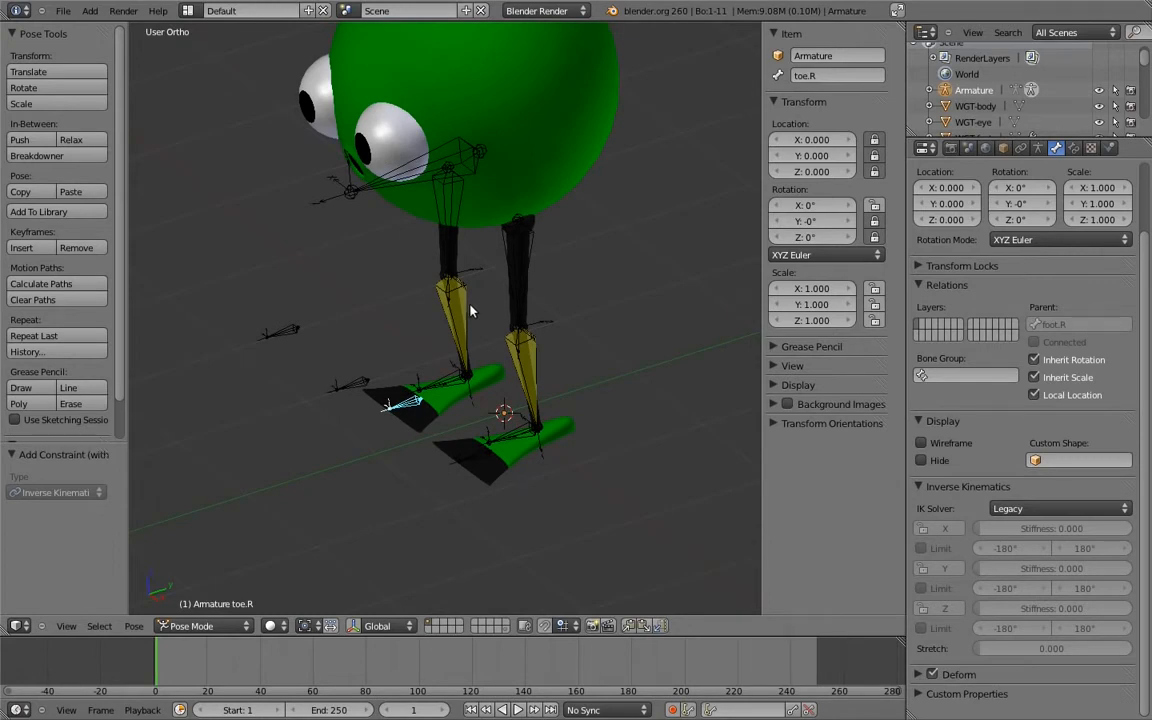
shift+middle_drag(491, 152, 528, 213)
right_click(496, 214)
key(Tab)
key(KP_7)
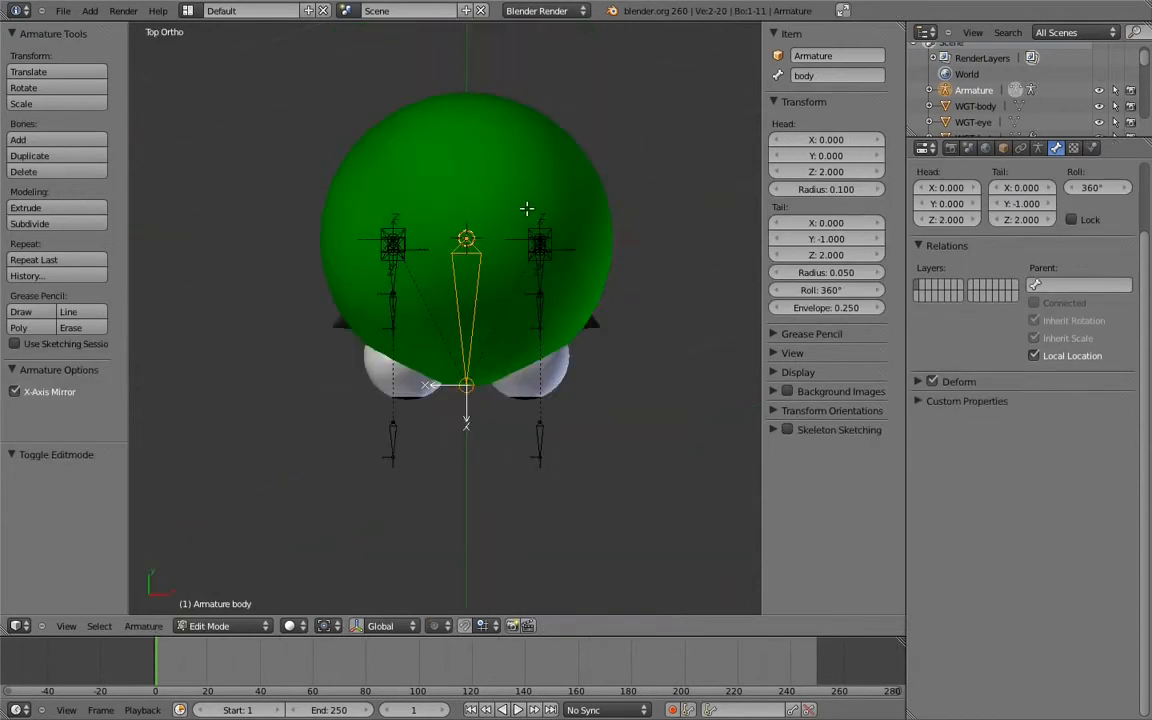
key(shift+a)
key(g)
key(y)
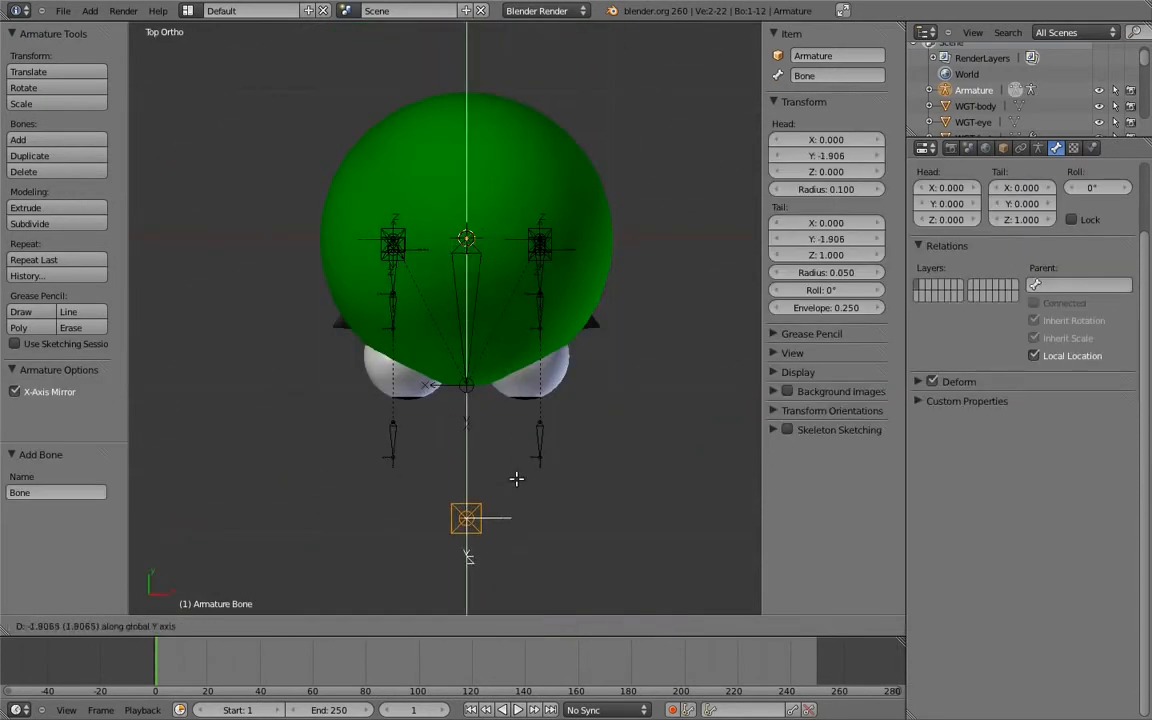
click(511, 495)
Step: Raise the new bone 2.521 along Z to the height of the eyes
key(KP_3)
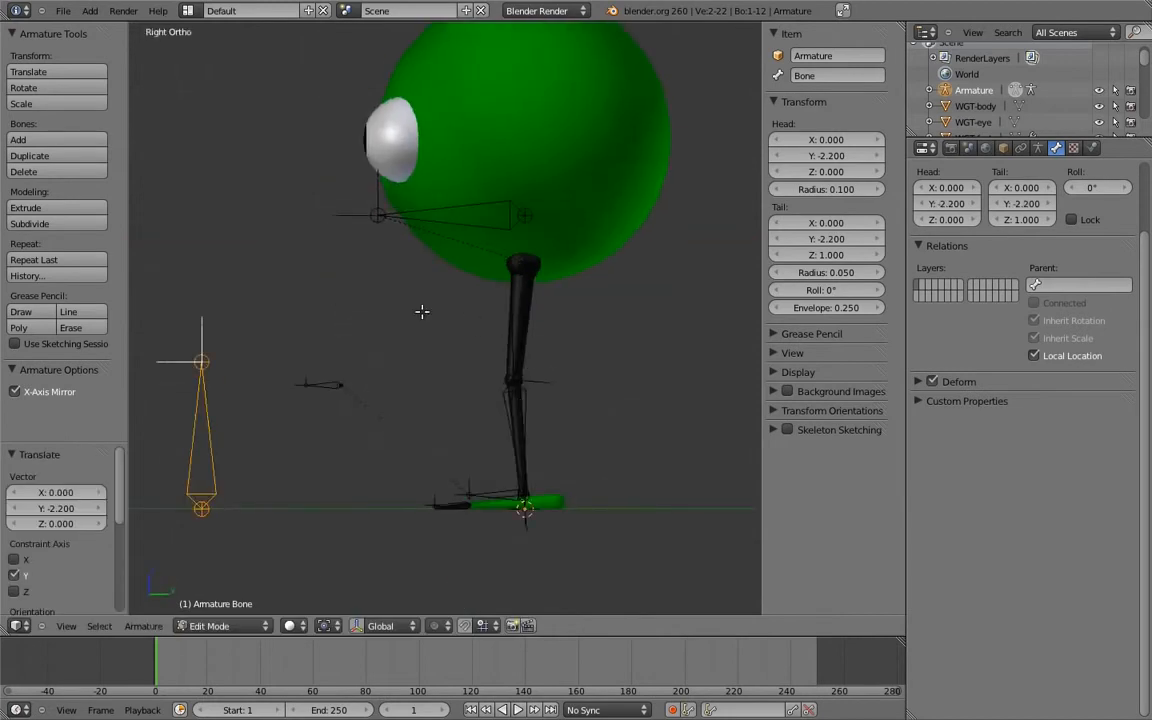
key(g)
key(z)
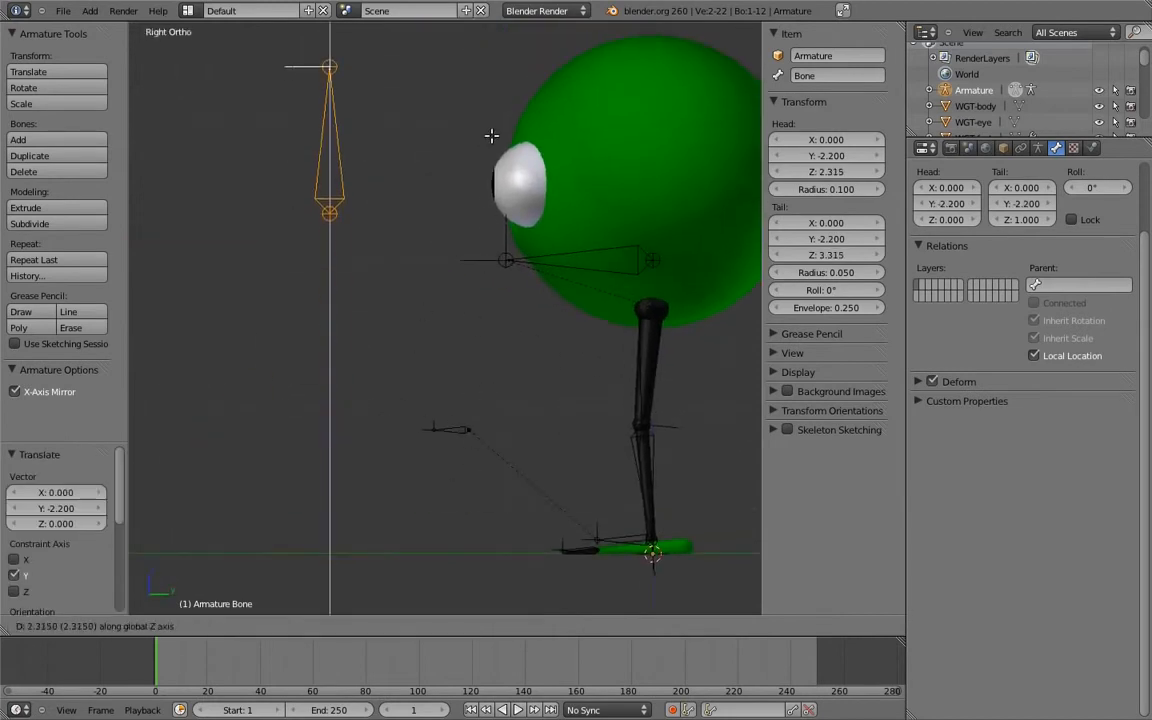
click(499, 41)
Step: Move the new bone's tail -1 in Y and -1 in Z so the bone points horizontally forward
shift+middle_drag(445, 169, 460, 214)
right_click(350, 80)
shift+middle_drag(432, 54, 493, 62)
key(g)
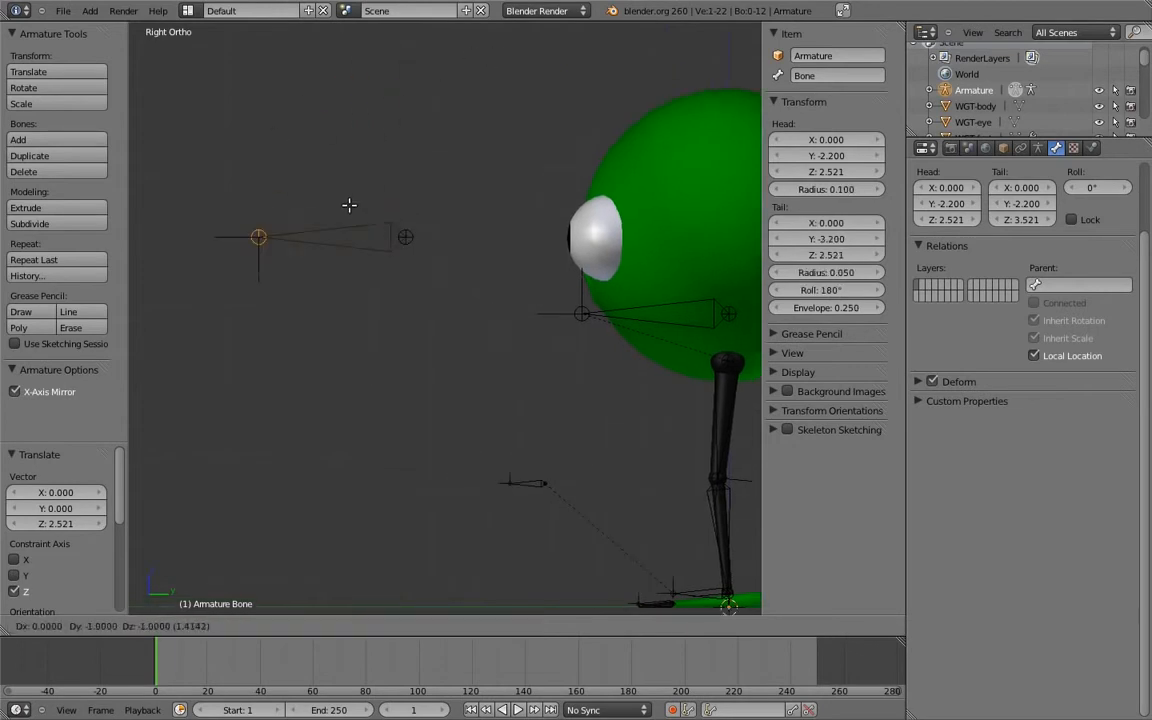
click(345, 199)
Step: Adjust the roll of the horizontal front bone to about 360° from the front view
right_click(355, 227)
key(KP_1)
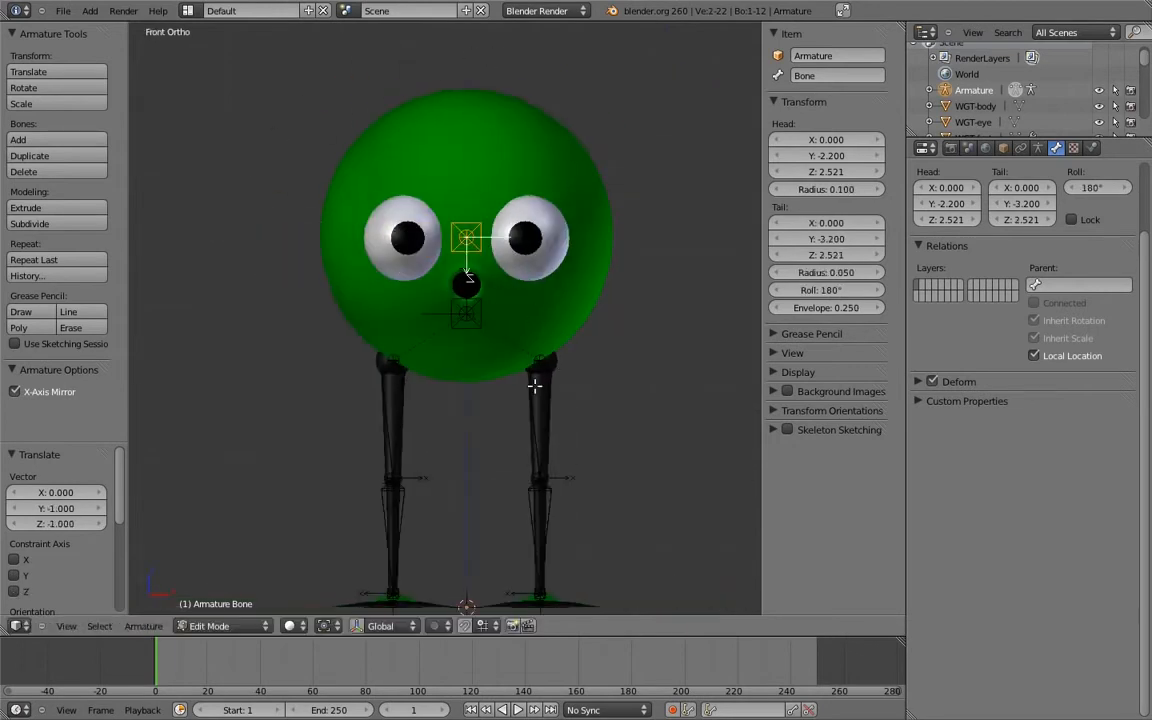
key(ctrl+r)
click(414, 130)
key(KP_3)
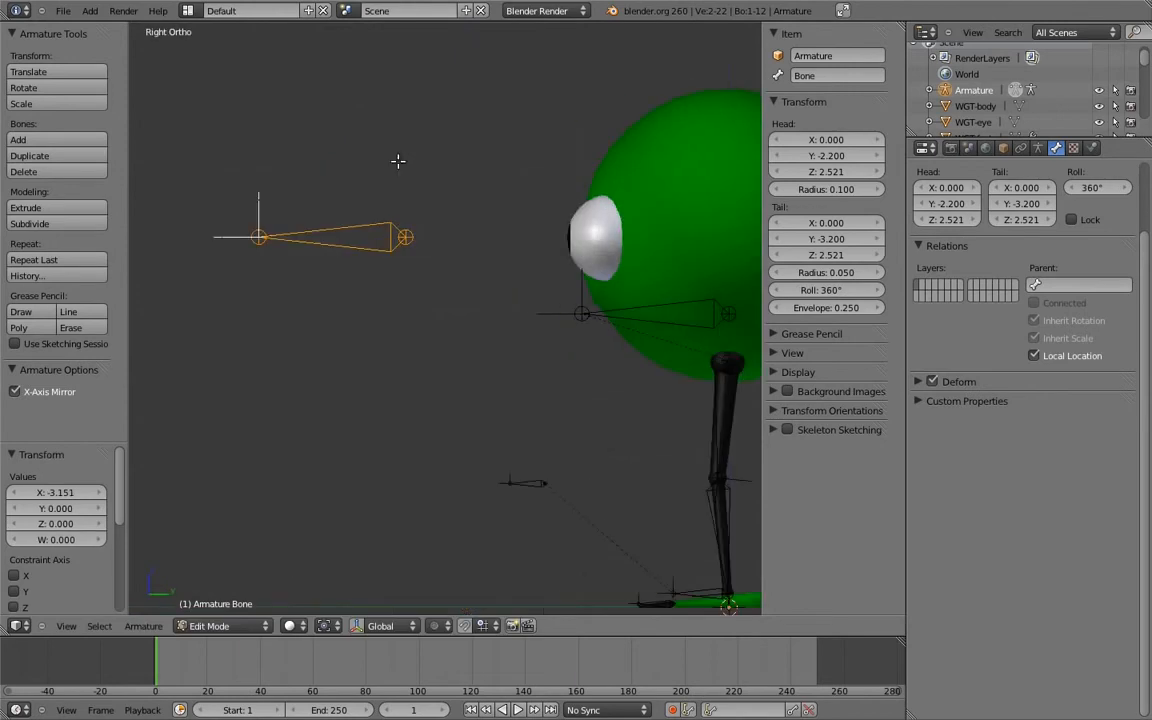
Step: Shorten the front bone by moving its tail 0.5 along Y
right_click(250, 237)
key(g)
key(y)
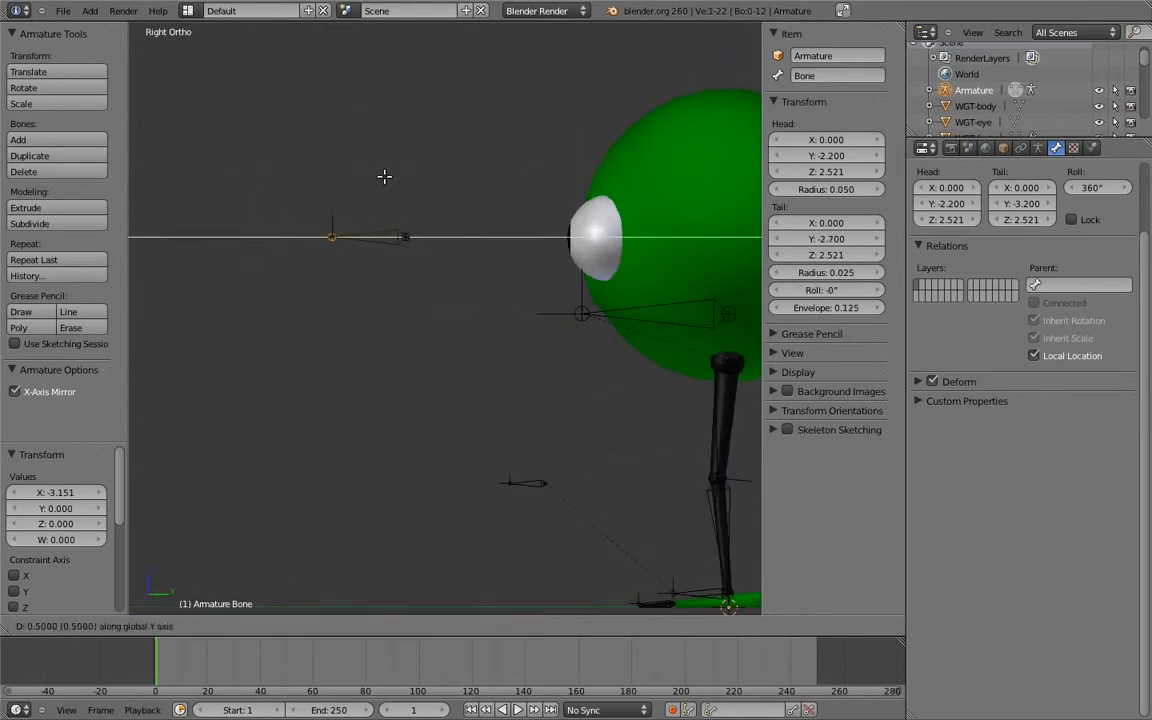
click(384, 177)
Step: From the front view, add two new bones to the armature, one above each eye
shift+middle_drag(452, 182, 363, 172)
key(a)
key(a)
key(KP_1)
click(524, 133)
key(shift+a)
click(401, 145)
key(shift+a)
Step: Rename the two bones above the eyes as eye.L and eye.R
right_click(508, 103)
click(829, 76)
key(Return)
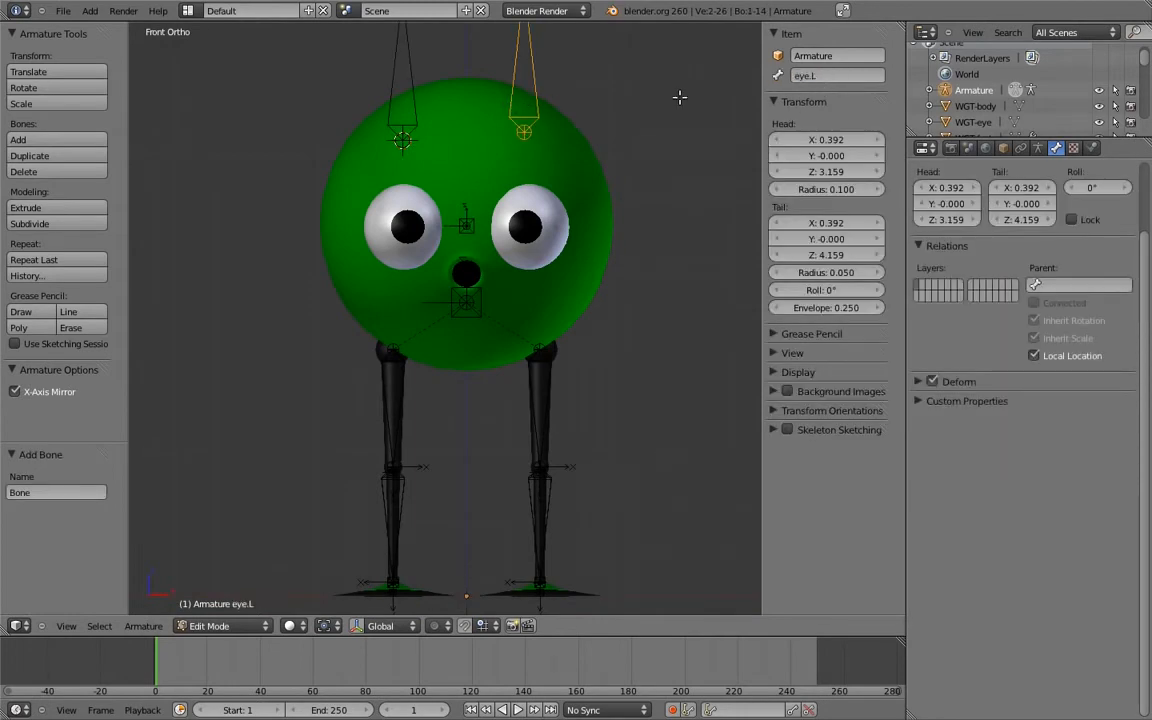
right_click(404, 88)
click(808, 76)
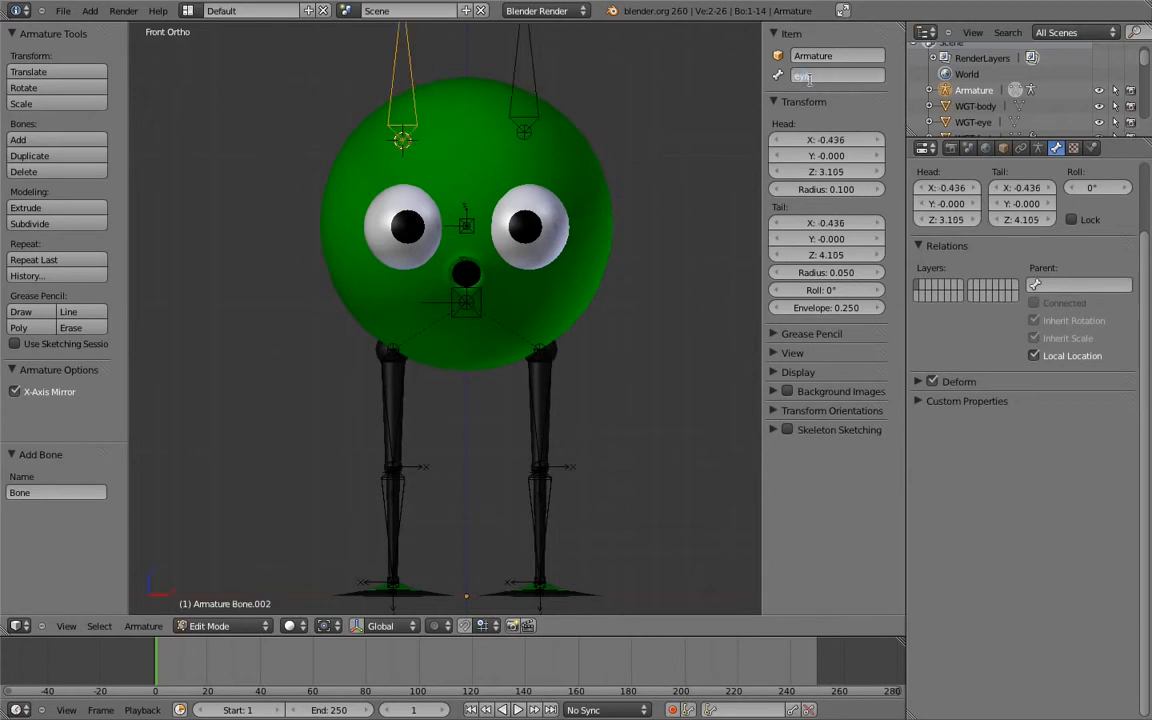
key(Return)
Step: Snap the 3D cursor to an edge loop of the left eye mesh and return to editing the armature
right_click(537, 88)
middle_drag(555, 222, 463, 301)
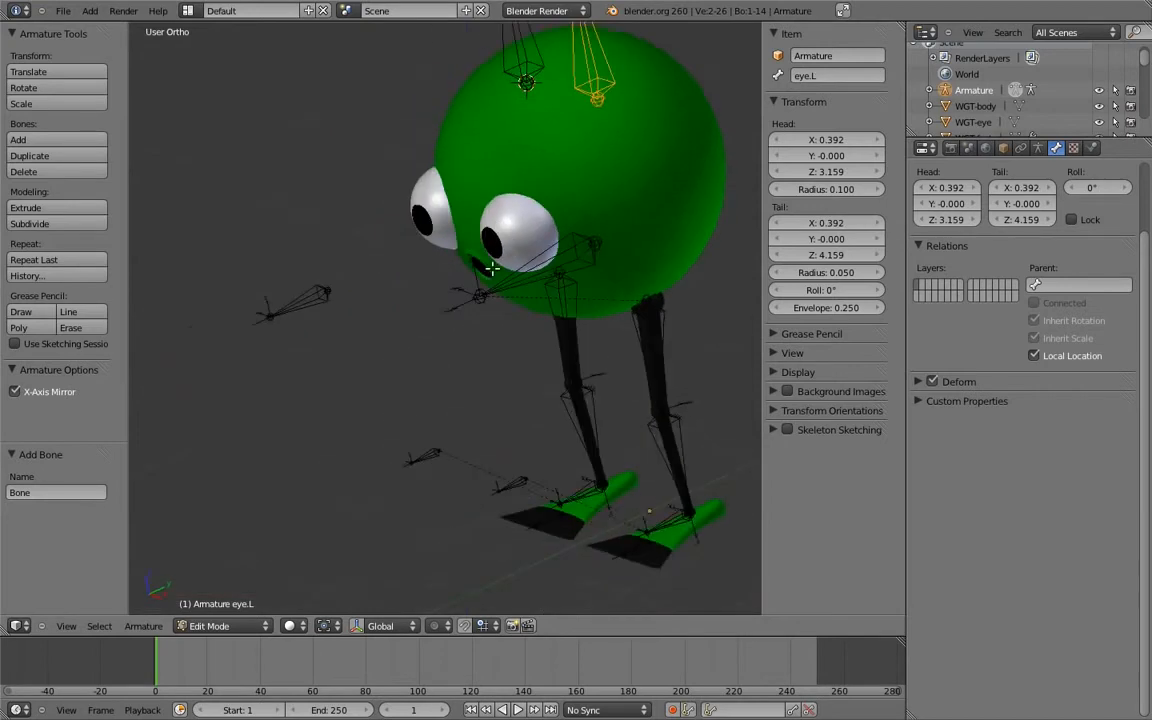
scroll(463, 301, up, 2)
key(Tab)
right_click(527, 208)
key(Tab)
middle_drag(642, 198, 563, 283)
alt+right_click(550, 272)
key(shift+s)
click(555, 280)
key(Tab)
right_click(656, 101)
key(Tab)
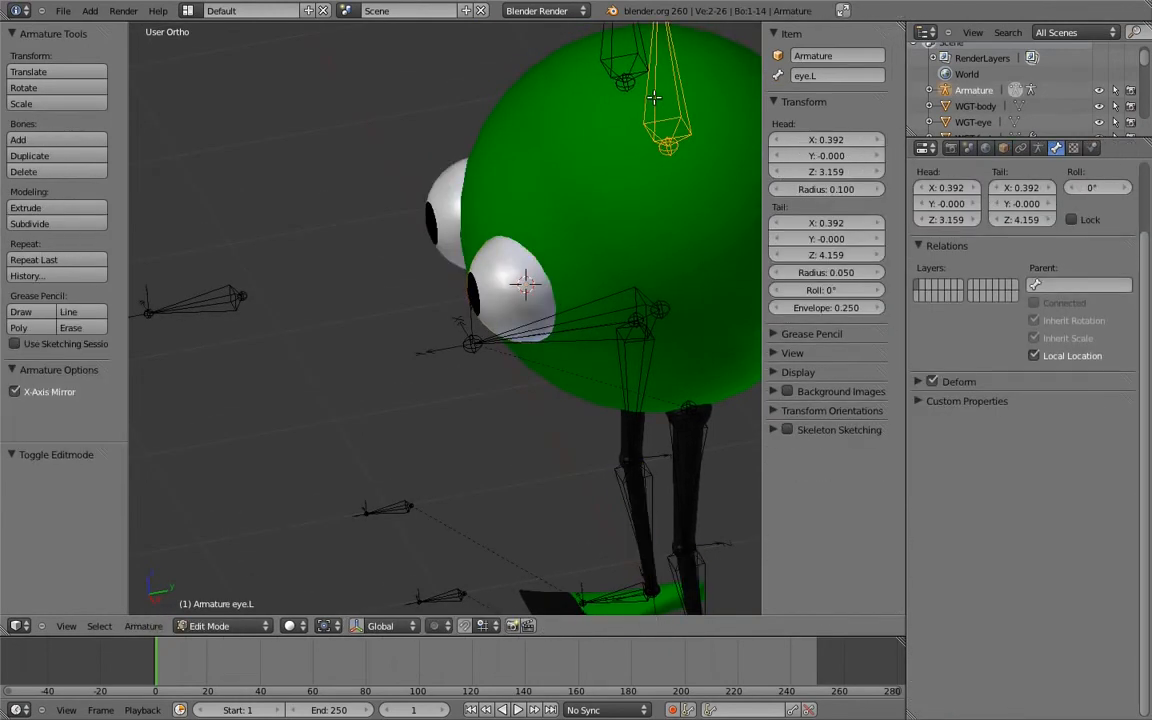
Step: Rotate the eye.L and eye.R bones together by -90° in the side view so they point forward
shift+right_click(613, 46)
key(KP_3)
shift+middle_drag(634, 116, 566, 262)
ctrl+middle_drag(568, 245, 583, 196)
key(r)
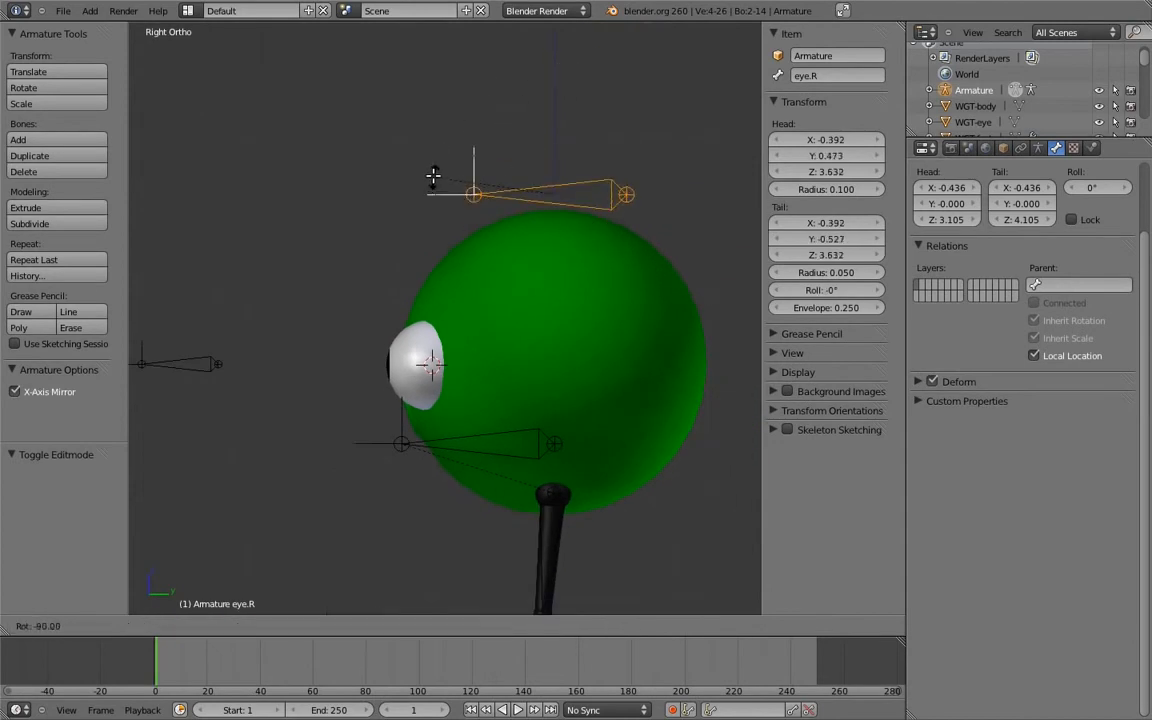
click(431, 177)
Step: Snap the eye.L bone to the 3D cursor at the left eye
middle_drag(529, 206, 580, 210)
right_click(583, 212)
key(shift+s)
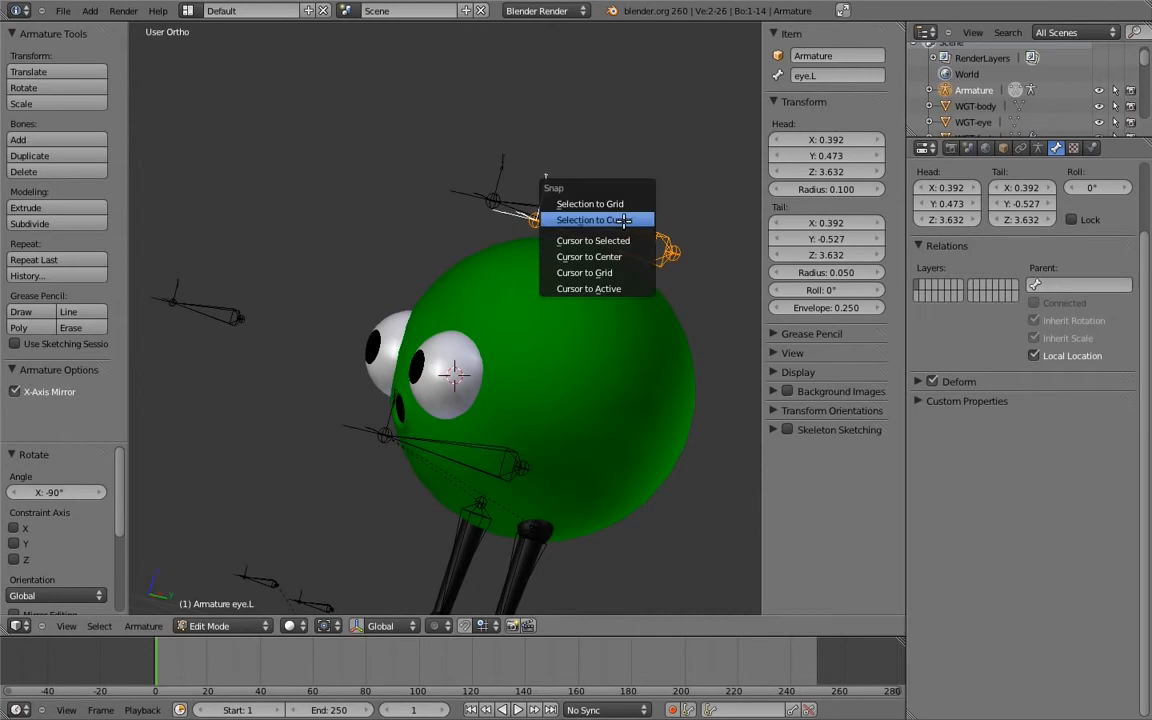
click(621, 221)
Step: From the top view, shorten the eye bones by moving the eye.L tail 0.5 along Y
middle_drag(516, 305, 576, 278)
key(KP_7)
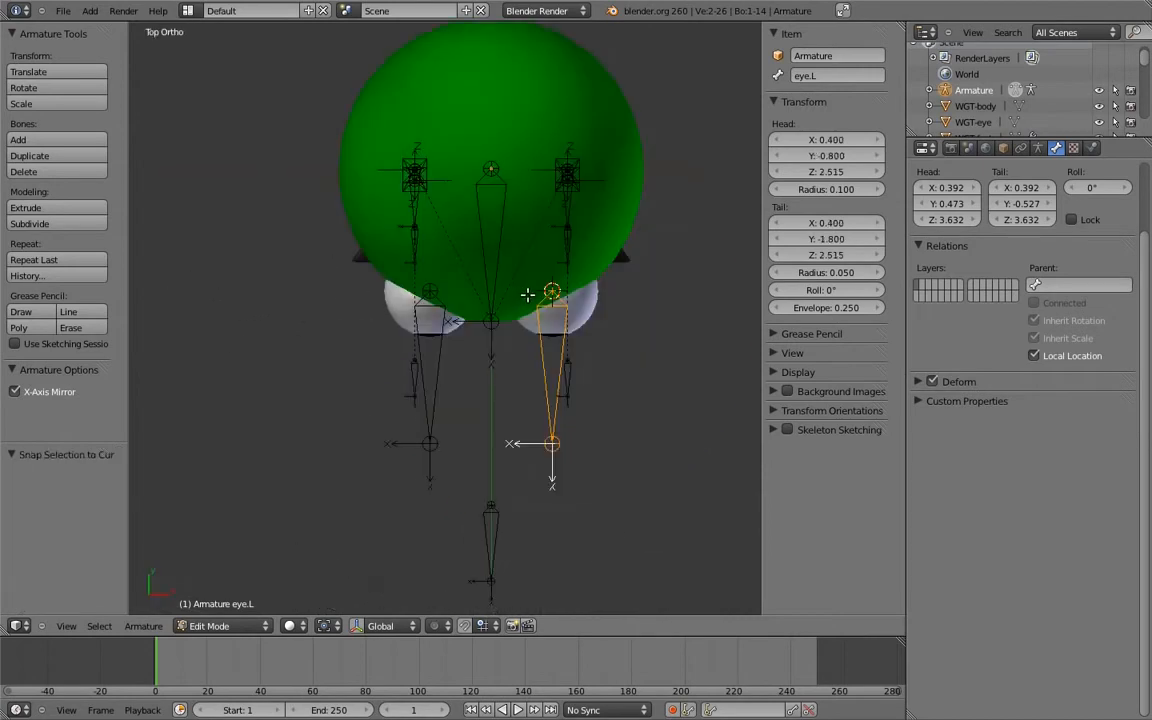
key(g)
key(y)
click(606, 382)
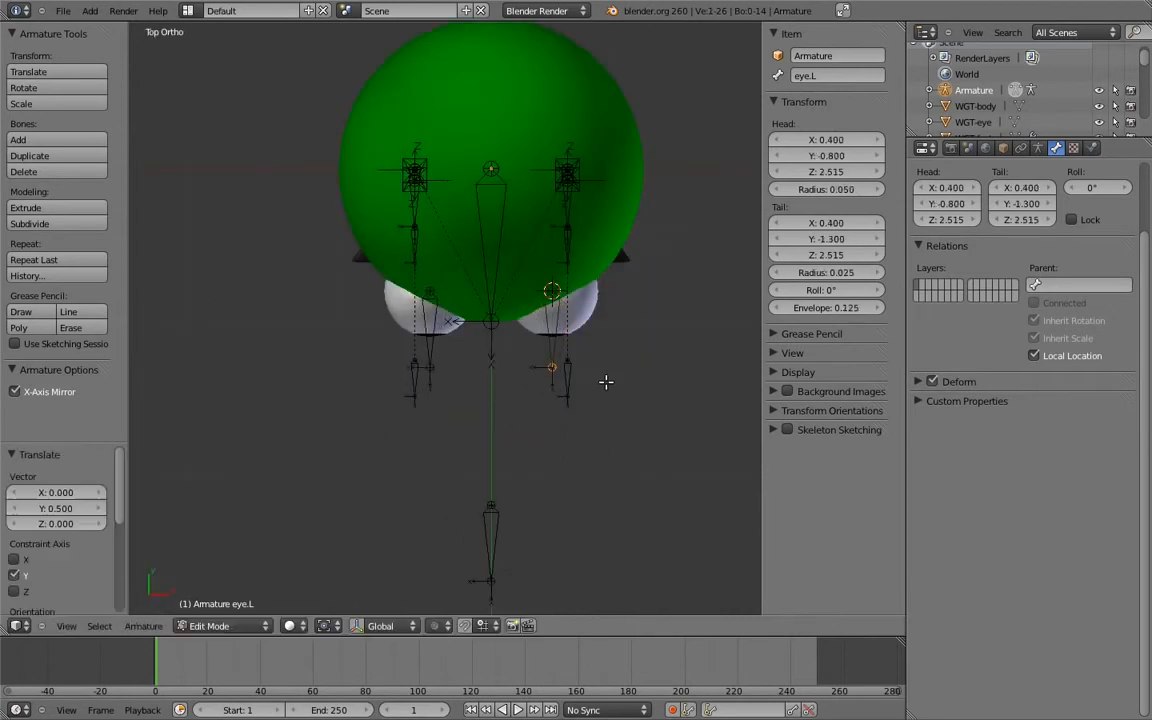
Step: Duplicate both eye bones beside the originals and shorten the duplicates to 0.3 along Y
right_click(552, 315)
shift+right_click(437, 320)
scroll(444, 320, up, 2)
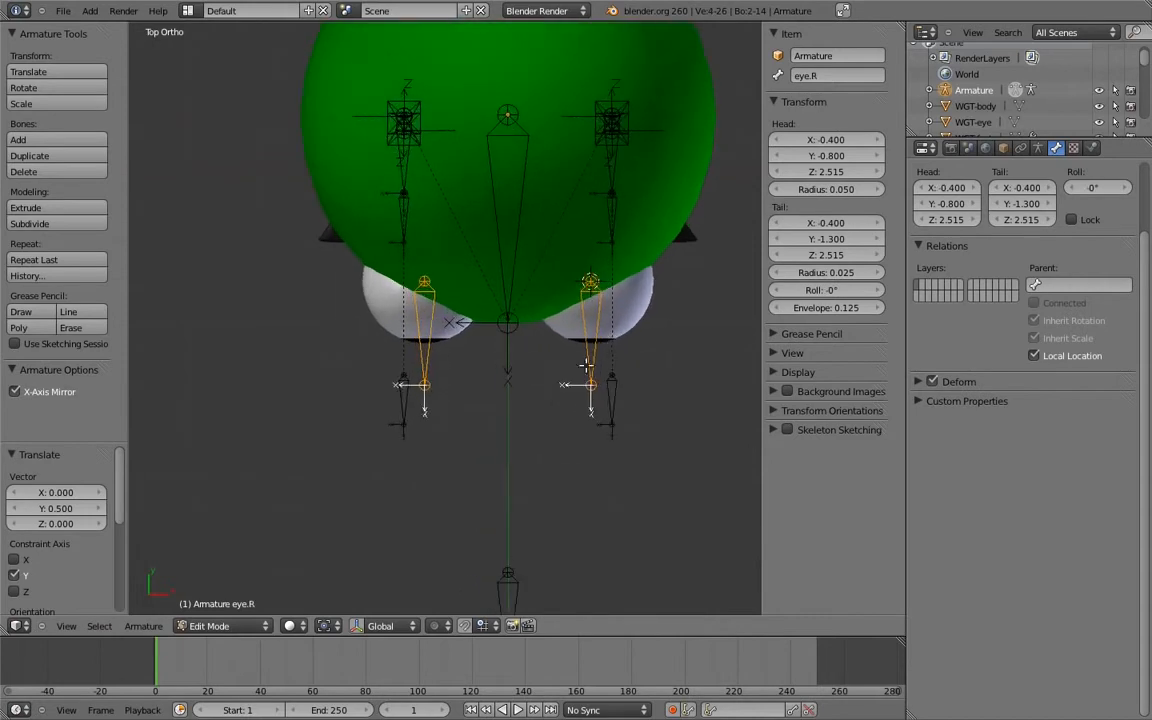
key(shift+d)
ctrl+click(639, 345)
right_click(637, 385)
key(g)
key(y)
ctrl+click(669, 368)
Step: Move the duplicated left eye bone -0.2 along X onto the original eye bone
right_click(633, 310)
key(g)
key(x)
ctrl+click(645, 322)
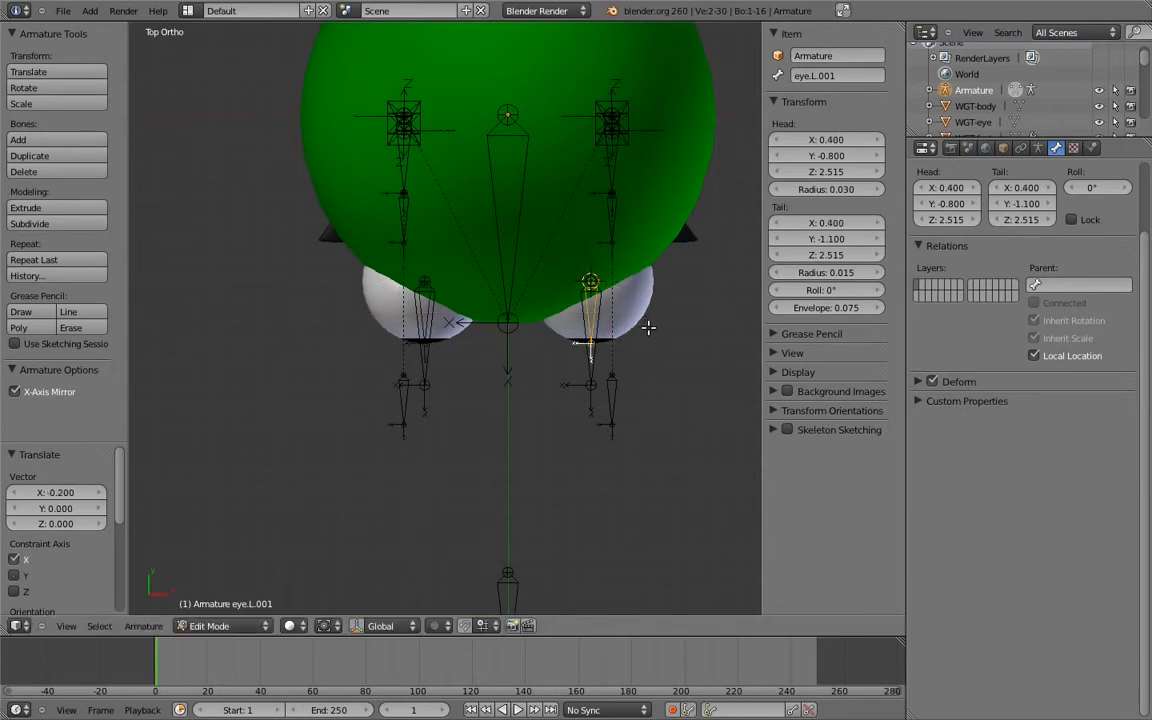
Step: Parent the eye.L bone to the shorter eye.L.001 bone with Keep Offset
scroll(641, 310, up, 3)
right_click(627, 323)
shift+right_click(622, 325)
key(ctrl+p)
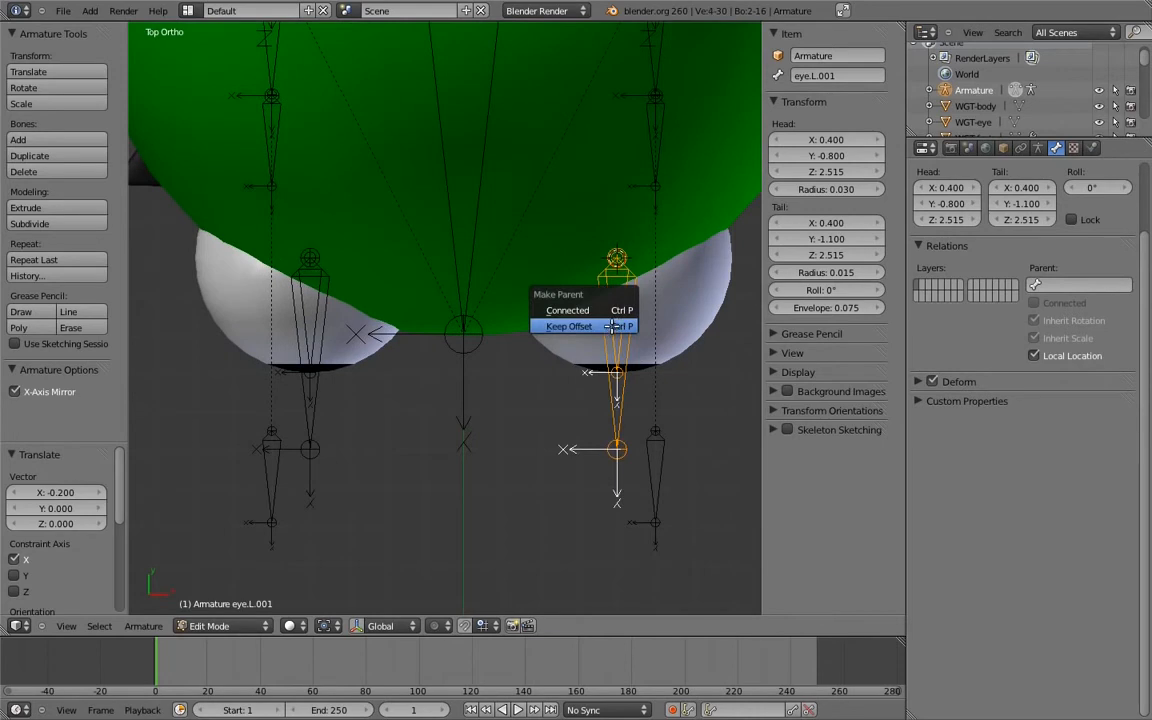
click(611, 327)
Step: Parent the eye.L.001 bone to the body bone with Keep Offset
right_click(621, 310)
shift+middle_drag(600, 372, 610, 436)
scroll(527, 244, down, 2)
middle_drag(527, 244, 503, 320)
right_click(478, 298)
key(ctrl+p)
click(475, 298)
Step: Turn off X-Axis Mirror and duplicate the eye.L.001 bone -0.4 along X onto the centre line
click(14, 391)
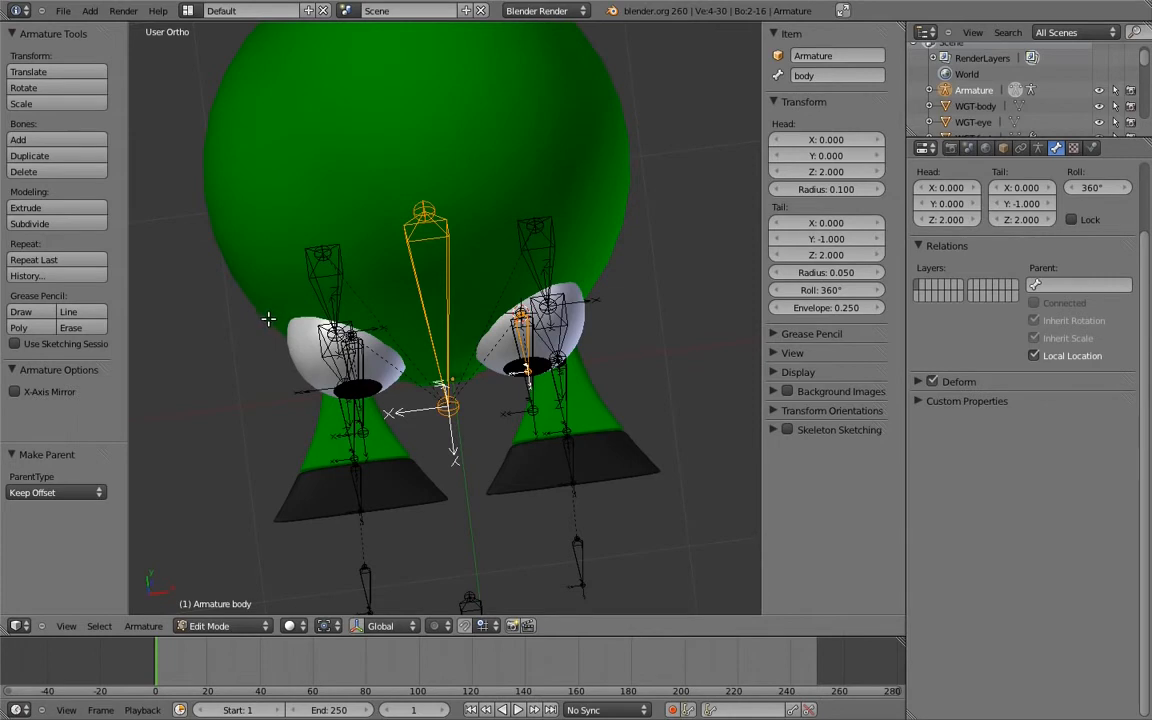
right_click(537, 326)
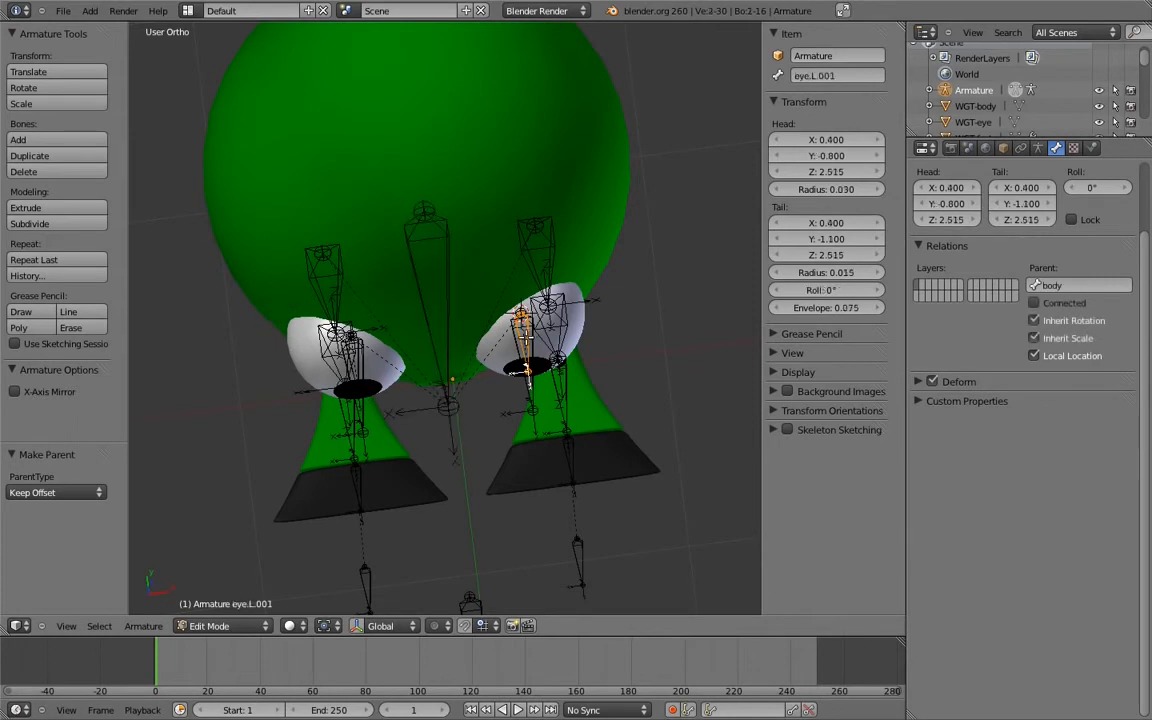
key(KP_7)
scroll(590, 312, up, 1)
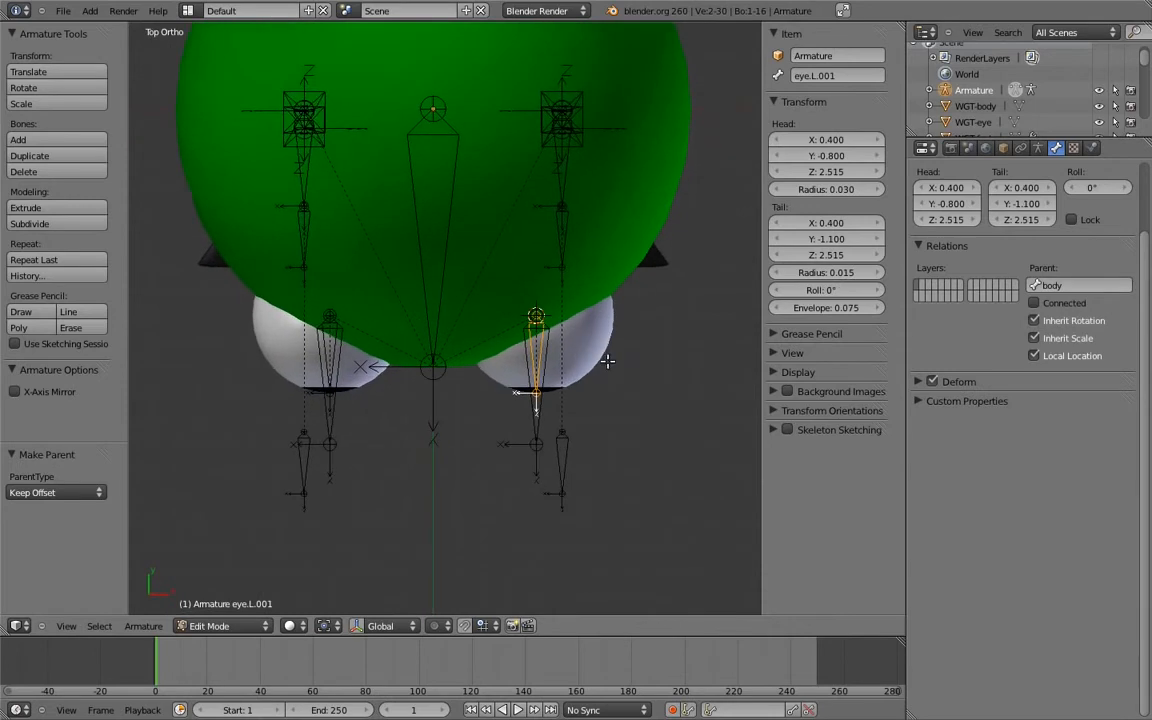
key(shift+d)
key(x)
ctrl+click(501, 376)
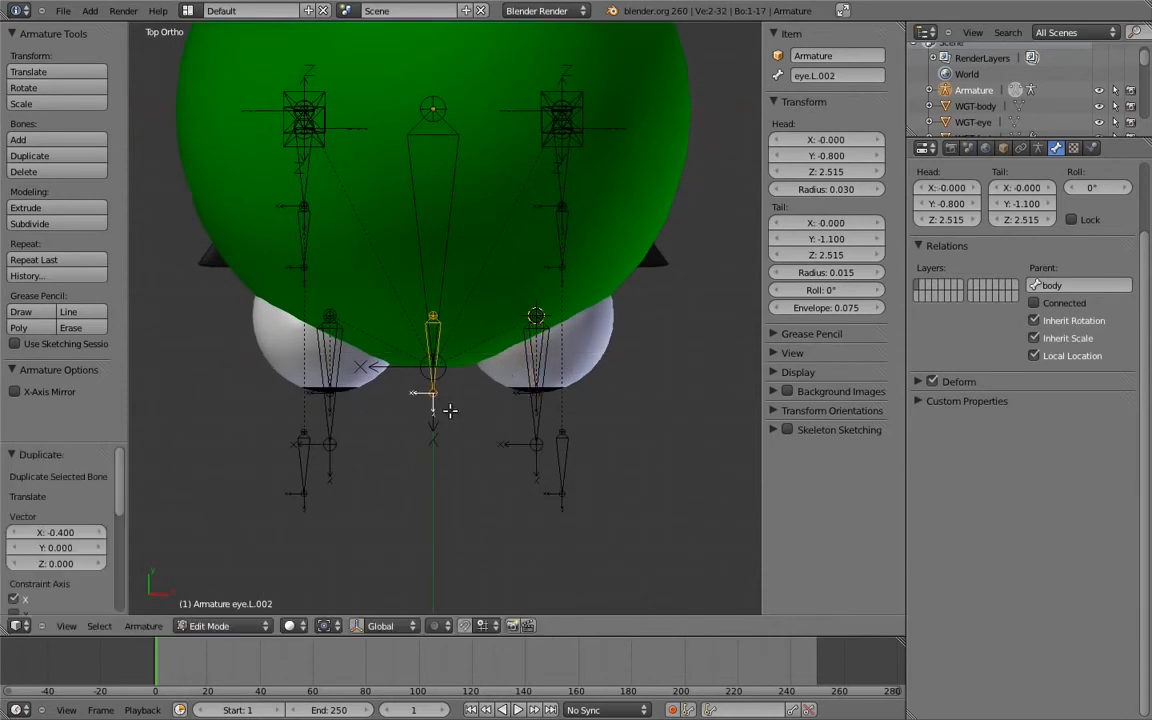
Step: Rename the duplicated bone between the eyes as minds_eye
middle_drag(404, 399, 345, 269)
middle_drag(591, 213, 510, 310)
scroll(573, 262, up, 2)
click(817, 78)
text(minds_eye)
key(Return)
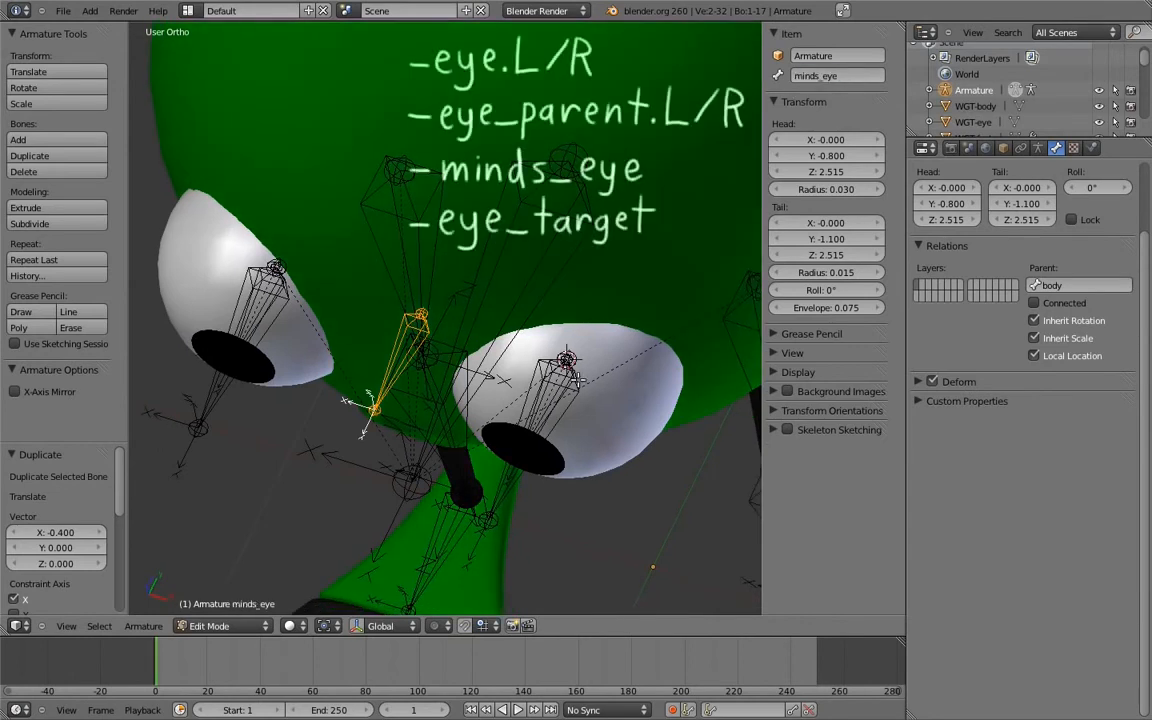
Step: Rename the short eye bones as eye_parent.L and eye_parent.R, and the bone in front of the character as eye_target
right_click(562, 390)
right_click(562, 390)
click(843, 77)
text(.L)
key(Return)
right_click(264, 249)
click(835, 77)
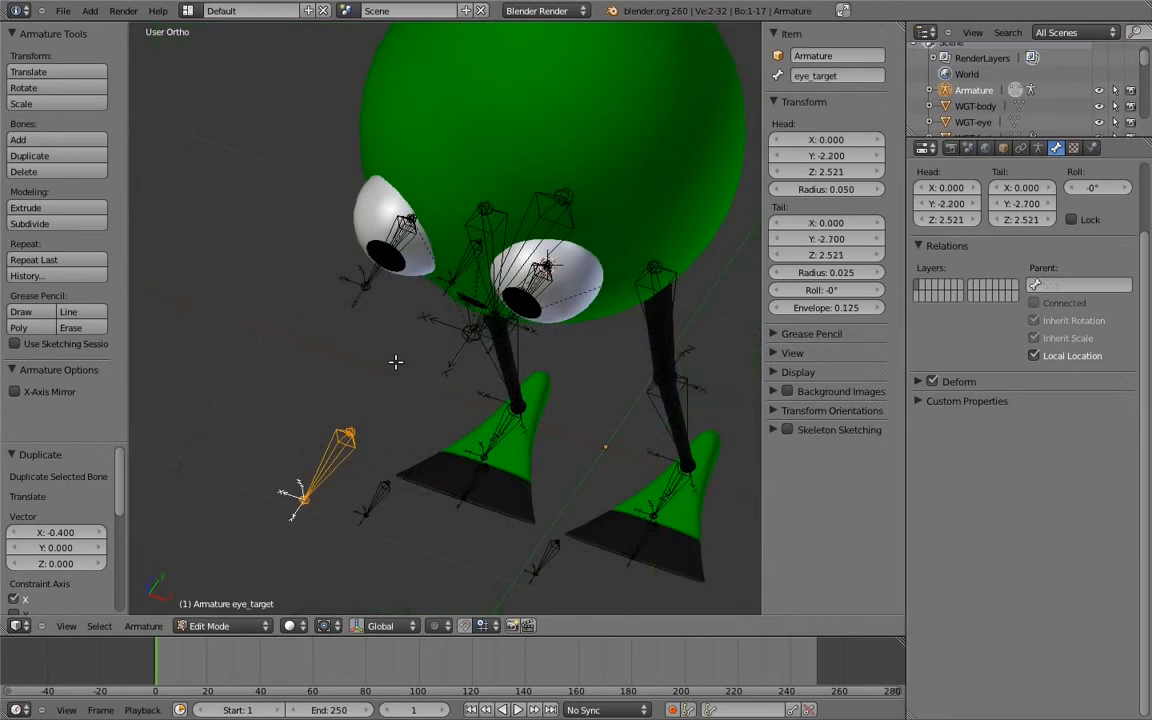
Step: In Pose Mode, add a Damped Track constraint to the minds_eye bone targeting eye_target
key(ctrl+Tab)
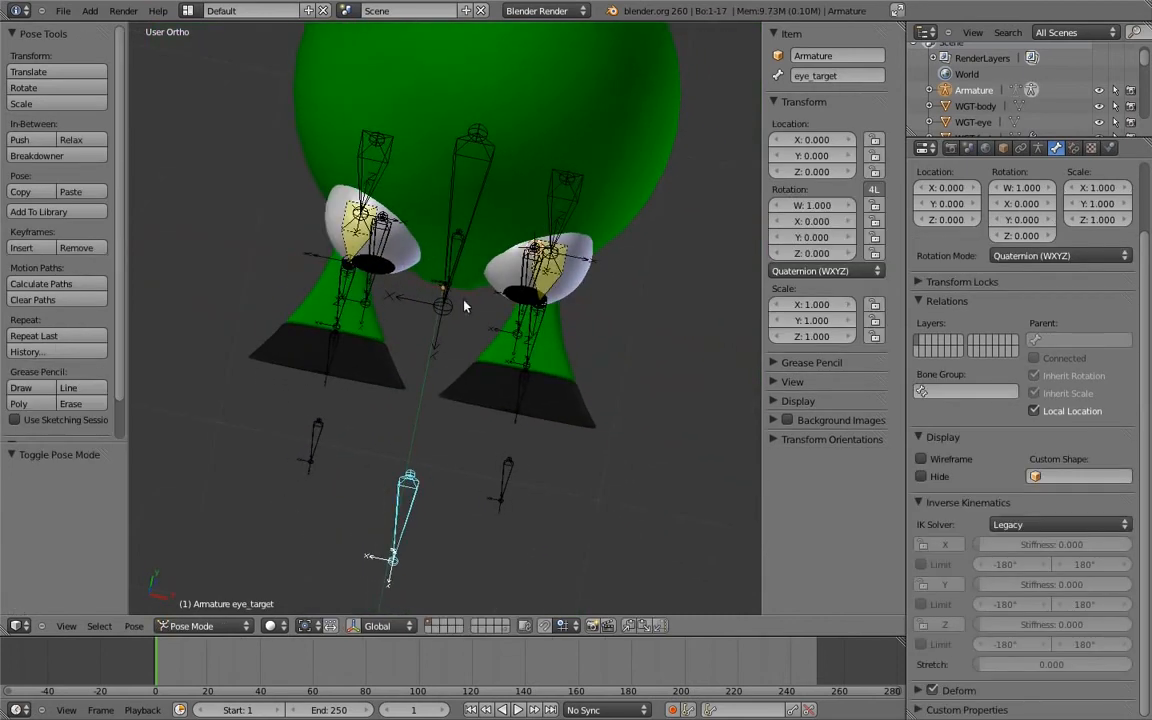
shift+right_click(460, 244)
key(shift+ctrl+c)
click(386, 225)
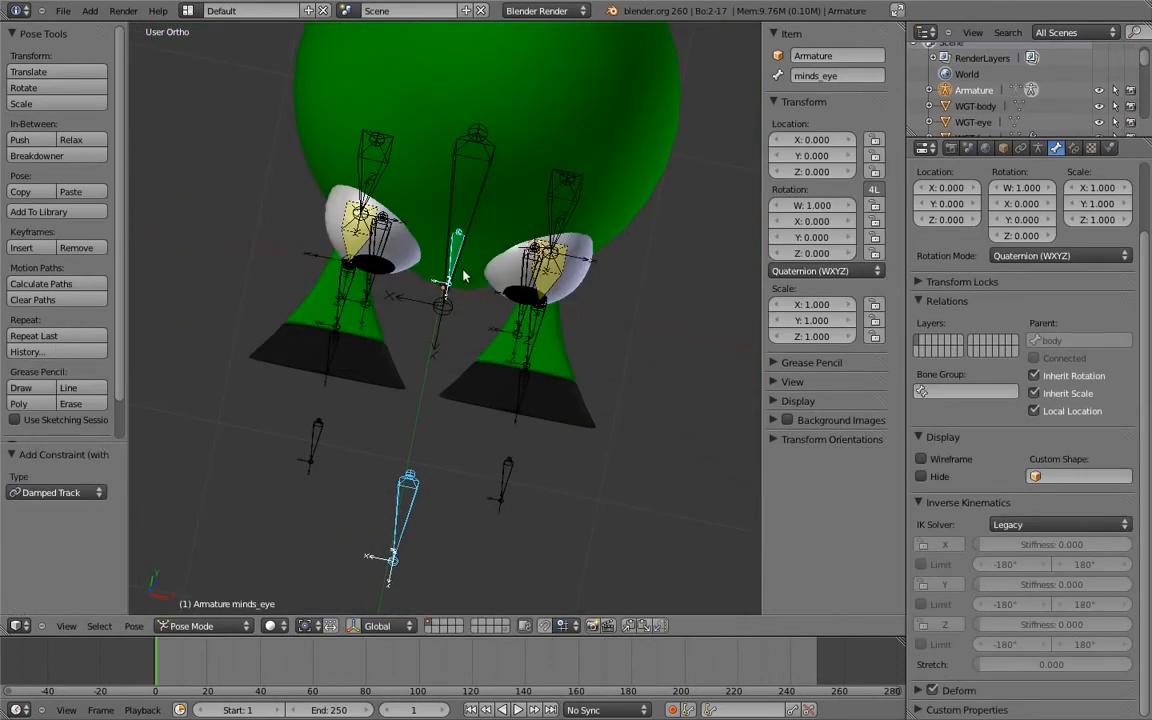
Step: Add a Copy Rotation constraint to the eye_parent.L bone targeting minds_eye
scroll(458, 352, up, 5)
middle_drag(458, 352, 423, 248)
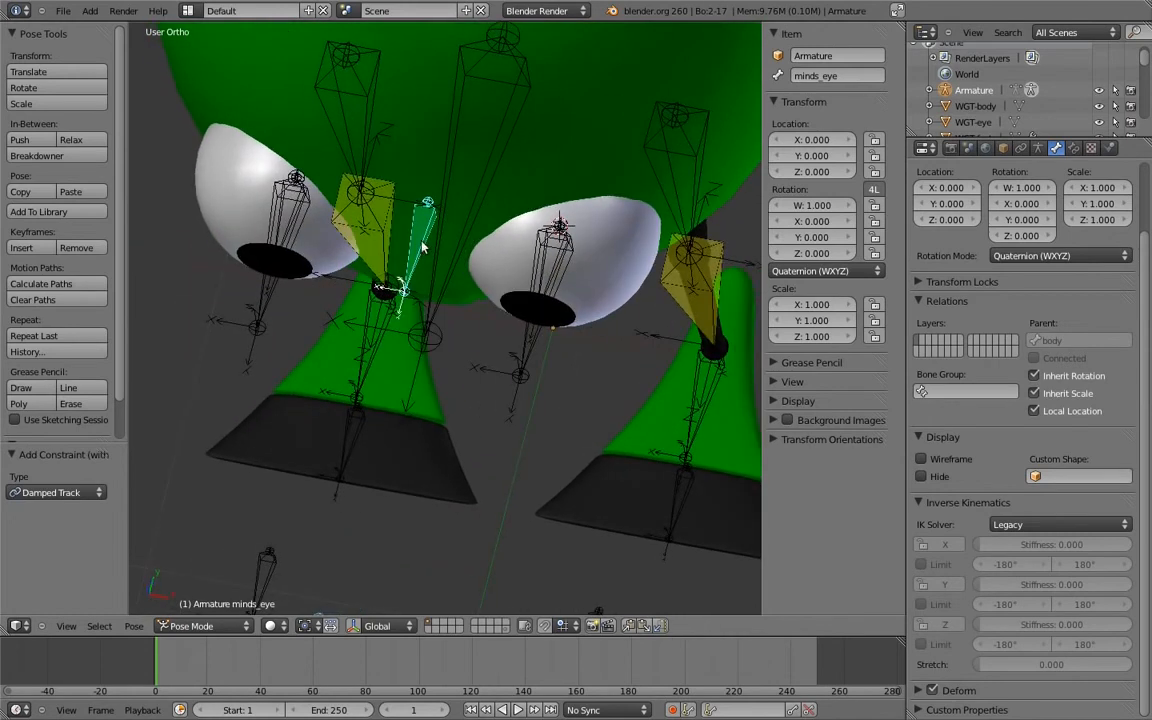
shift+right_click(555, 265)
key(shift+ctrl+c)
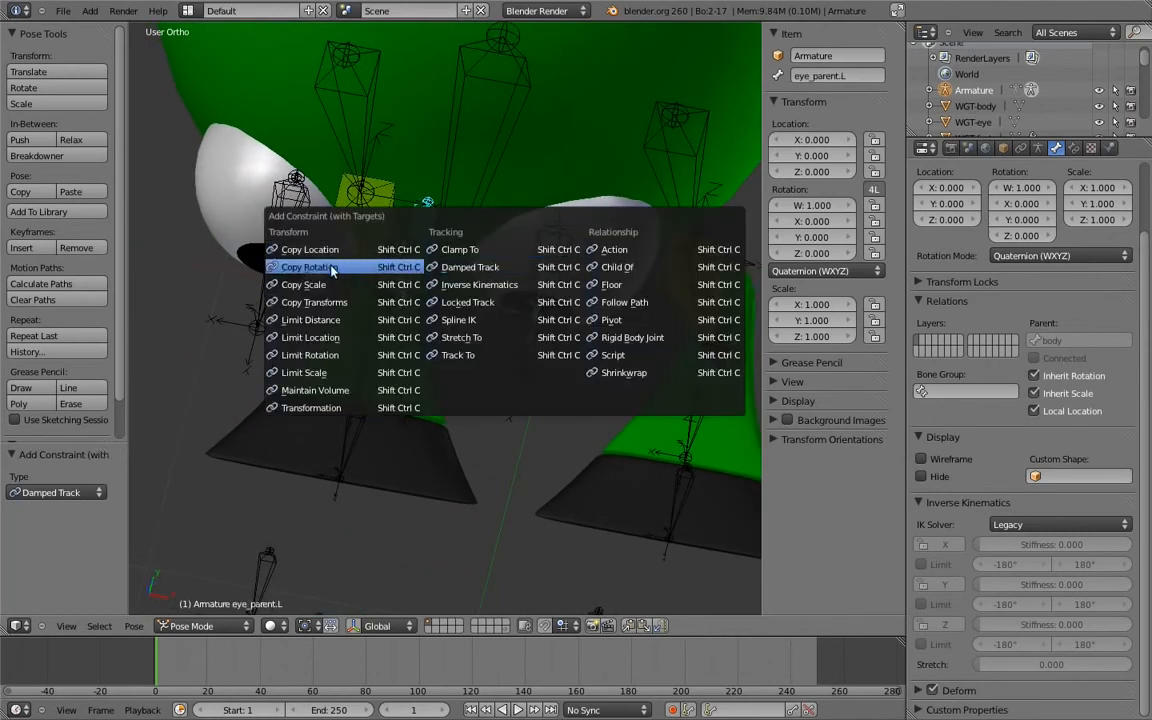
click(304, 242)
Step: Add a Copy Rotation constraint to the eye_parent.R bone targeting minds_eye
right_click(428, 240)
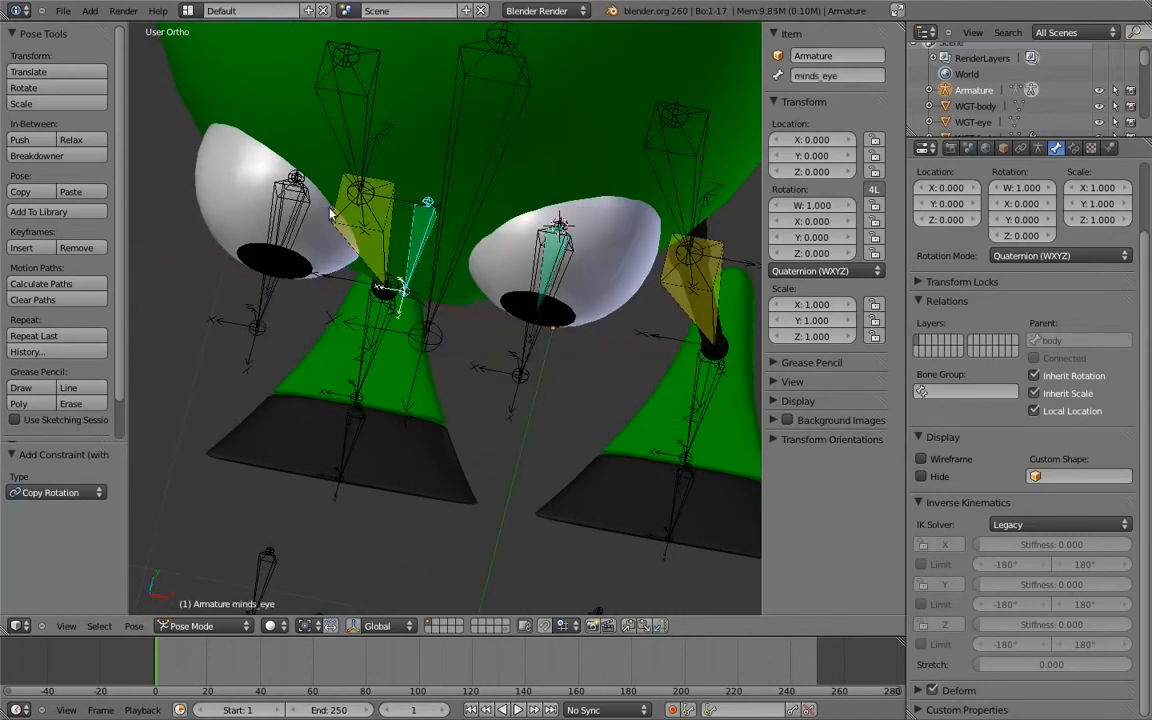
shift+right_click(283, 225)
key(shift+ctrl+c)
click(278, 220)
middle_drag(370, 310, 314, 332)
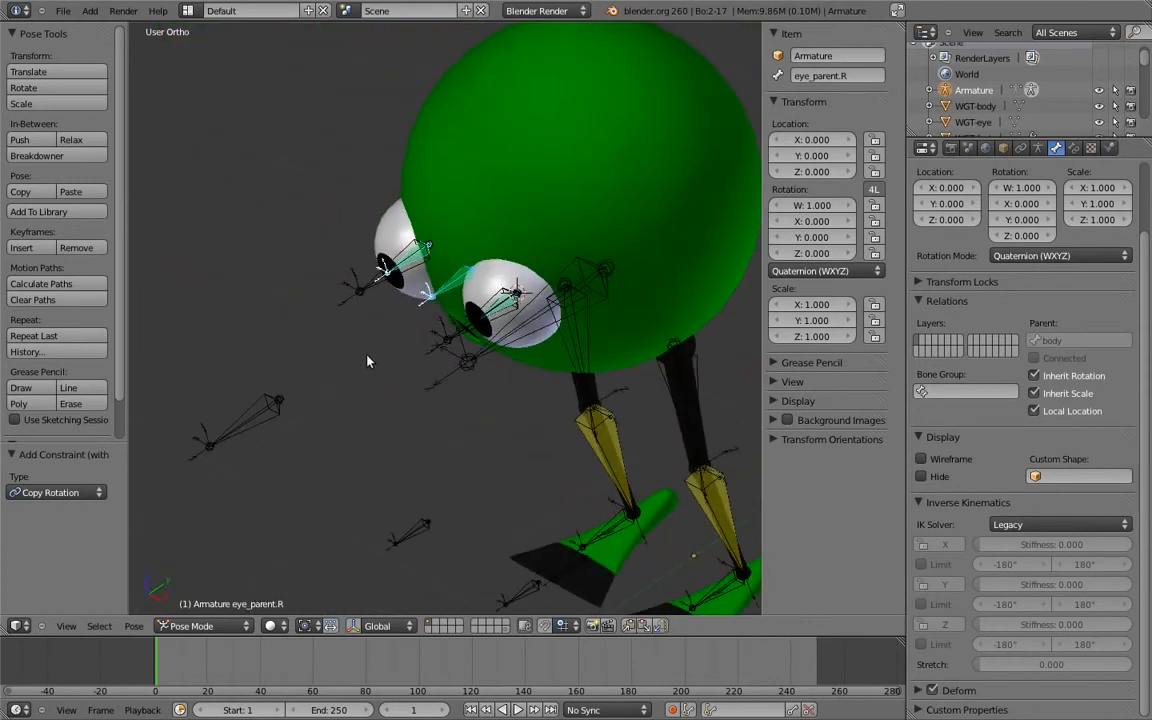
Step: Lock the X, Y and Z location of the eye.L and eye.R bones
right_click(507, 288)
drag(874, 140, 874, 171)
right_click(404, 249)
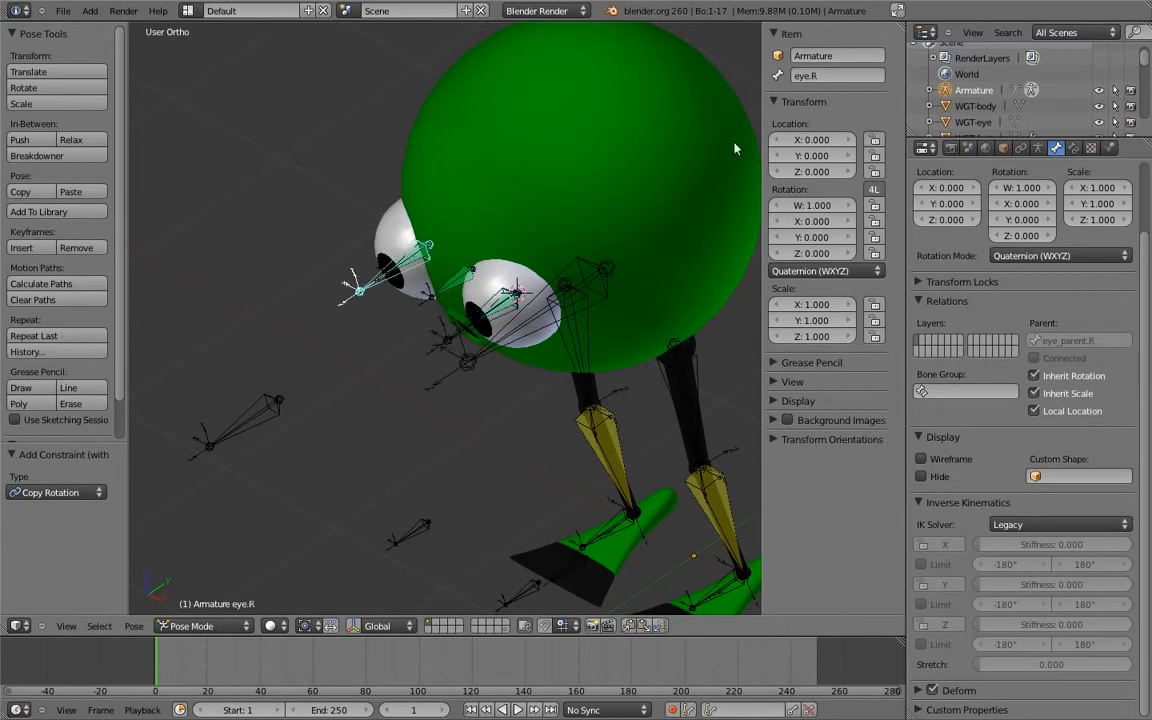
Step: Try moving the body bone in side view to test how the eye and leg bones follow
key(KP_3)
scroll(560, 190, down, 3)
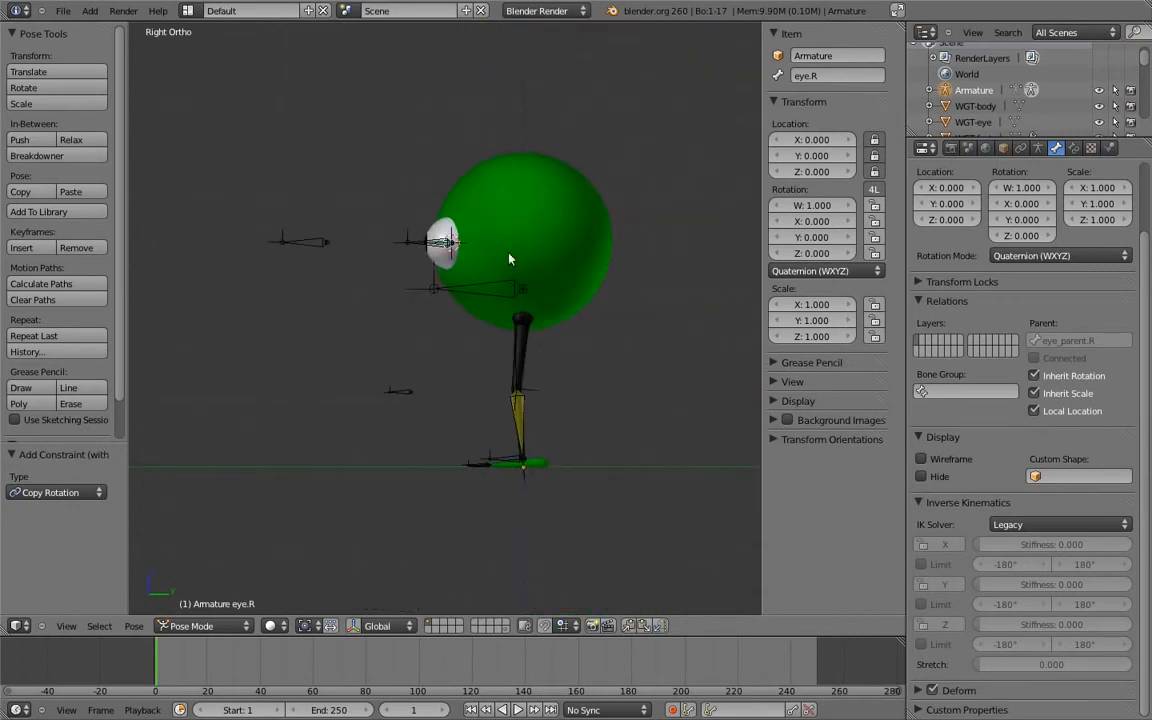
right_click(483, 290)
key(g)
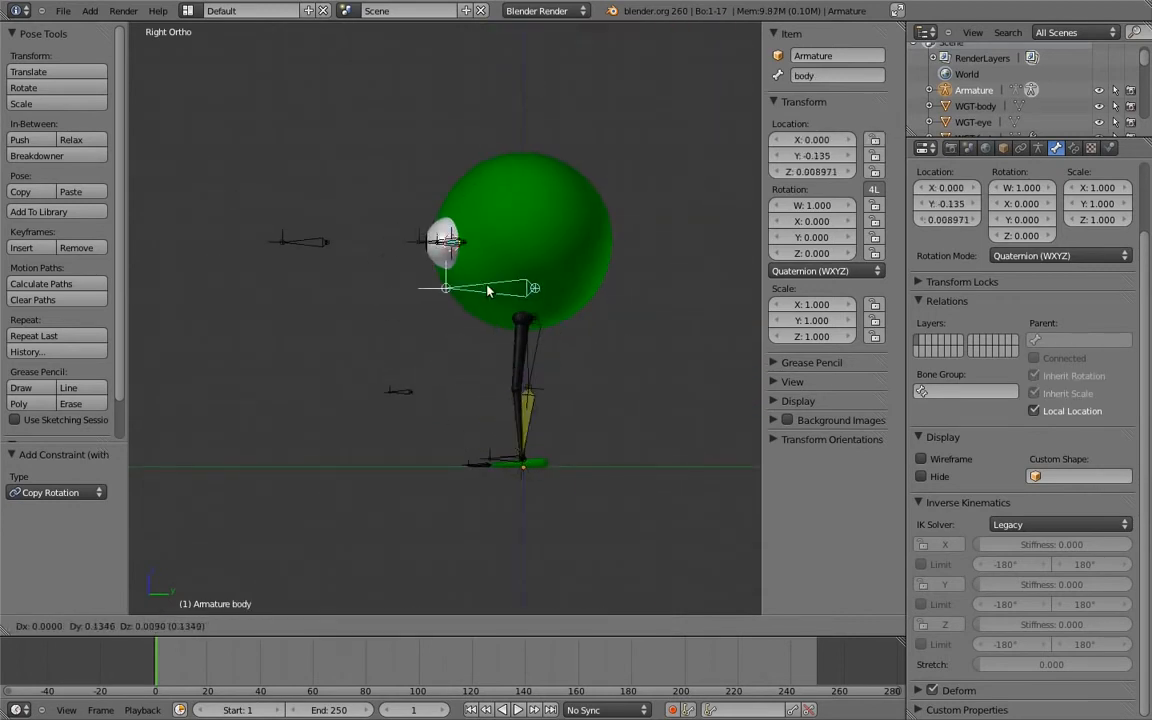
right_click(478, 315)
Step: Parent the toe.L mesh to the toe.L bone using the Bone parent type
middle_drag(448, 370, 506, 342)
scroll(512, 384, up, 6)
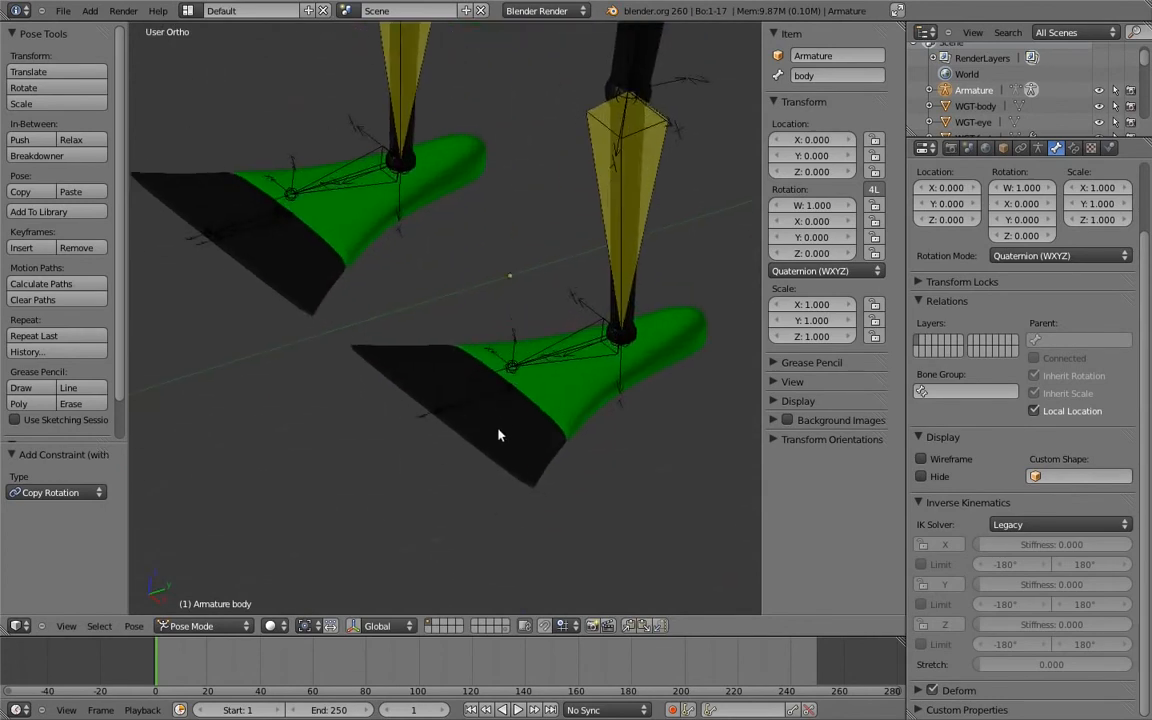
right_click(488, 428)
shift+right_click(472, 398)
key(ctrl+p)
click(471, 398)
Step: Parent the toe.R mesh to the toe.R bone using the Bone parent type
shift+middle_drag(344, 283, 330, 357)
key(ctrl+Tab)
right_click(340, 312)
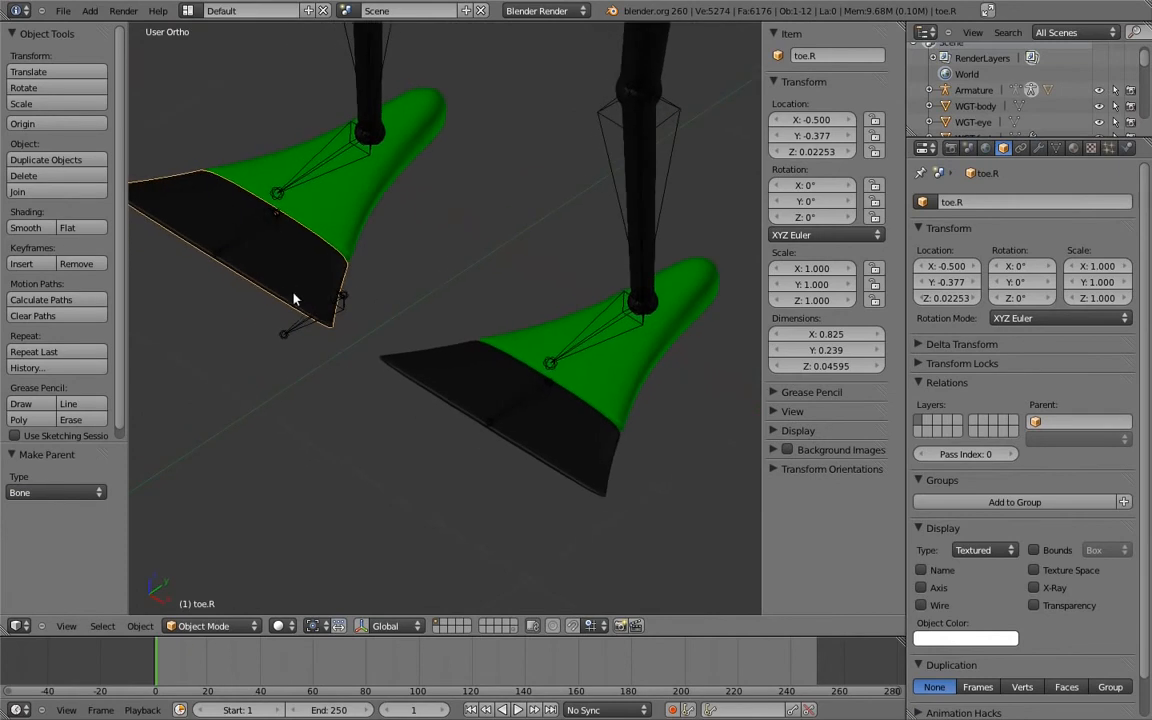
shift+right_click(252, 236)
key(ctrl+p)
click(250, 238)
Step: Parent the foot.R mesh to the foot.R bone using the Bone parent type
shift+middle_drag(431, 228, 408, 268)
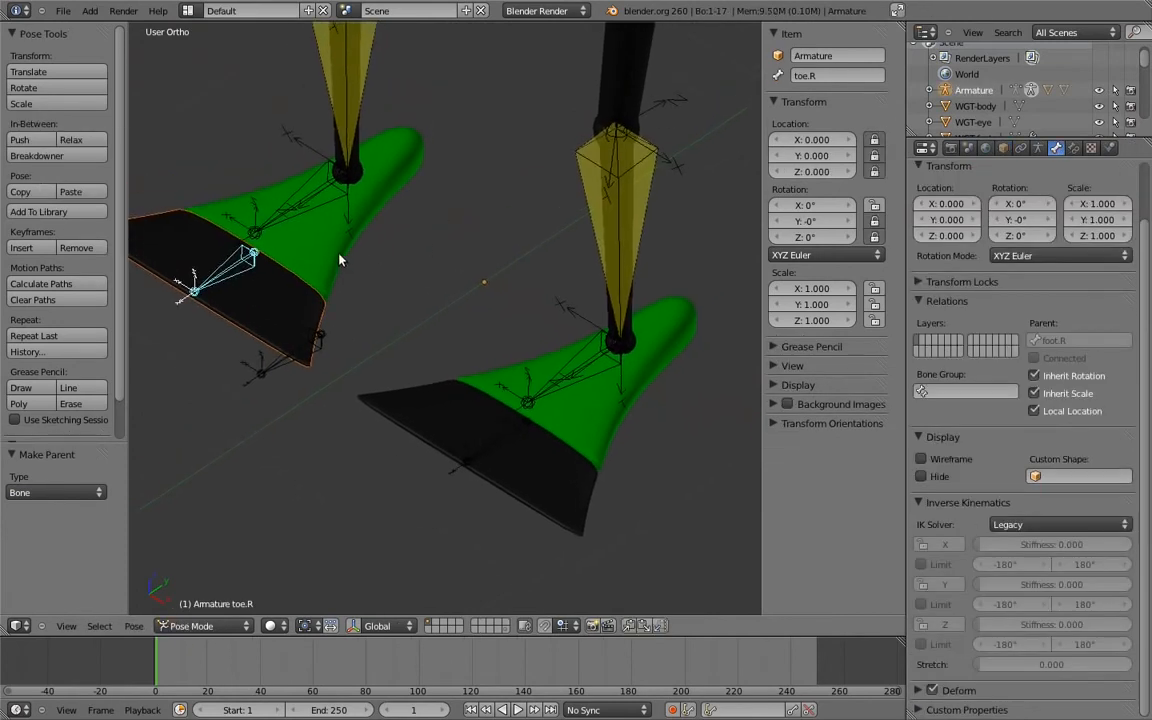
right_click(288, 211)
shift+right_click(288, 216)
key(ctrl+p)
click(288, 213)
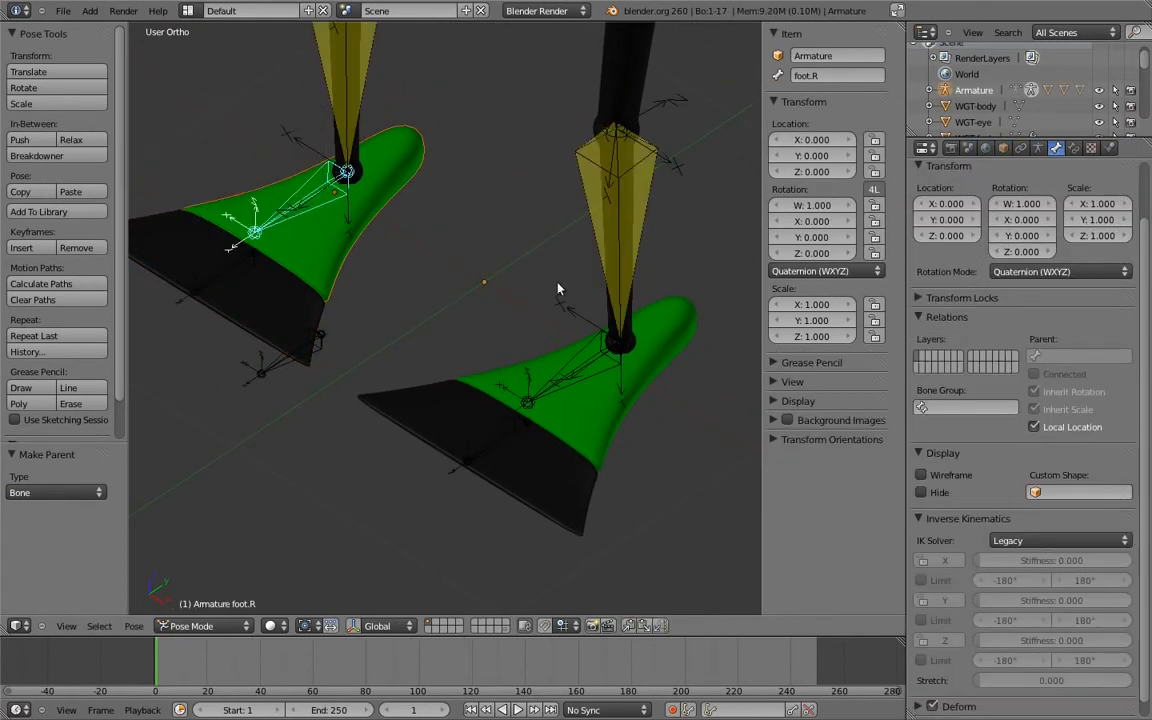
Step: Parent the foot.L mesh to the foot.L bone using the Bone parent type
middle_drag(492, 266, 543, 337)
key(ctrl+Tab)
right_click(586, 362)
shift+right_click(463, 403)
key(ctrl+p)
click(463, 403)
Step: Parent the shin.L mesh to the shin.L bone using the Bone parent type
middle_drag(463, 403, 487, 350)
right_click(484, 309)
ctrl+middle_drag(488, 411, 482, 370)
key(ctrl+Tab)
right_click(500, 364)
shift+right_click(504, 257)
key(ctrl+p)
click(508, 246)
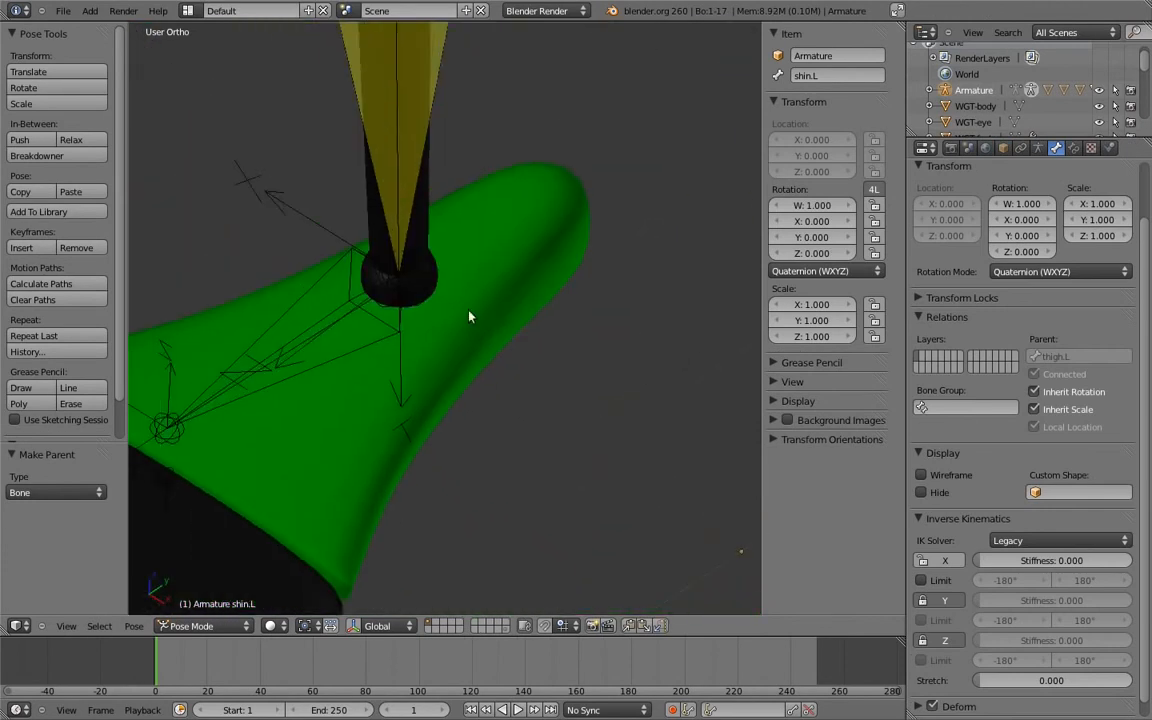
Step: Parent the shin.R mesh to the shin.R bone using the Bone parent type
key(ctrl+Tab)
right_click(431, 190)
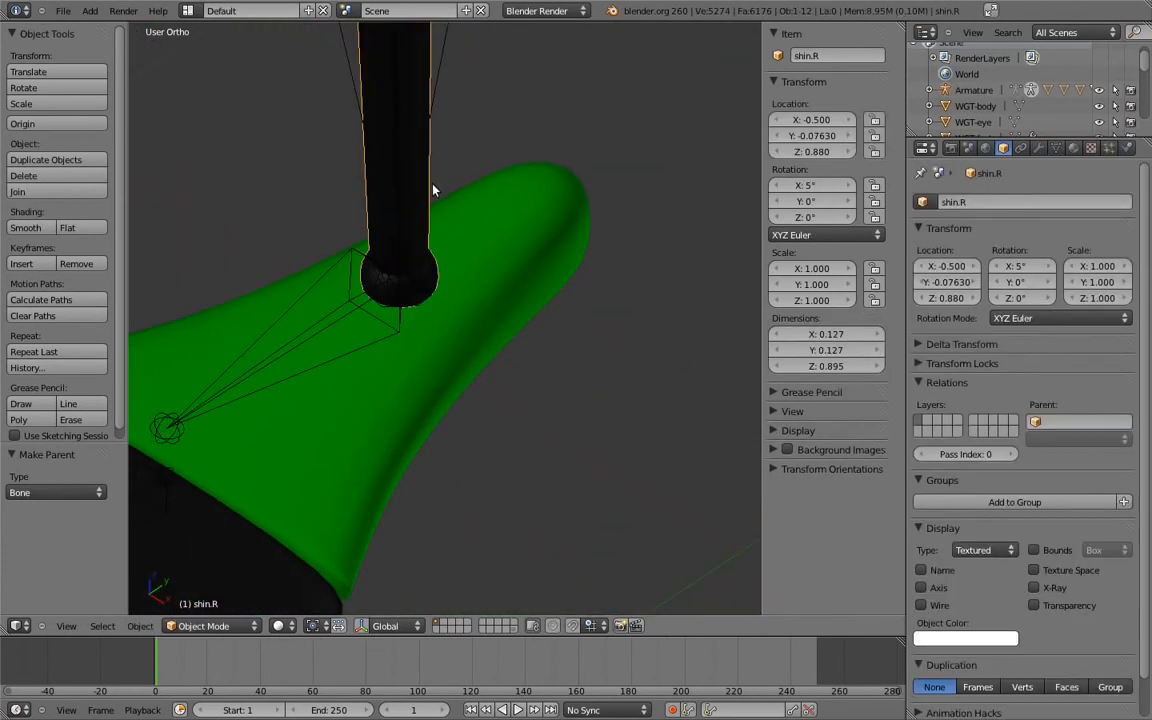
shift+right_click(441, 90)
key(ctrl+p)
click(431, 122)
Step: Parent the thigh.L mesh to the thigh.L bone using the Bone parent type
ctrl+middle_drag(475, 124, 545, 173)
scroll(545, 179, down, 4)
scroll(568, 407, up, 3)
key(ctrl+Tab)
right_click(548, 385)
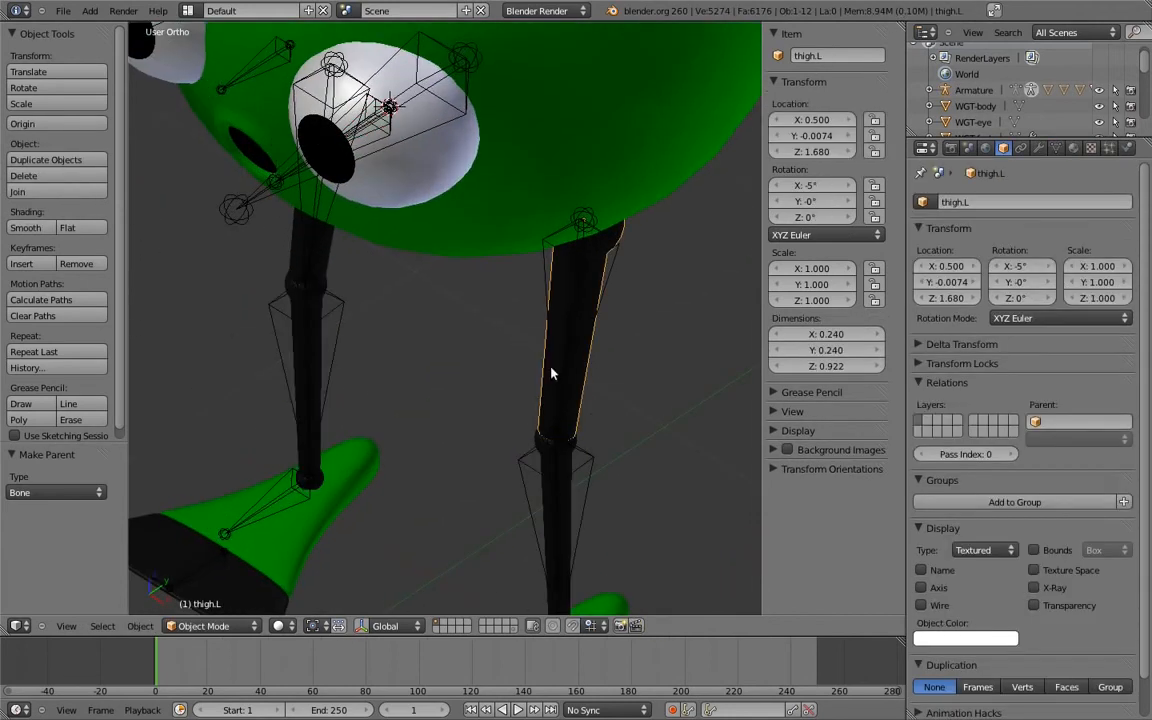
shift+right_click(553, 370)
key(ctrl+p)
click(540, 510)
Step: Parent the thigh.R mesh to the thigh.R bone using the Bone parent type
right_click(301, 247)
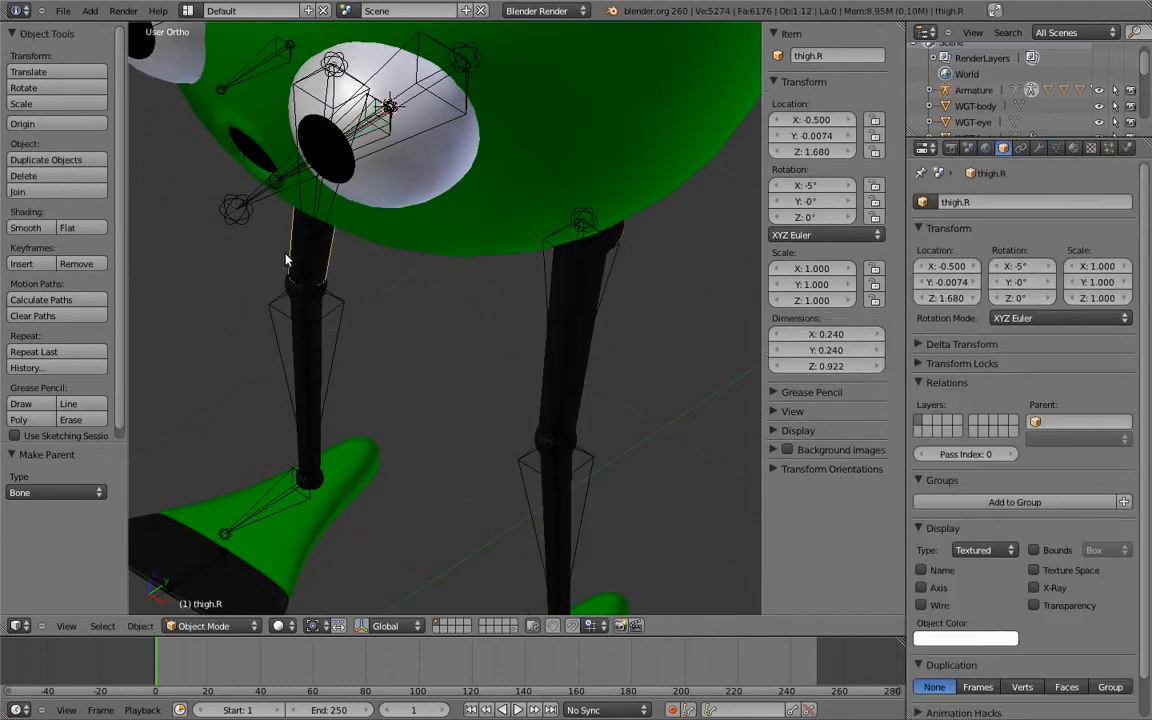
shift+right_click(301, 247)
key(ctrl+p)
click(302, 248)
Step: Parent the eye.L mesh to the eye.L bone using the Bone parent type
scroll(410, 180, down, 5)
right_click(439, 348)
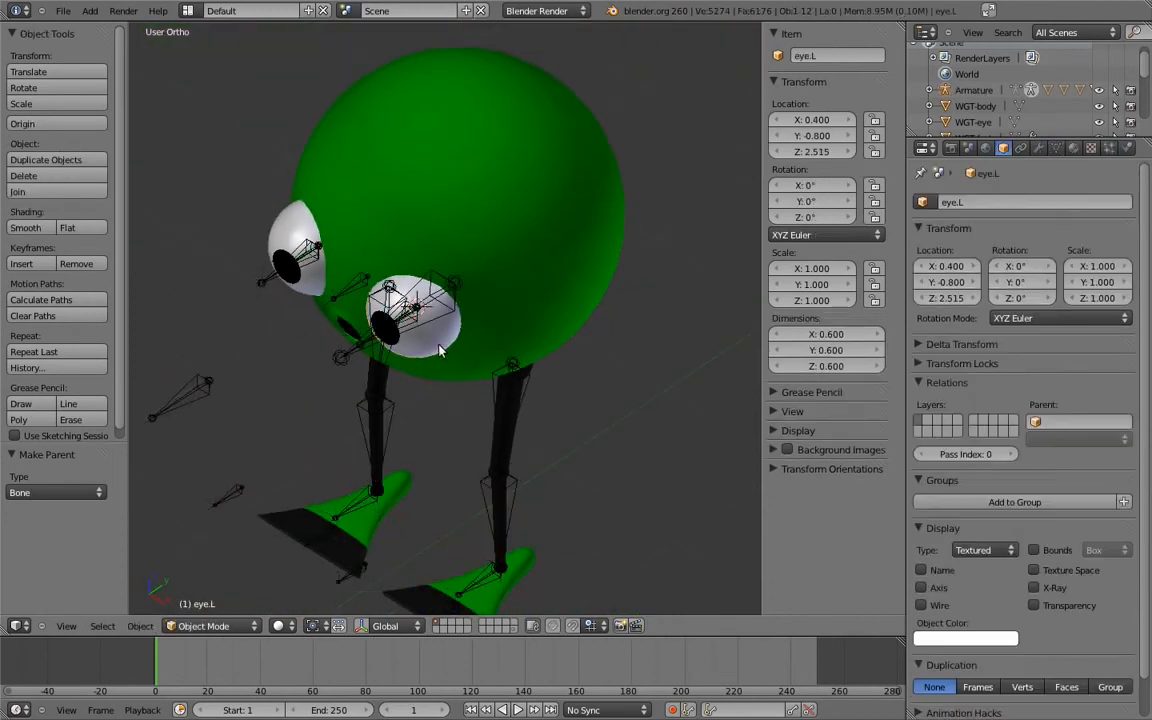
ctrl+middle_drag(417, 303, 434, 458)
shift+right_click(356, 337)
middle_drag(331, 396, 384, 412)
key(ctrl+p)
click(384, 412)
Step: Parent the eye.R mesh to the eye.R bone using the Bone parent type
middle_drag(267, 284, 226, 218)
right_click(198, 230)
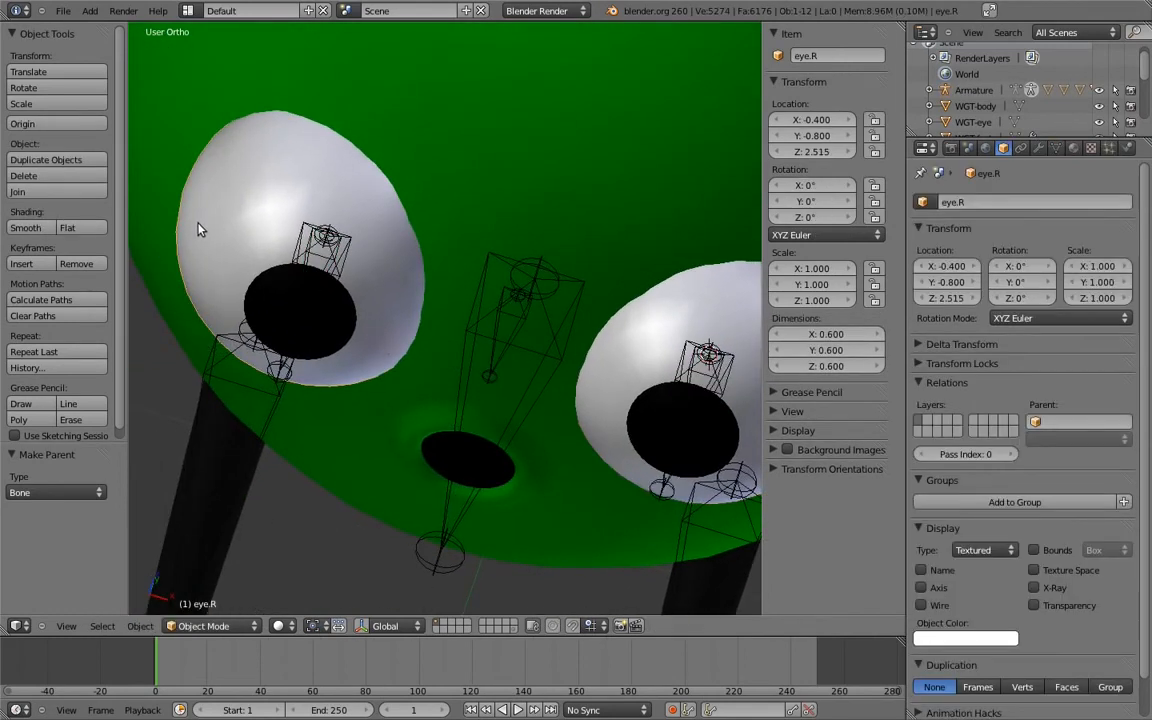
shift+right_click(350, 251)
key(ctrl+p)
click(350, 250)
Step: Parent the green ball mesh to the body bone using the Bone parent type
middle_drag(549, 178, 545, 224)
right_click(558, 206)
ctrl+middle_drag(412, 288, 448, 322)
shift+right_click(432, 356)
middle_drag(448, 322, 393, 224)
key(ctrl+p)
click(531, 338)
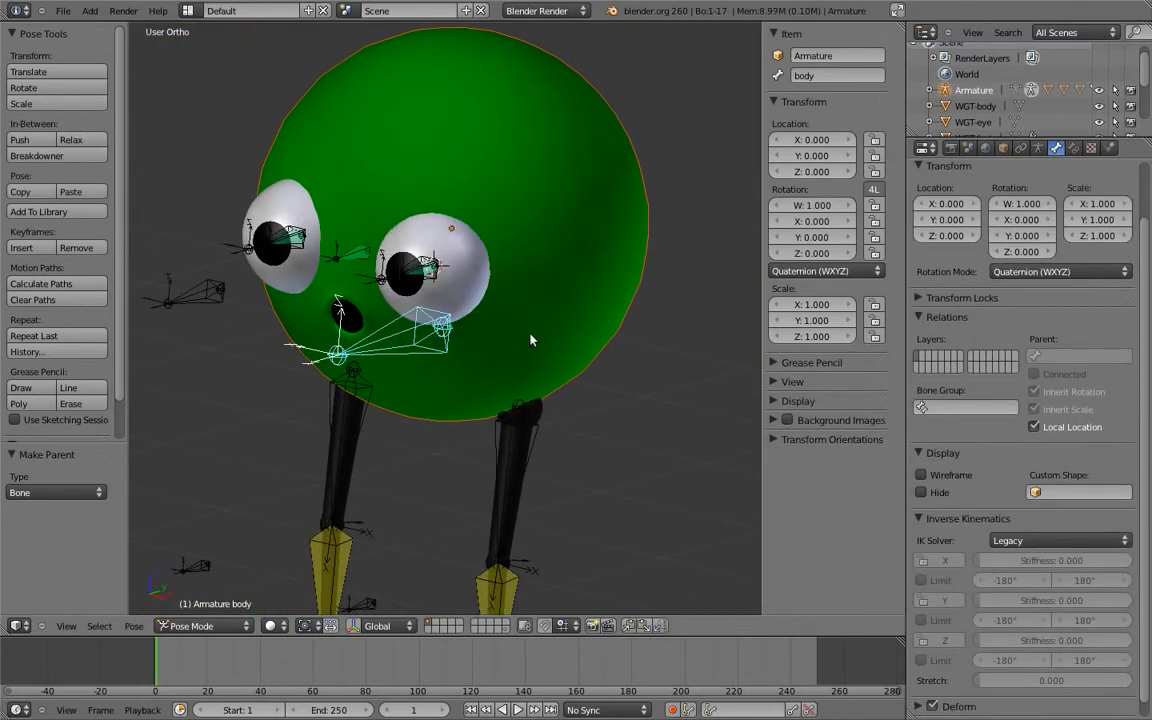
Step: Try lowering the body bone to test that the parented meshes follow and the legs bend
scroll(522, 366, down, 3)
key(g)
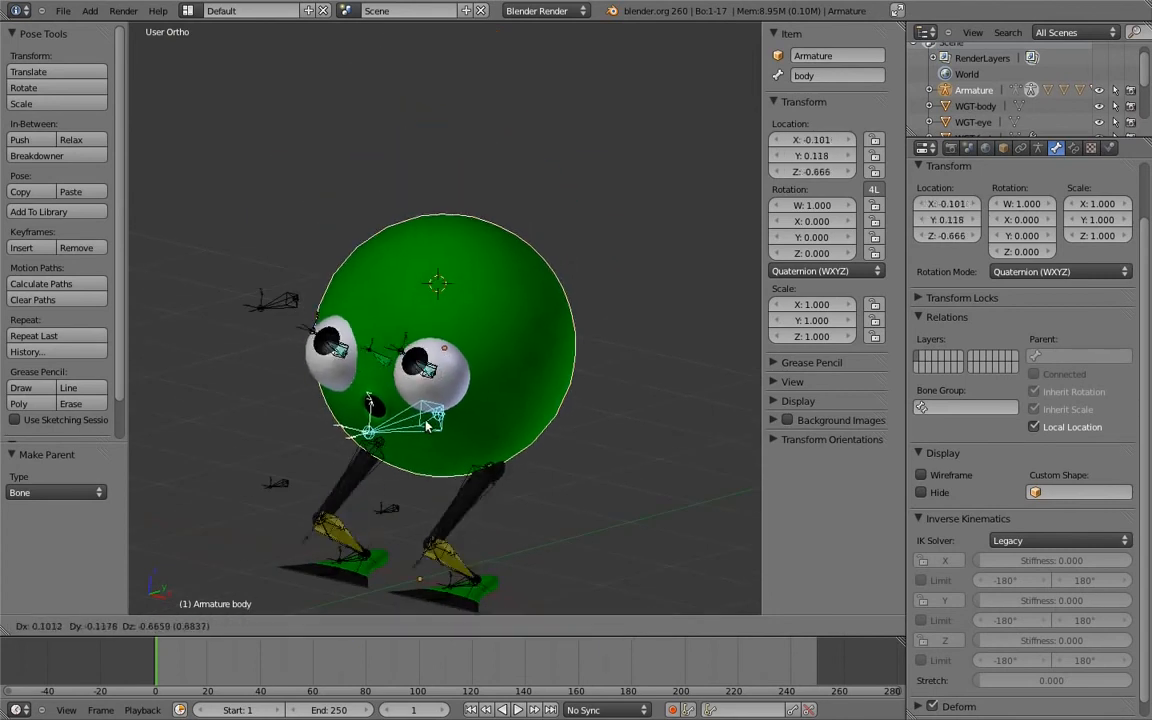
right_click(396, 365)
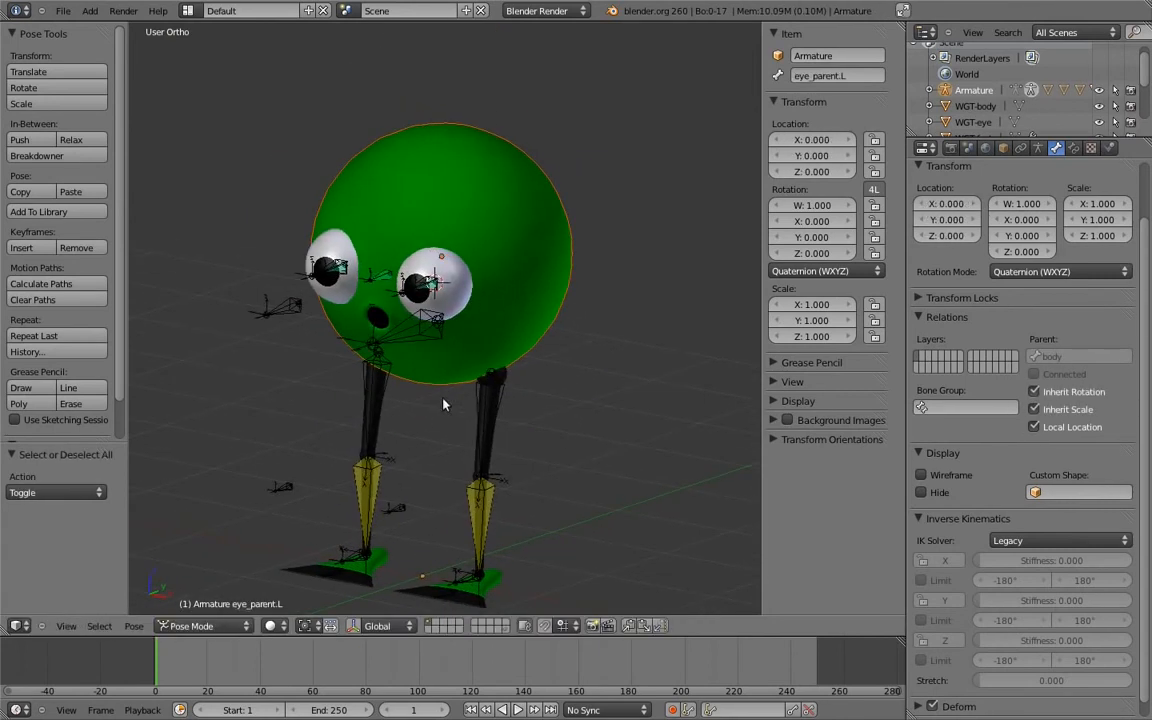
Step: Inspect the widget shape objects on the last scene layer and return to layer 1
click(503, 631)
shift+middle_drag(518, 376, 482, 234)
middle_drag(482, 234, 556, 343)
key(1)
Step: Assign WGT-body as the custom shape of the body bone
shift+middle_drag(470, 286, 465, 338)
ctrl+middle_drag(465, 338, 460, 400)
right_click(443, 323)
middle_drag(446, 301, 480, 290)
click(1067, 492)
text(wg)
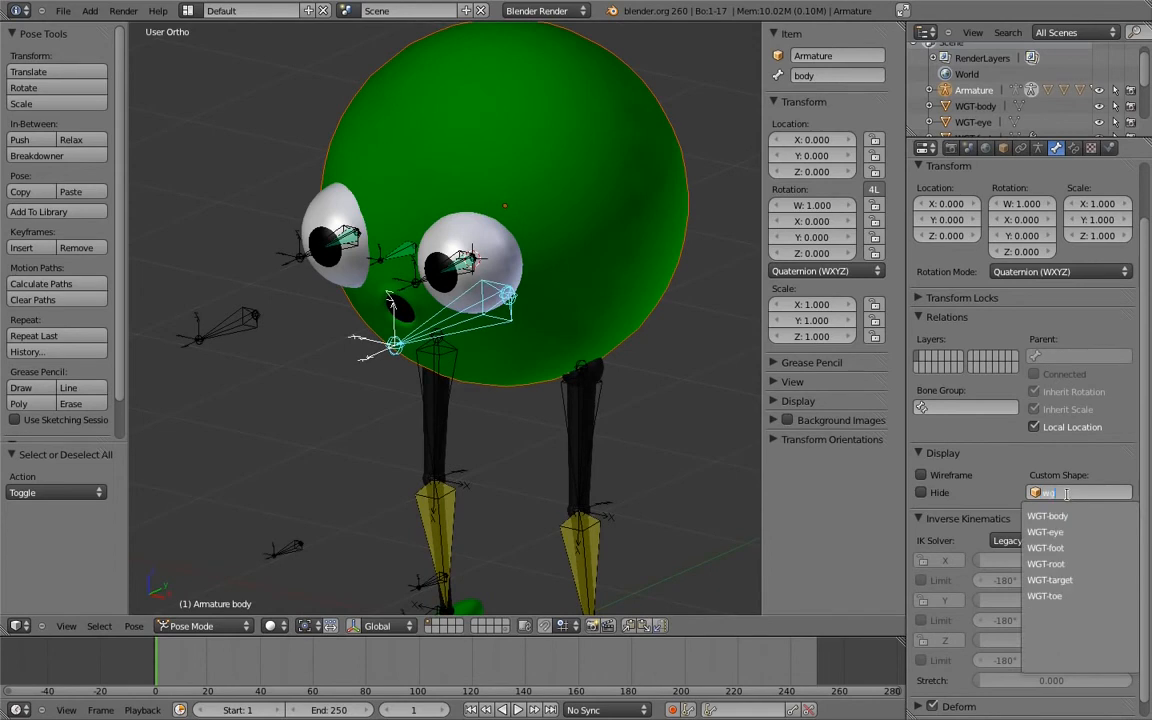
click(1063, 518)
Step: Assign WGT-eye as the custom shape of the eye.L and eye.R bones
ctrl+middle_drag(604, 386, 598, 291)
right_click(446, 243)
ctrl+middle_drag(476, 228, 518, 292)
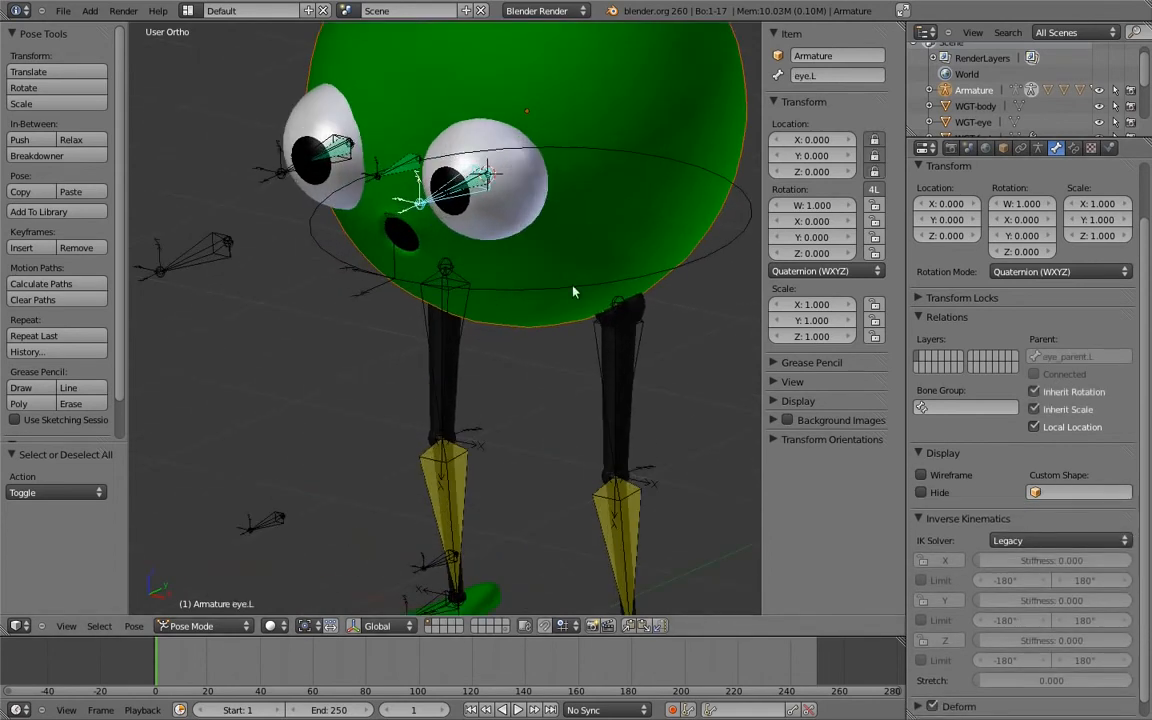
click(1065, 492)
text(wg)
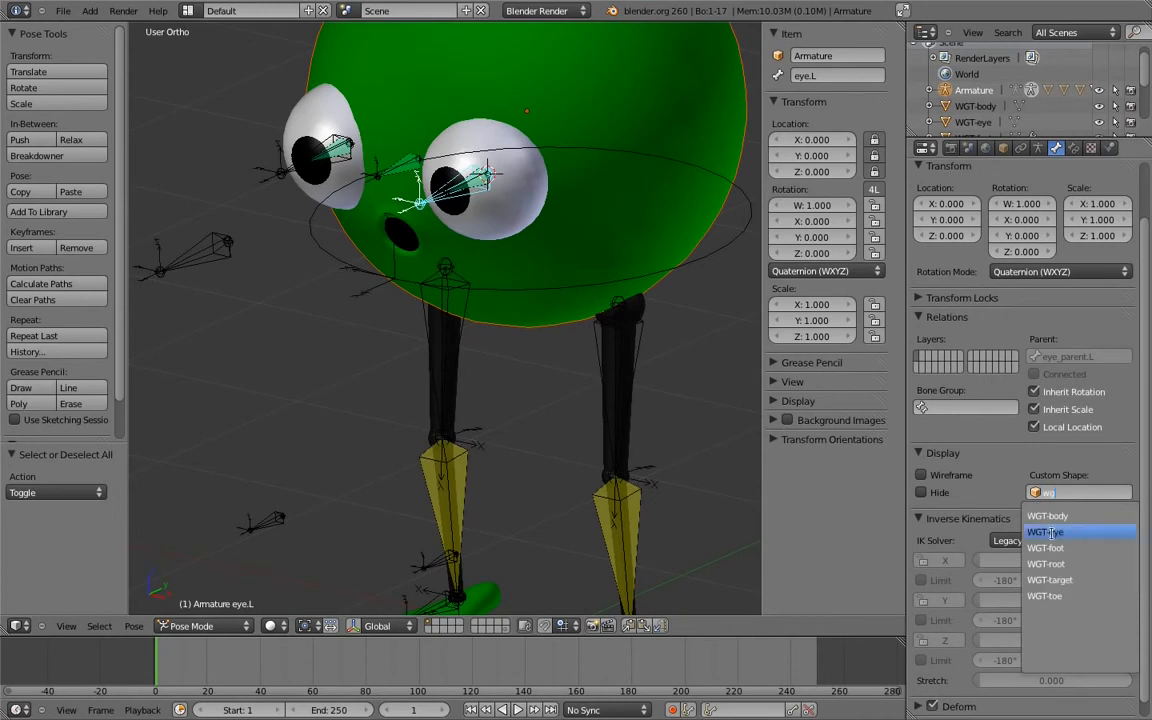
click(1064, 533)
shift+middle_drag(455, 314, 500, 257)
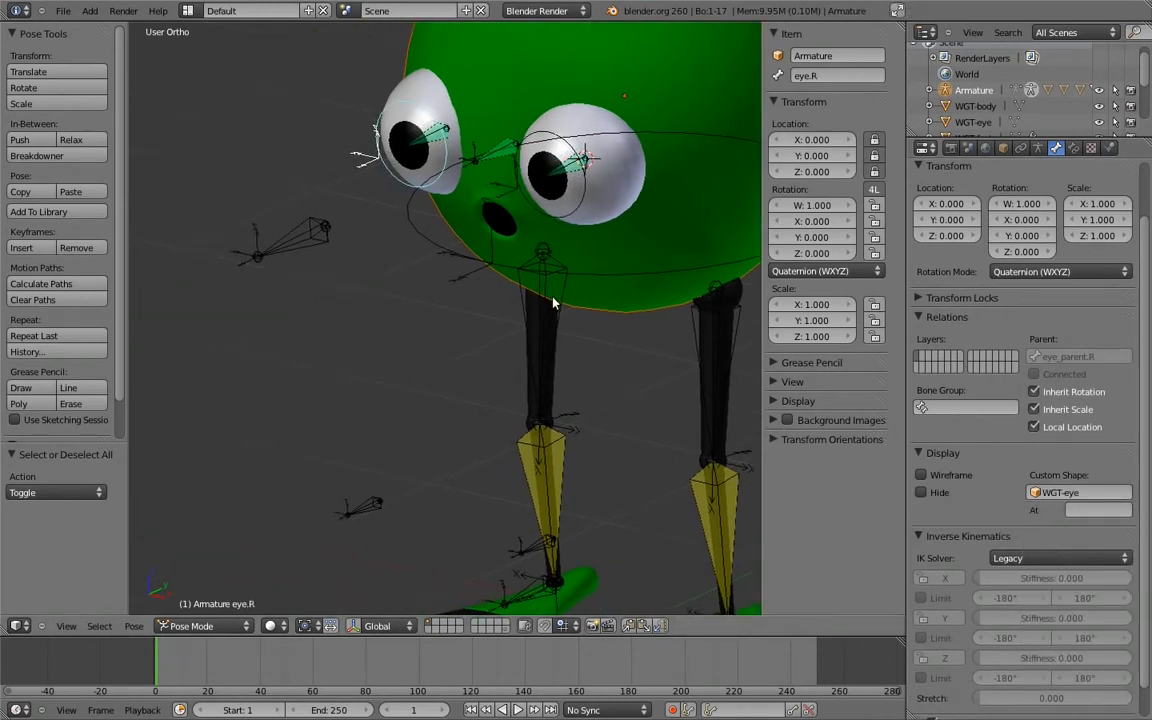
Step: Assign WGT-target as the custom shape of the eye_target bone
right_click(334, 266)
click(1065, 492)
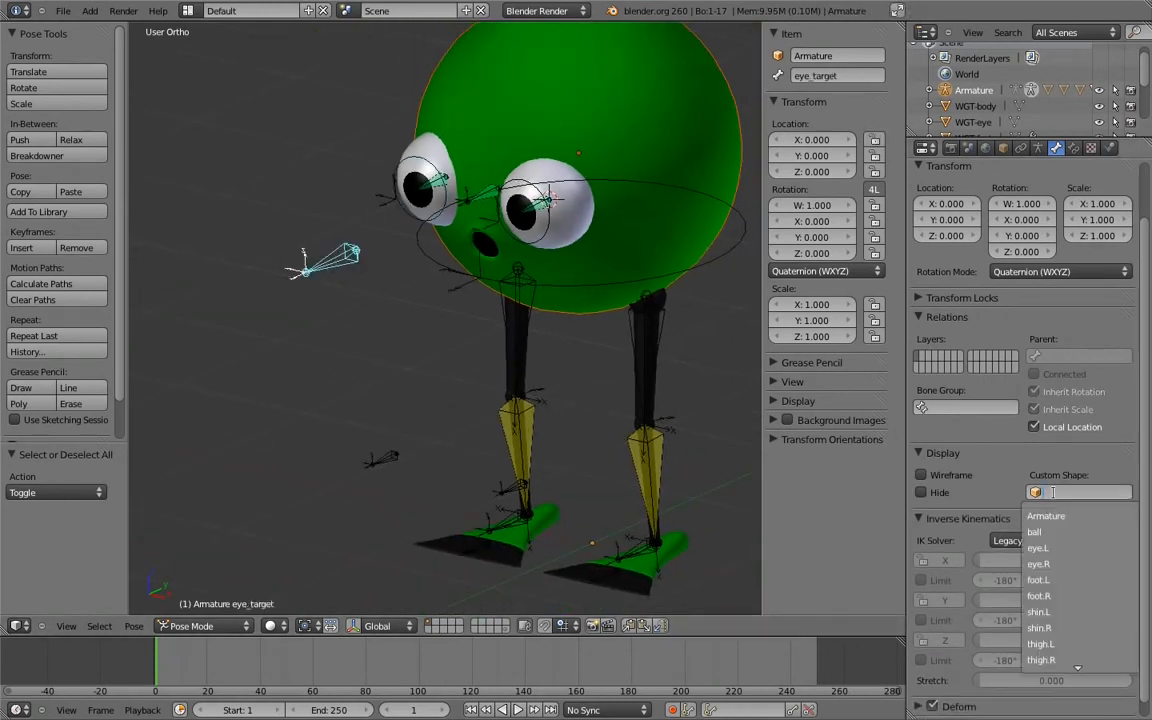
text(wg)
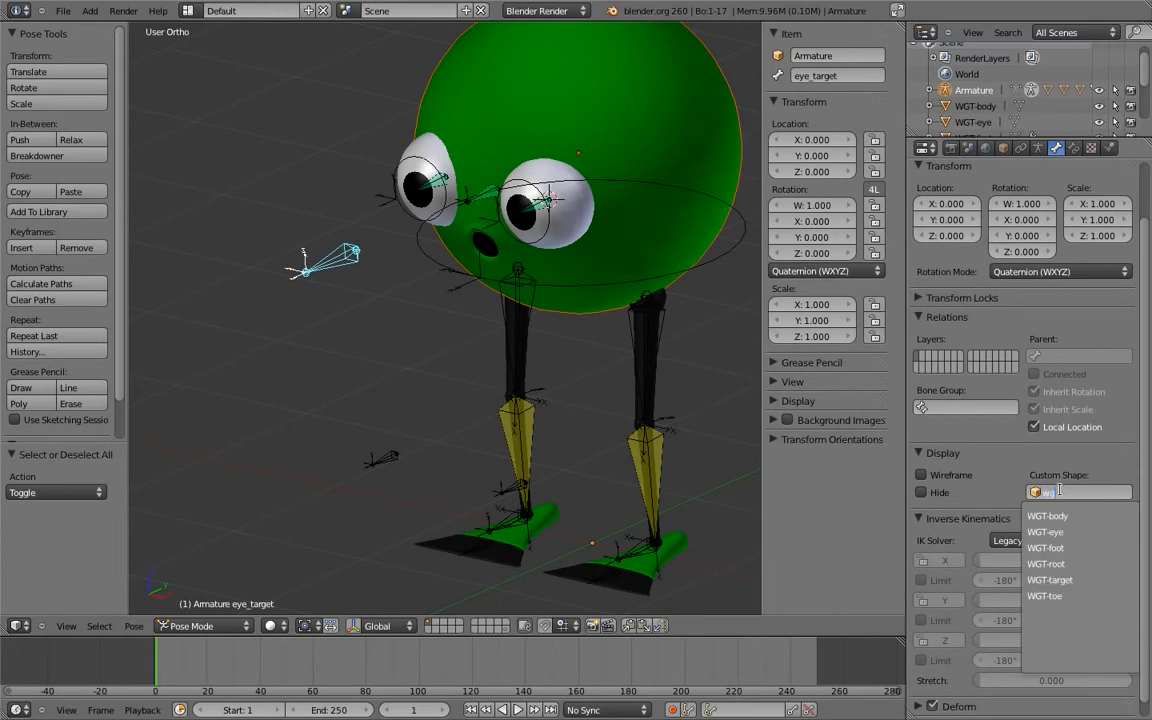
click(1050, 580)
Step: Assign WGT-target as the custom shape of both knee target bones
right_click(383, 458)
click(1065, 492)
text(wg)
key(Up)
key(Up)
key(Return)
right_click(511, 489)
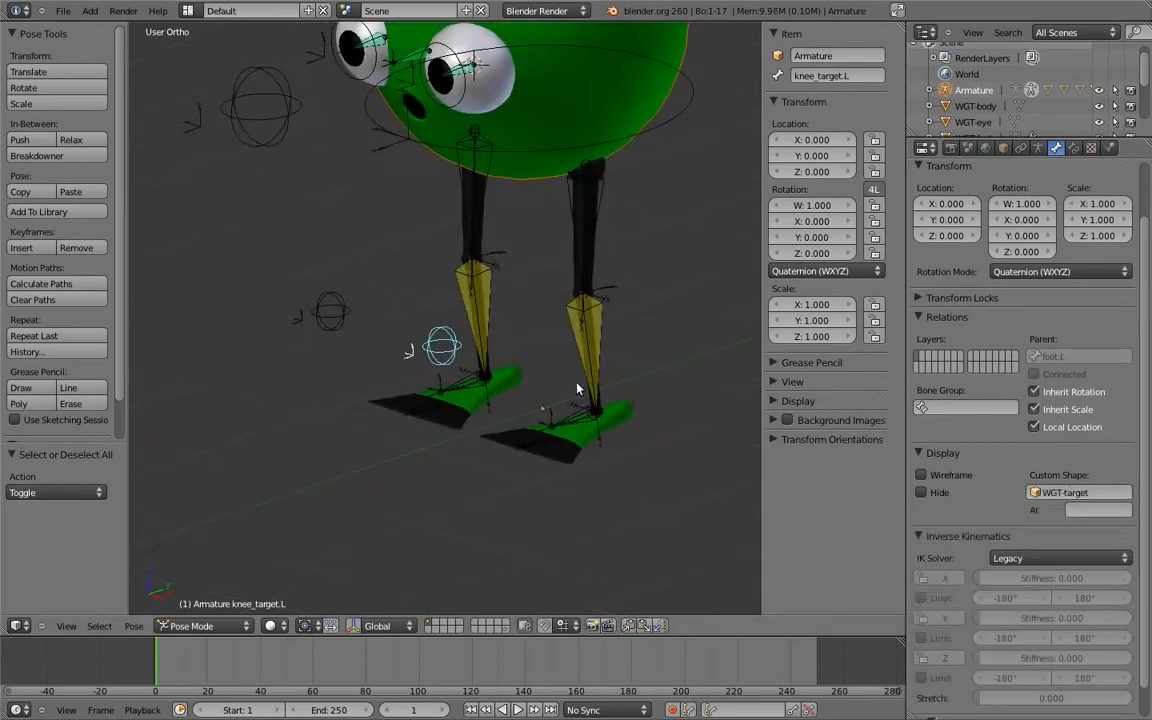
Step: Assign WGT-foot as the custom shape of the foot.L and foot.R bones
scroll(578, 391, up, 1)
right_click(595, 441)
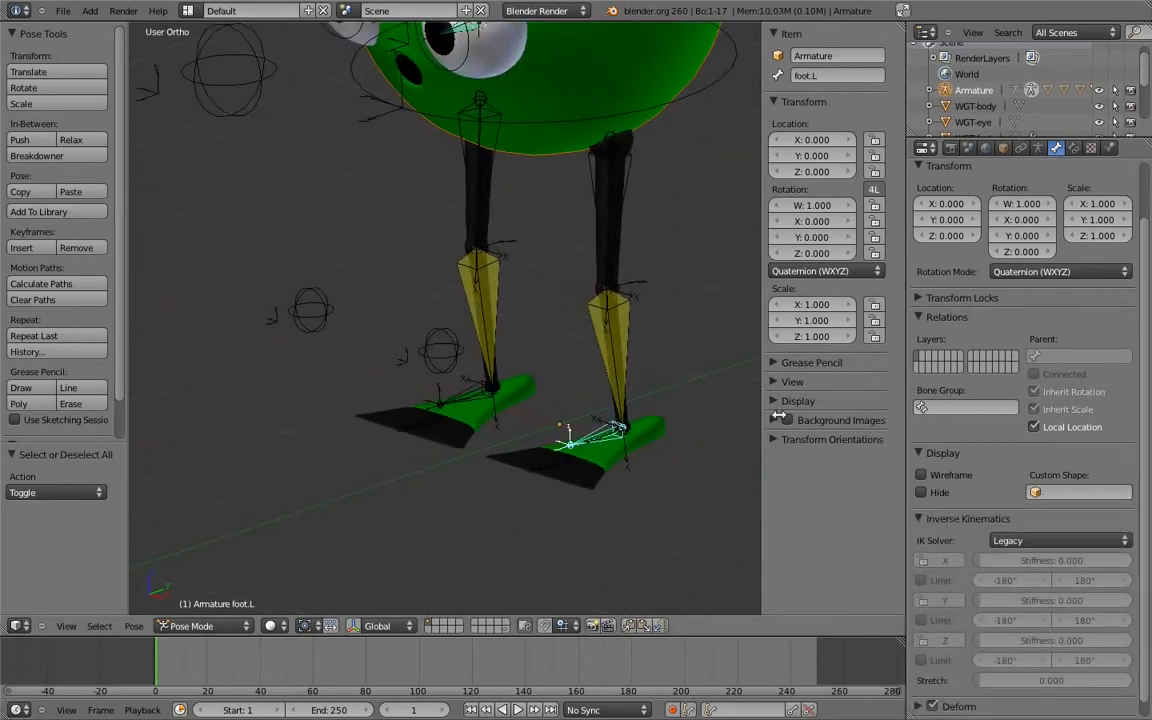
click(1060, 492)
text(wgt)
click(1045, 548)
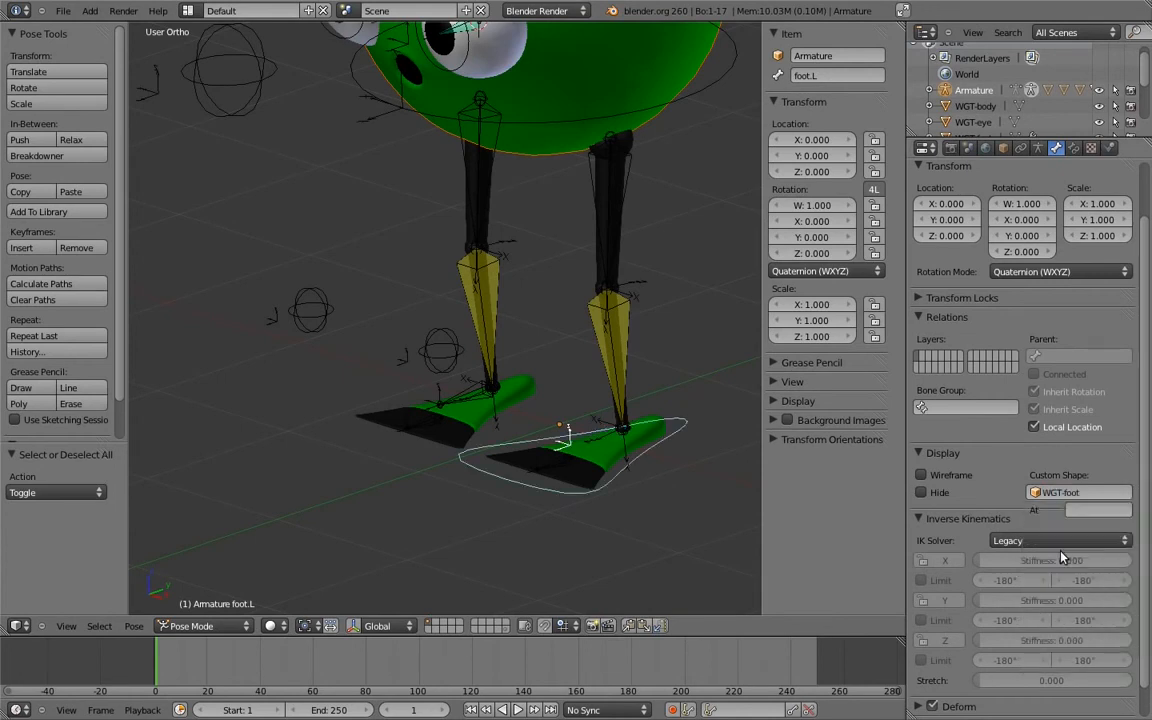
Step: Assign WGT-toe as the custom shape of the toe.L and toe.R bones
right_click(571, 465)
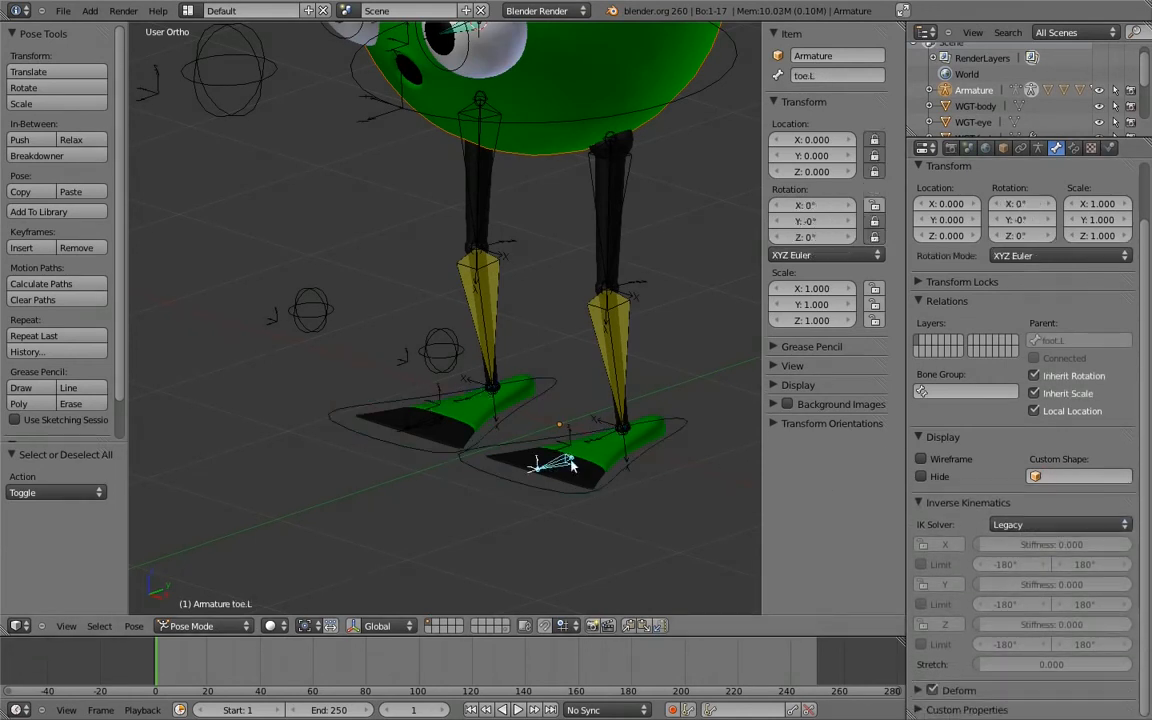
click(1060, 476)
text(wg)
click(1045, 580)
right_click(402, 420)
click(1060, 476)
text(wg)
click(1045, 580)
Step: Add the prefix MCH- to the names of the thigh and shin bones of both legs
middle_drag(590, 400, 599, 338)
scroll(580, 316, down, 2)
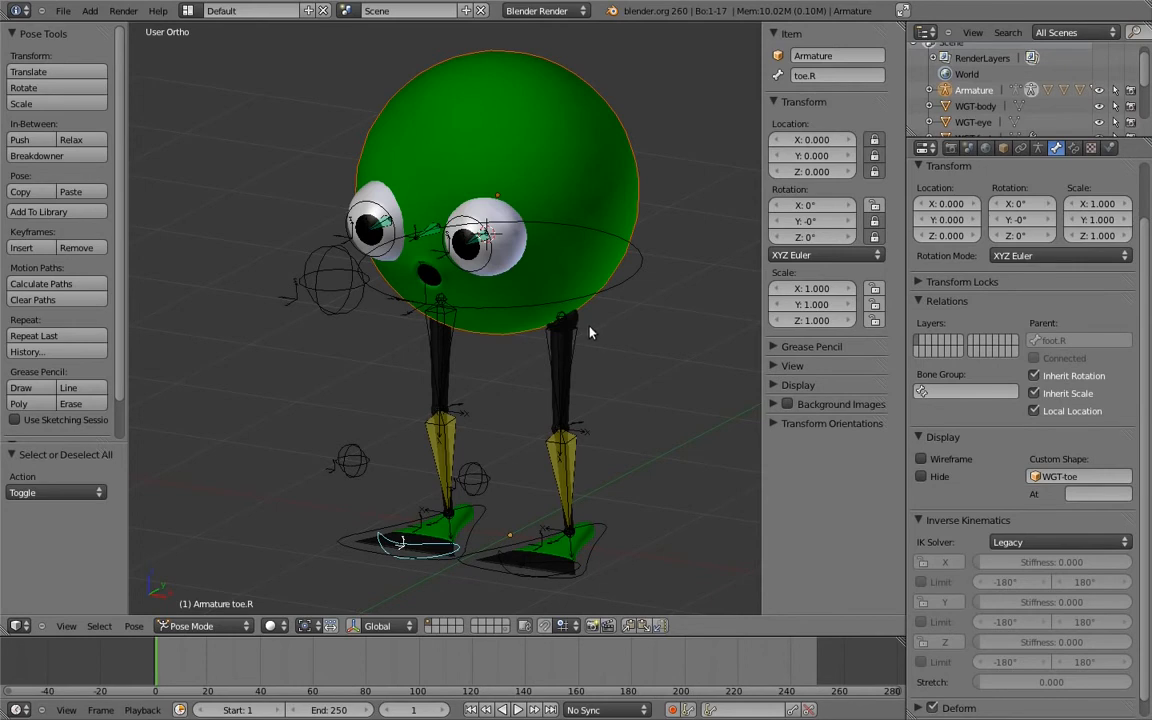
right_click(565, 368)
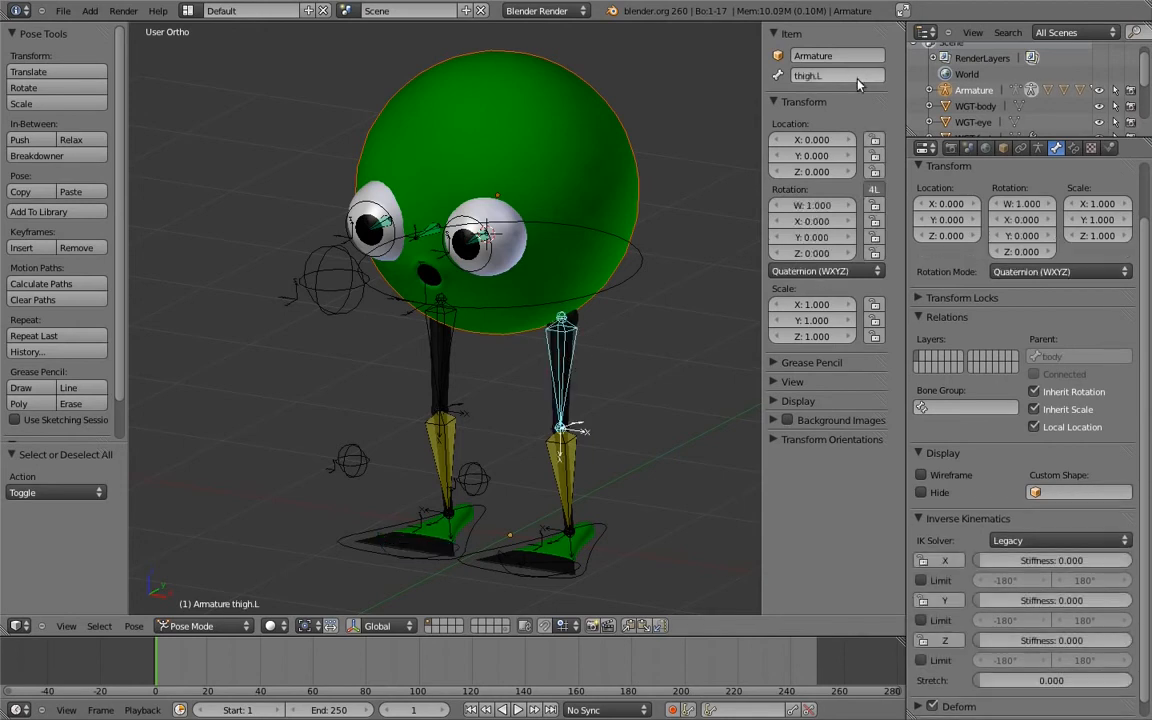
text(MCH-)
key(Return)
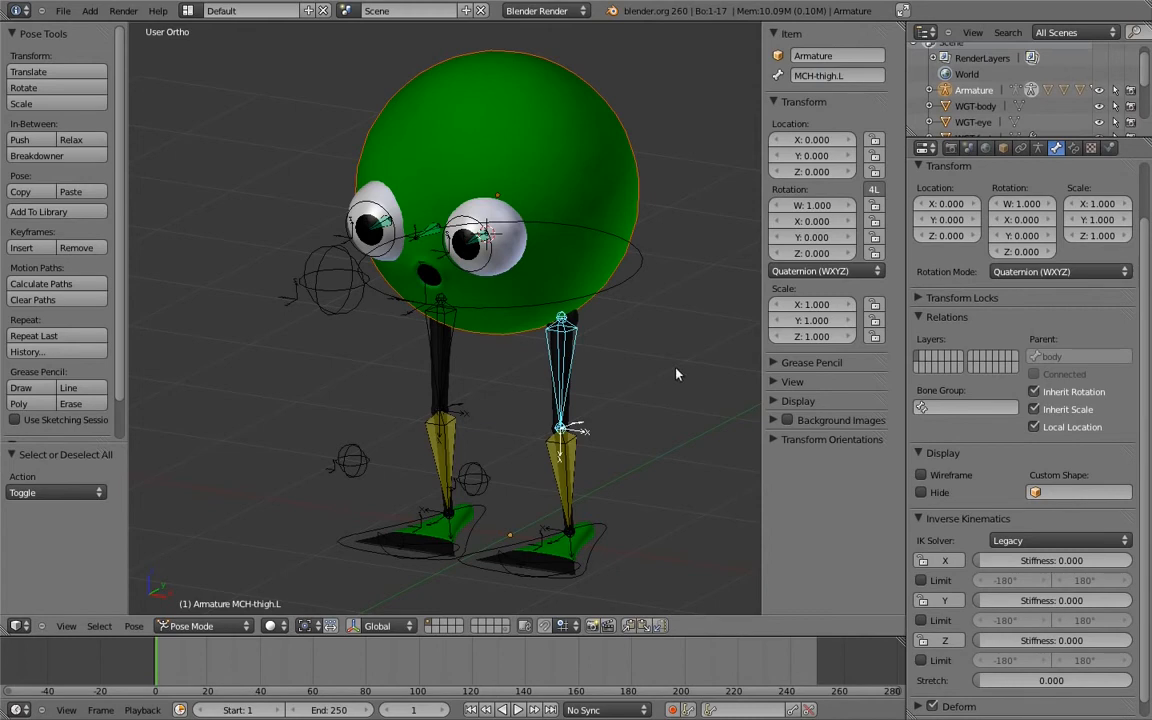
right_click(562, 472)
click(827, 77)
Step: Move the four MCH- thigh and shin bones to a separate, hidden bone layer
right_click(426, 402)
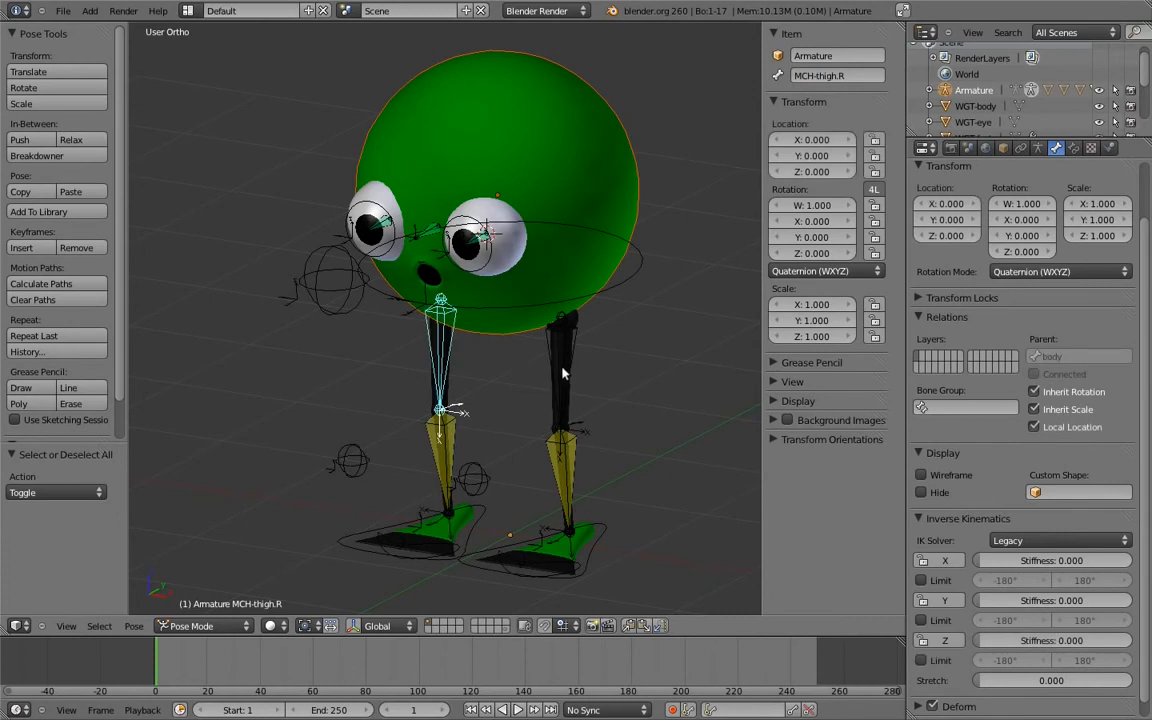
shift+right_click(560, 380)
shift+right_click(436, 430)
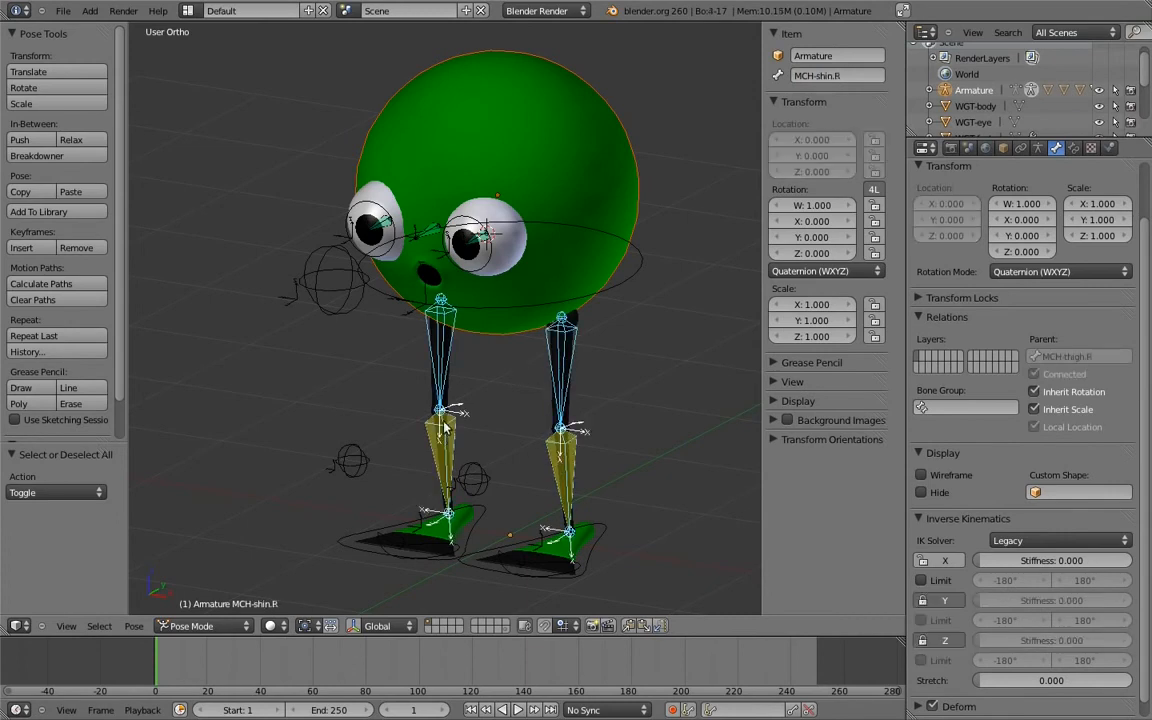
key(m)
click(571, 463)
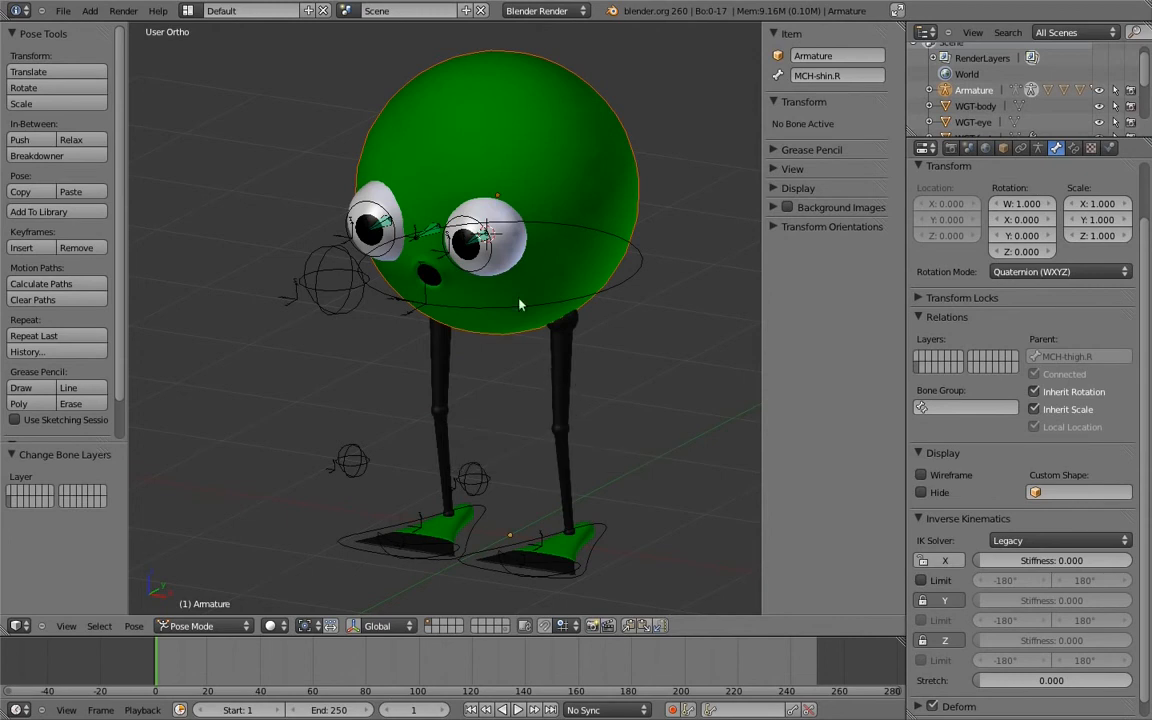
Step: Rename the eye_parent.R and eye_parent.L bones as MCH-eye_parent.R and MCH-eye_parent.L
middle_drag(540, 334, 476, 232)
scroll(474, 238, up, 3)
shift+middle_drag(432, 196, 419, 366)
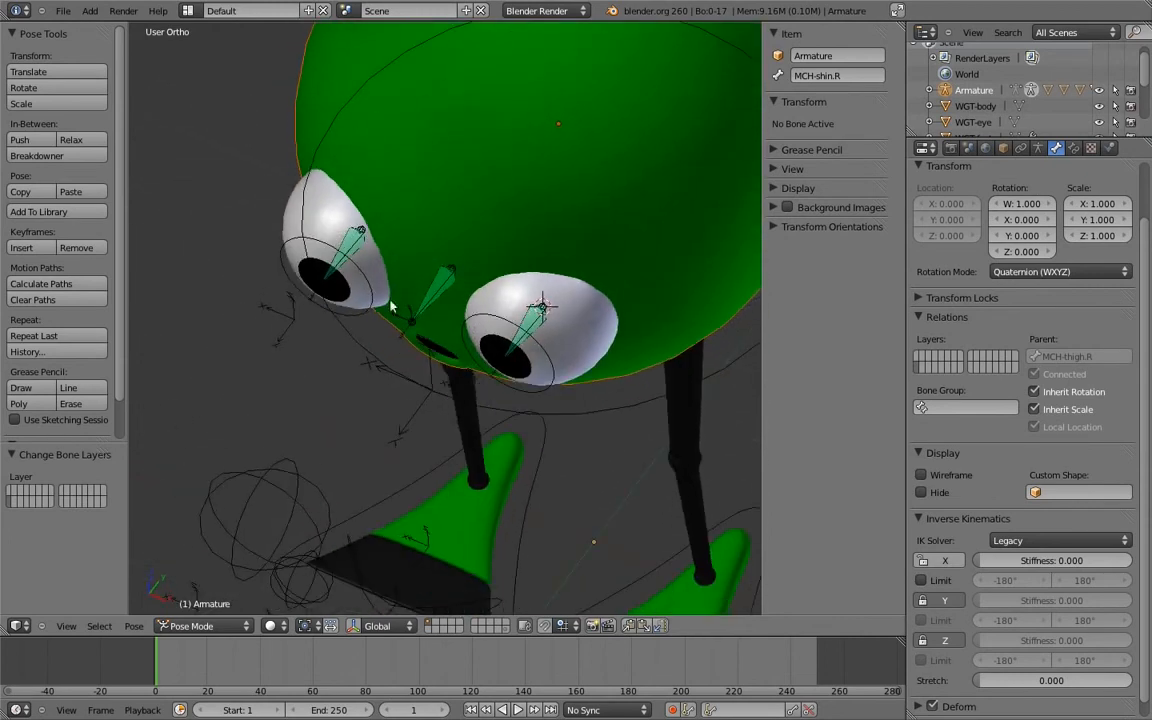
right_click(361, 244)
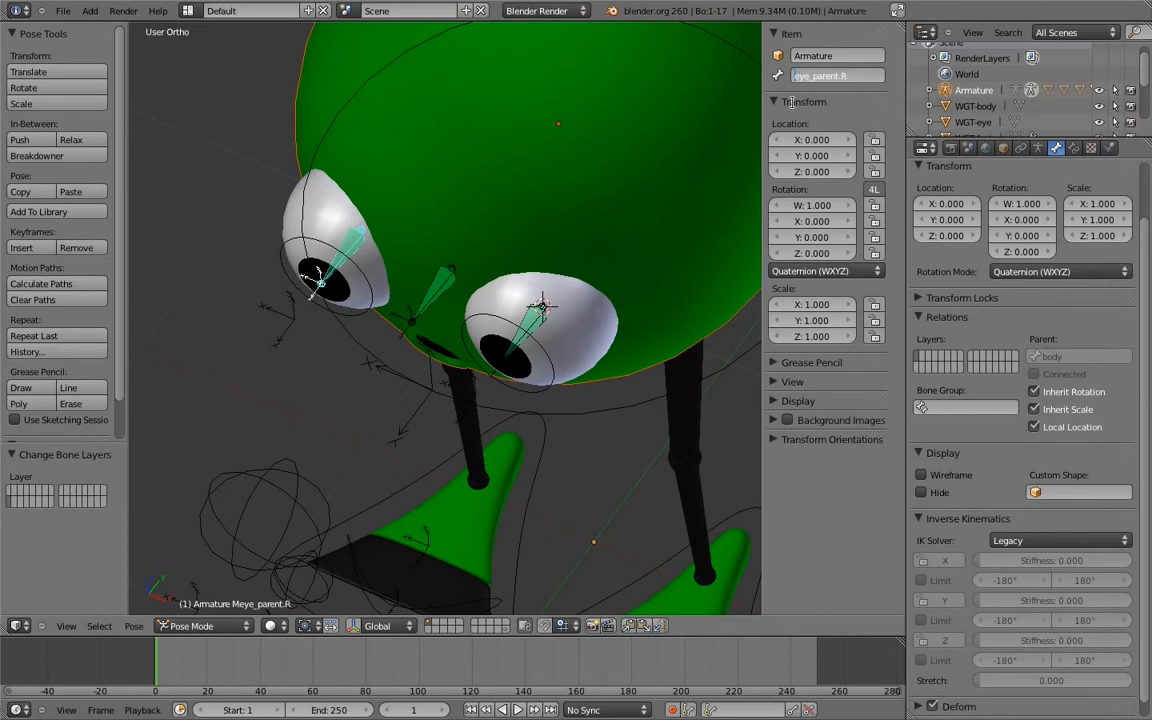
text(CH-)
key(Return)
right_click(533, 318)
Step: Move both MCH-eye_parent bones and the bone between them to a separate, hidden bone layer
right_click(360, 245)
shift+right_click(447, 280)
shift+right_click(543, 311)
key(m)
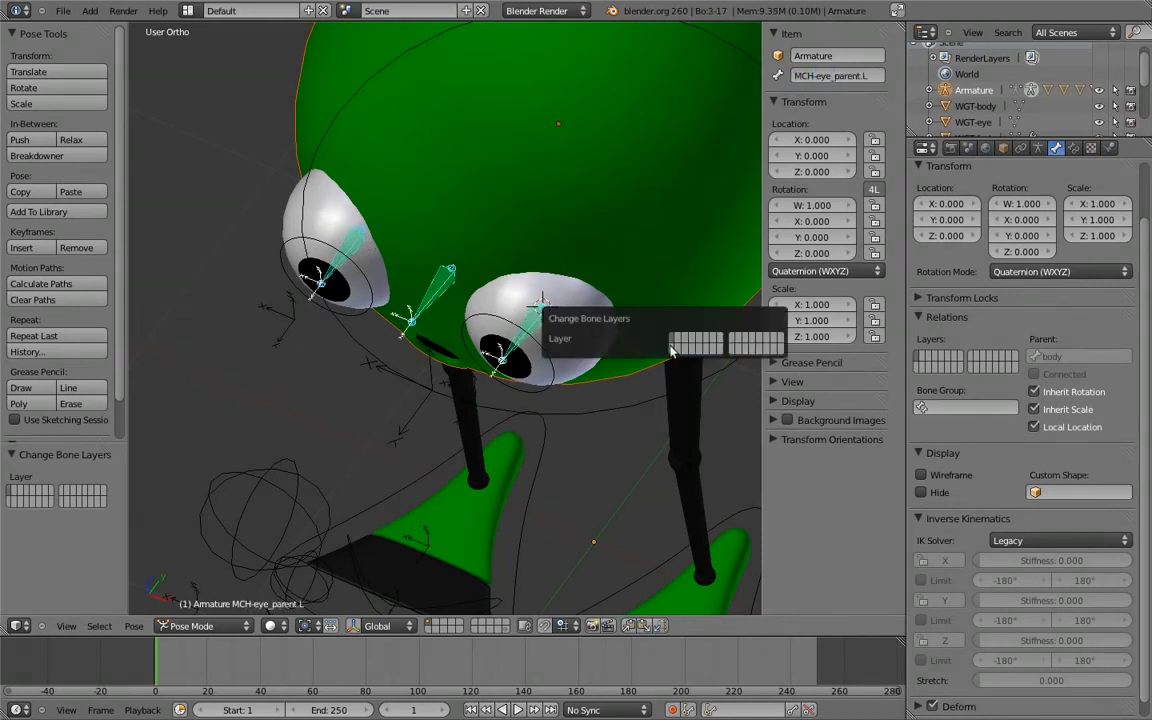
click(672, 351)
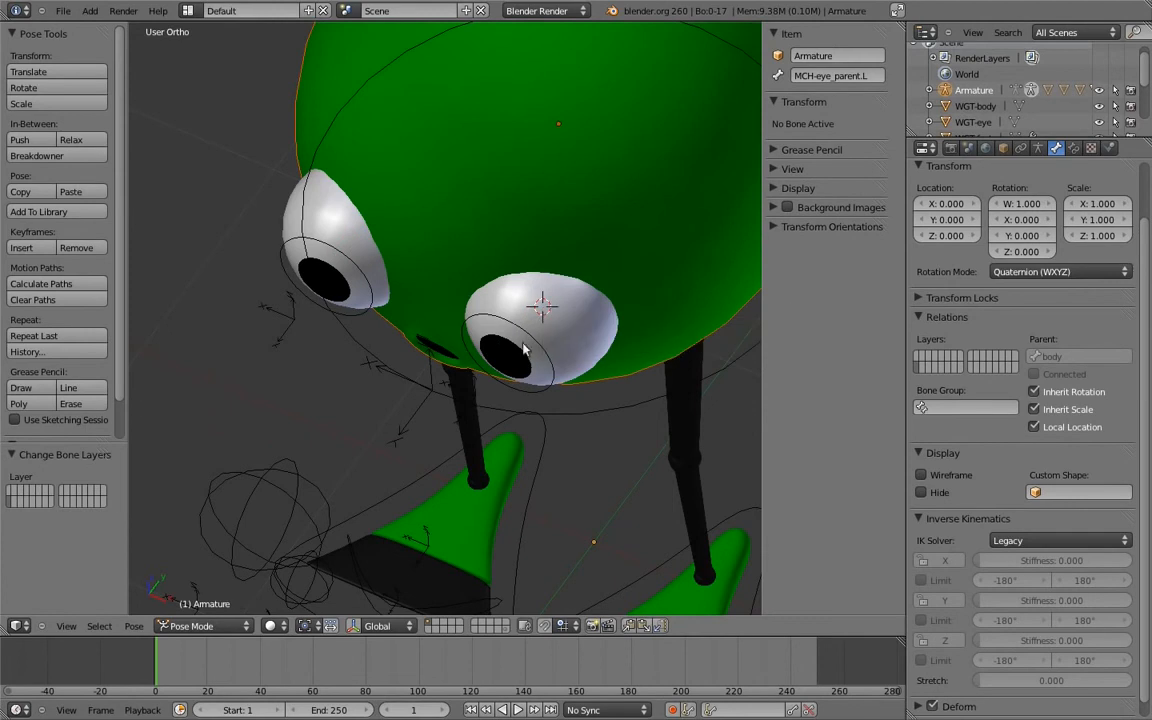
middle_drag(463, 396, 579, 253)
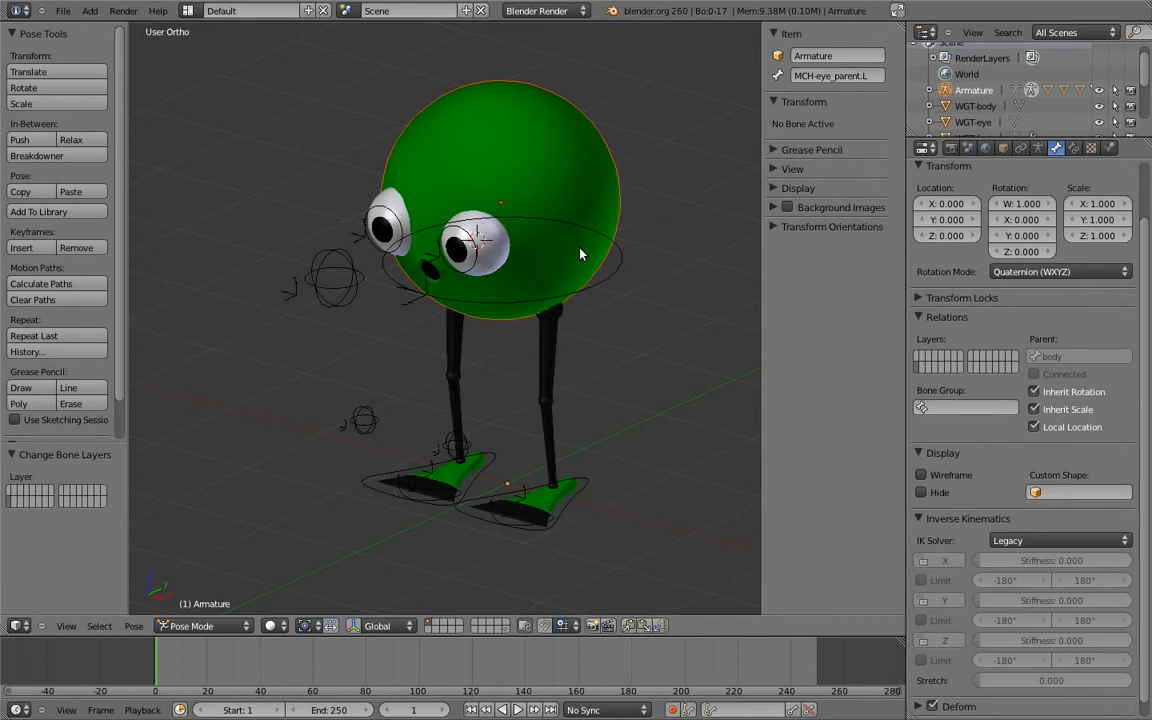
Step: Put the armature into Edit Mode and snap the 3D cursor to the scene centre
key(ctrl+Tab)
key(Tab)
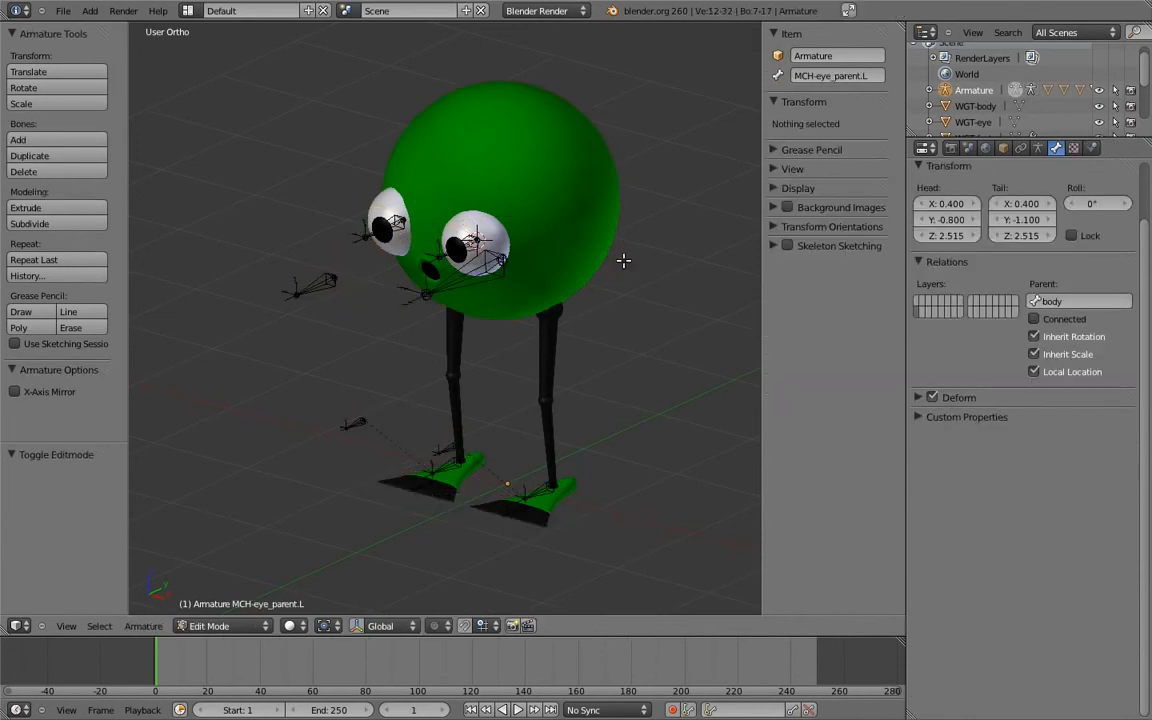
key(shift+s)
click(513, 453)
Step: Add a new bone at the scene centre from the side view and name it root
key(KP_3)
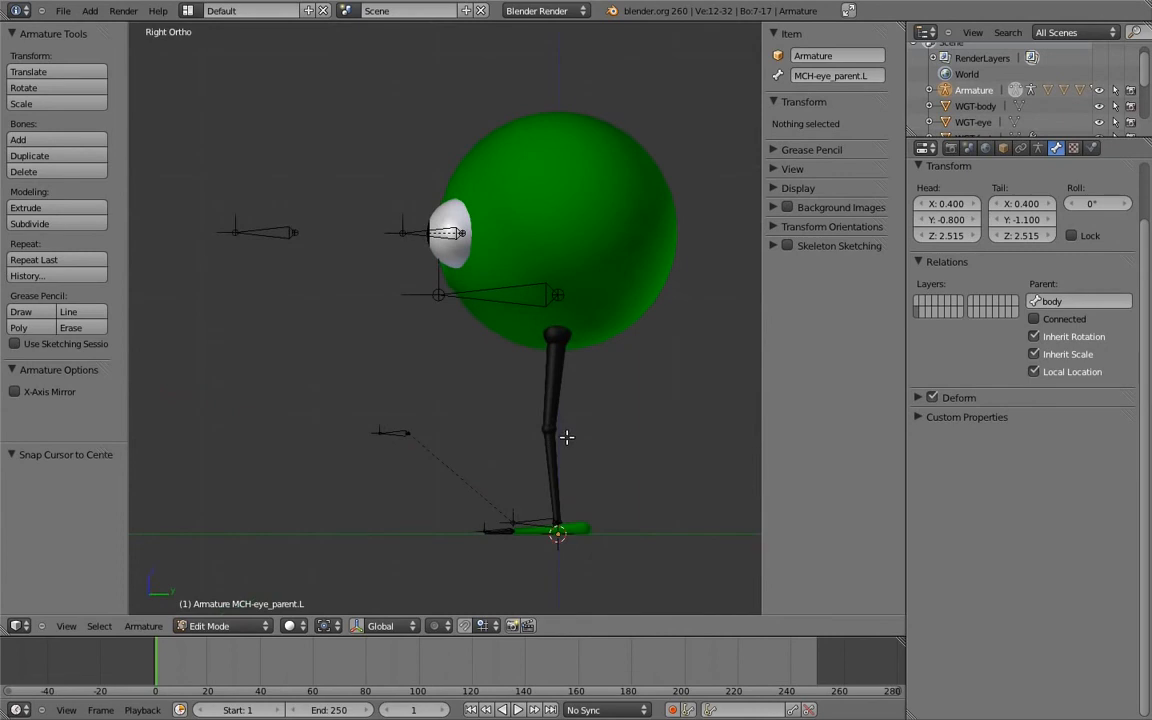
key(shift+a)
right_click(568, 462)
click(812, 75)
key(BackSpace)
text(root)
key(Return)
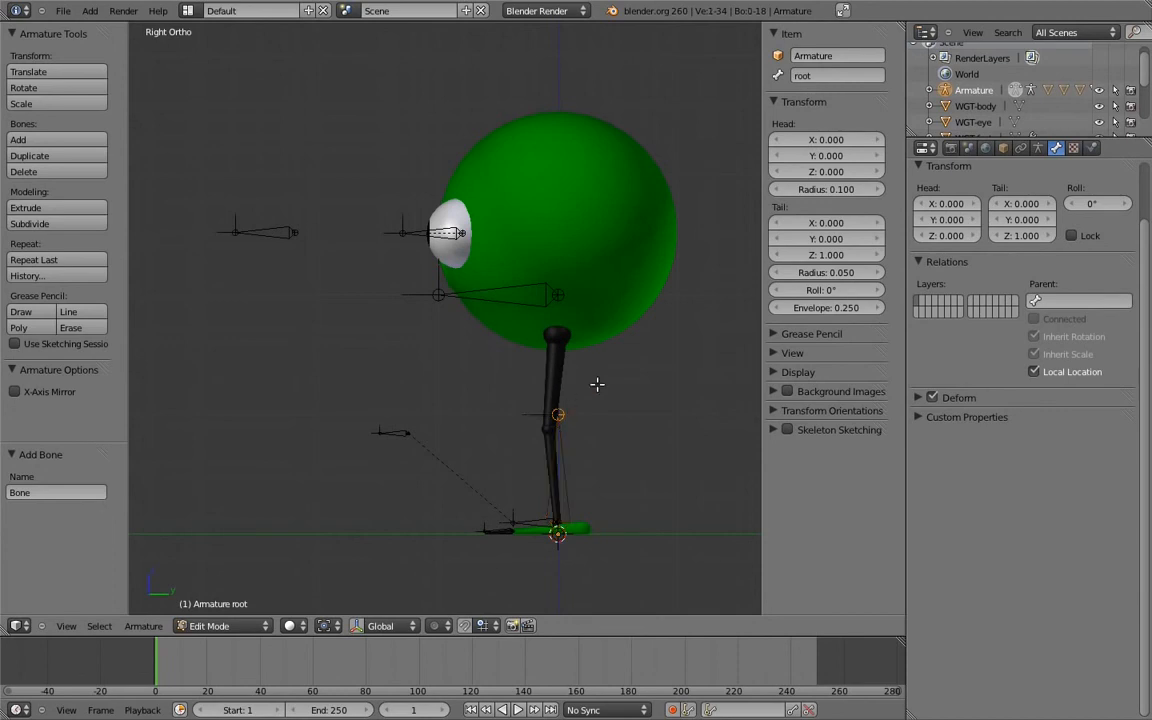
Step: Lay the root bone flat with its tail at Y -2, Z 0, and set its roll to 0°
key(g)
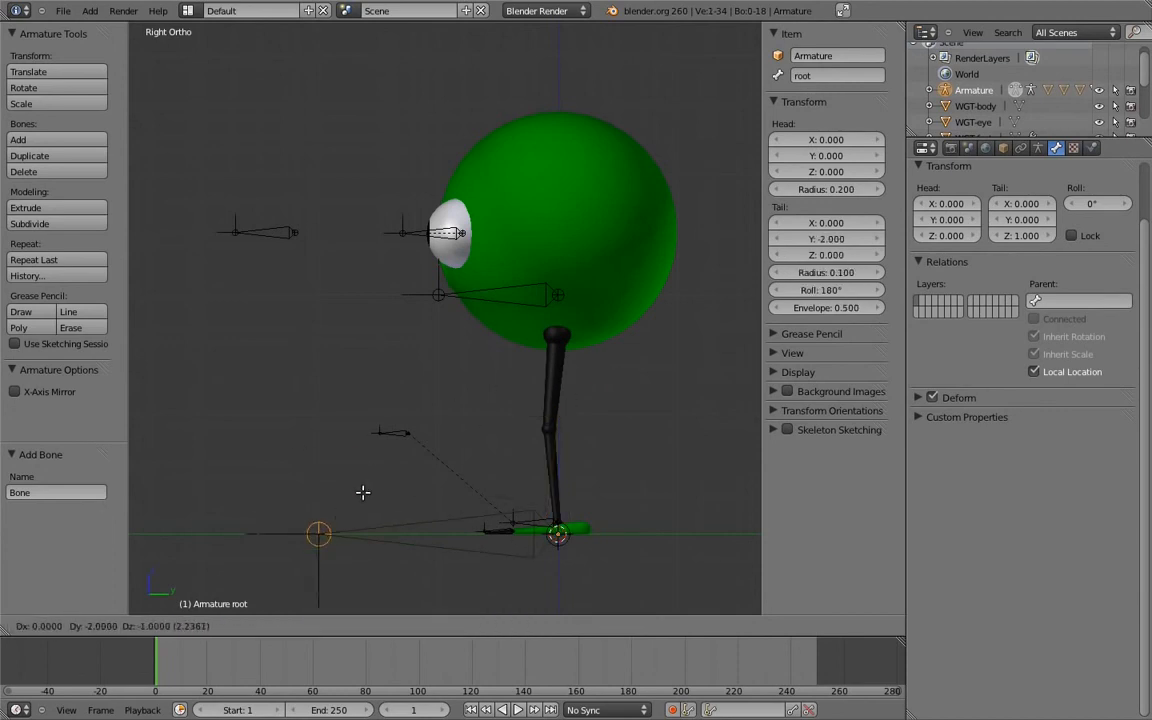
click(363, 492)
right_click(399, 524)
key(KP_1)
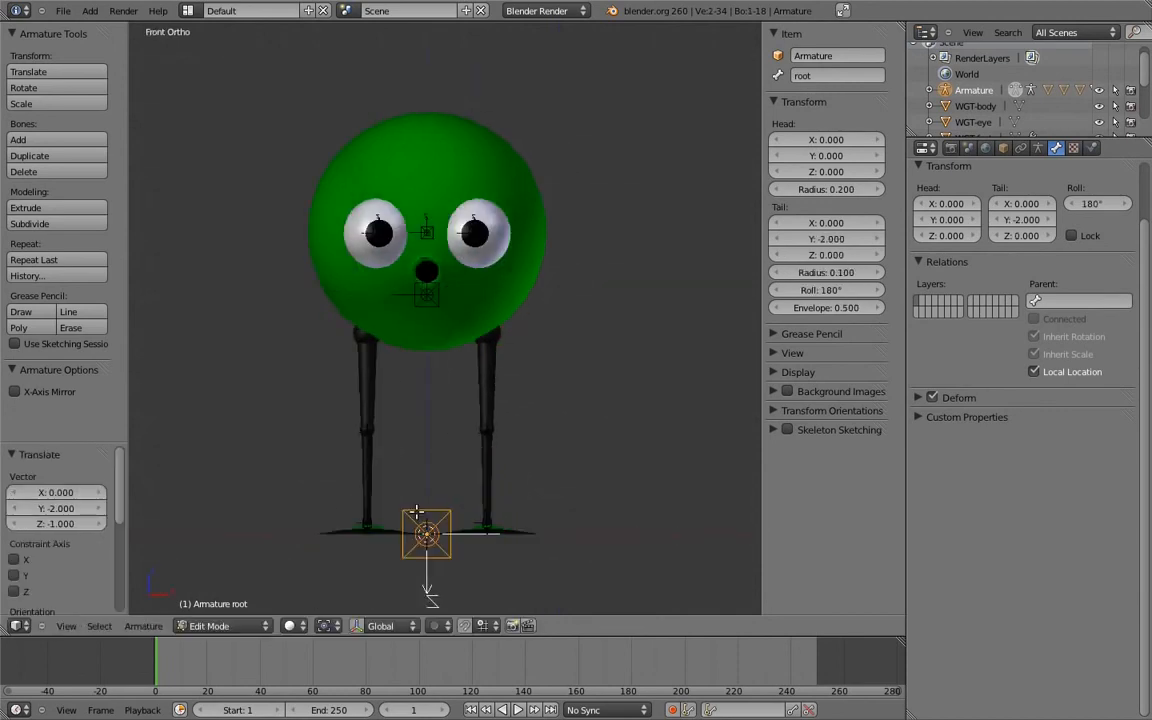
key(ctrl+r)
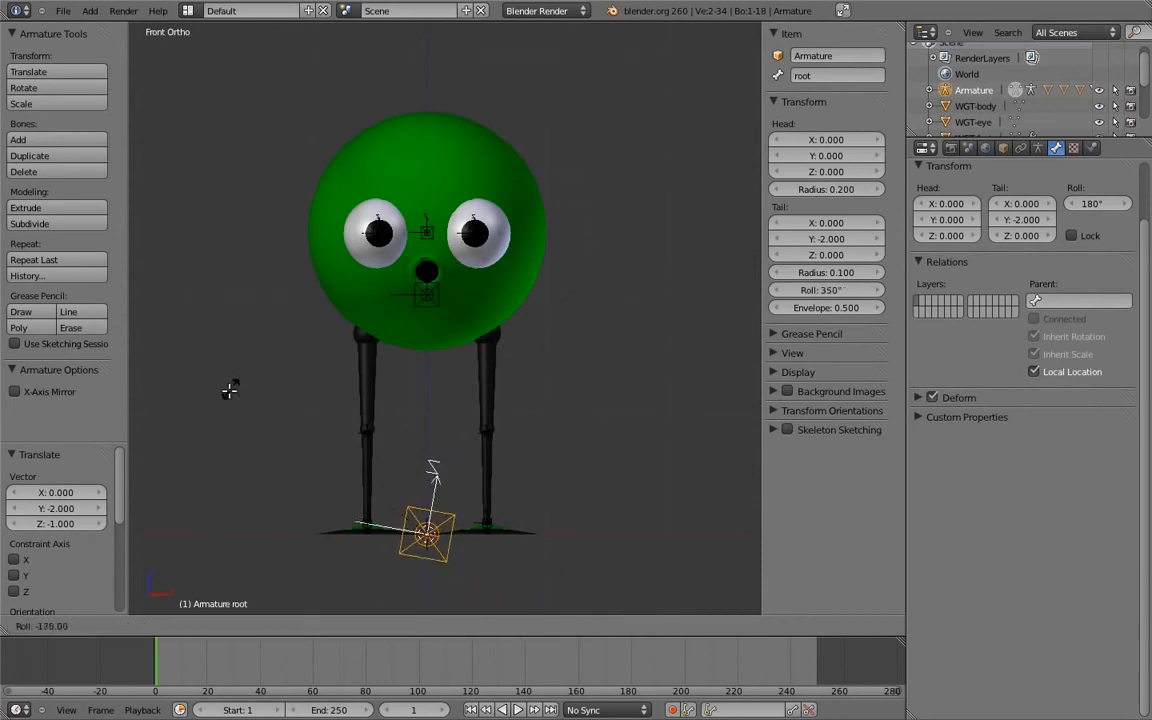
click(210, 435)
key(ctrl+r)
click(214, 418)
Step: Parent both foot bones, the eye target bone and the body bone to the root bone with Keep Offset
middle_drag(566, 375, 497, 508)
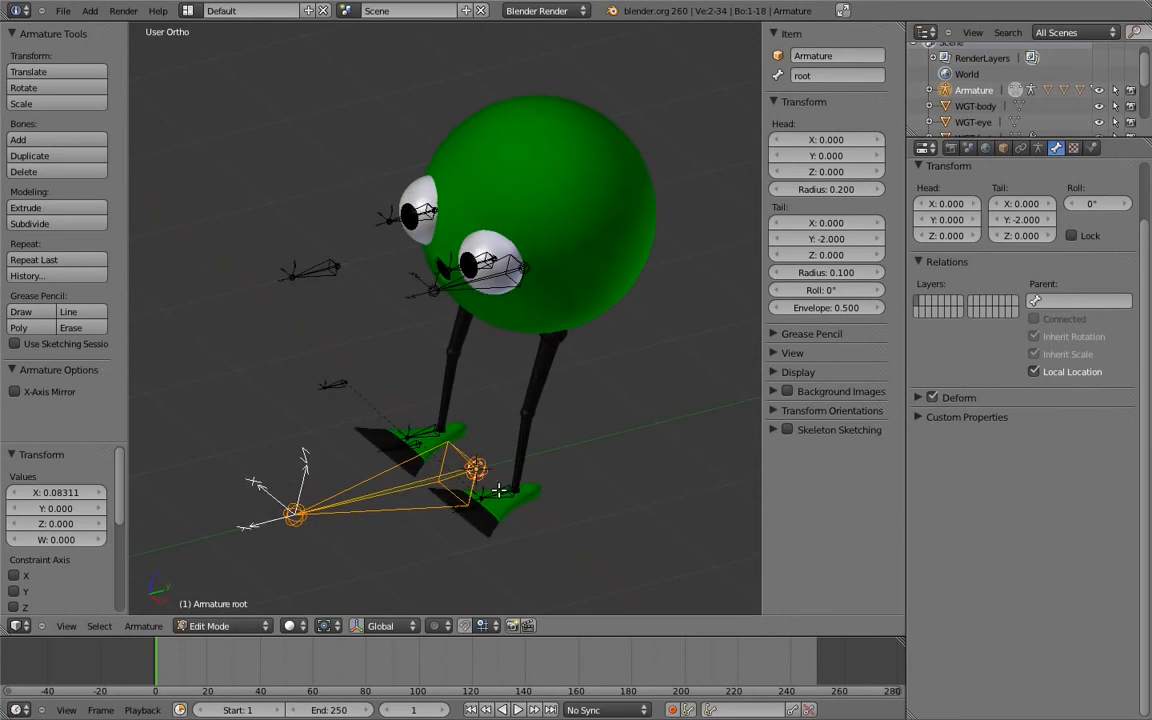
right_click(492, 487)
shift+right_click(426, 432)
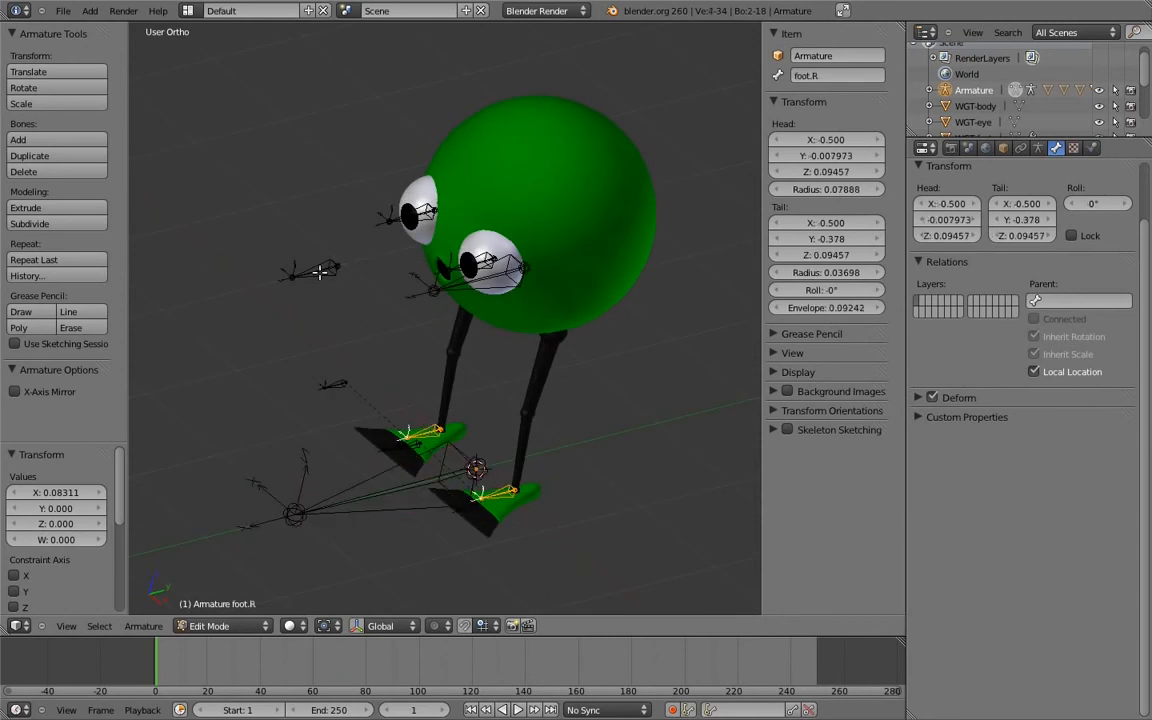
shift+right_click(321, 277)
shift+right_click(462, 258)
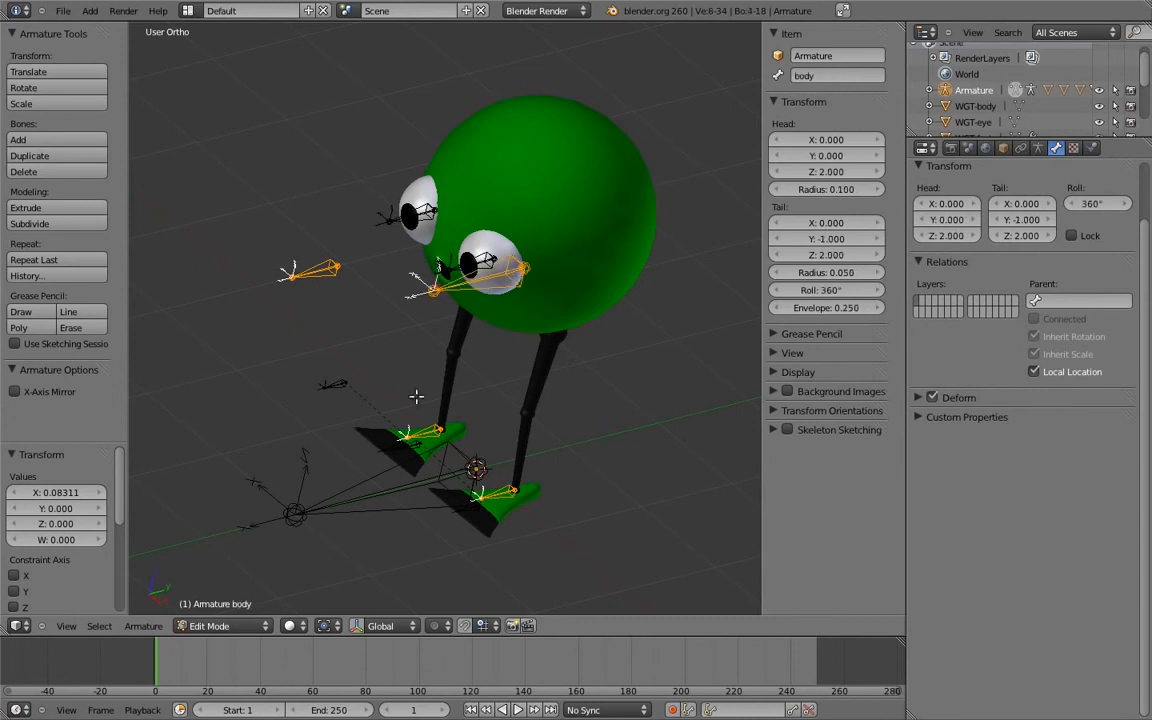
shift+right_click(362, 485)
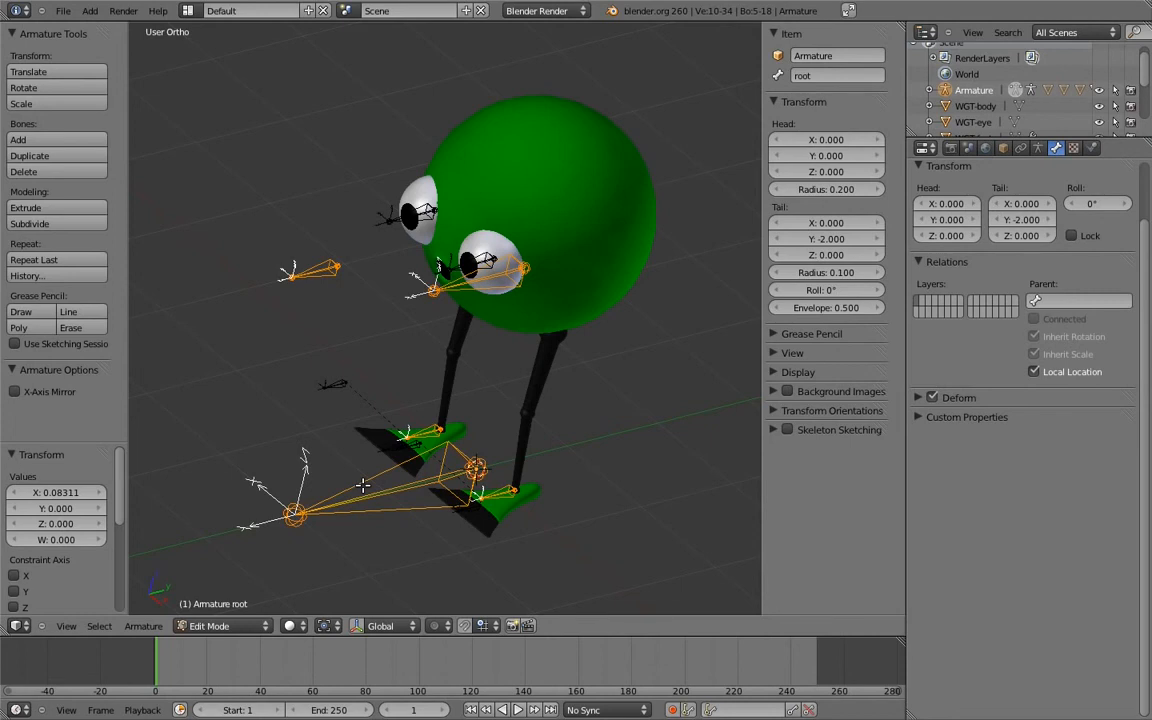
key(ctrl+p)
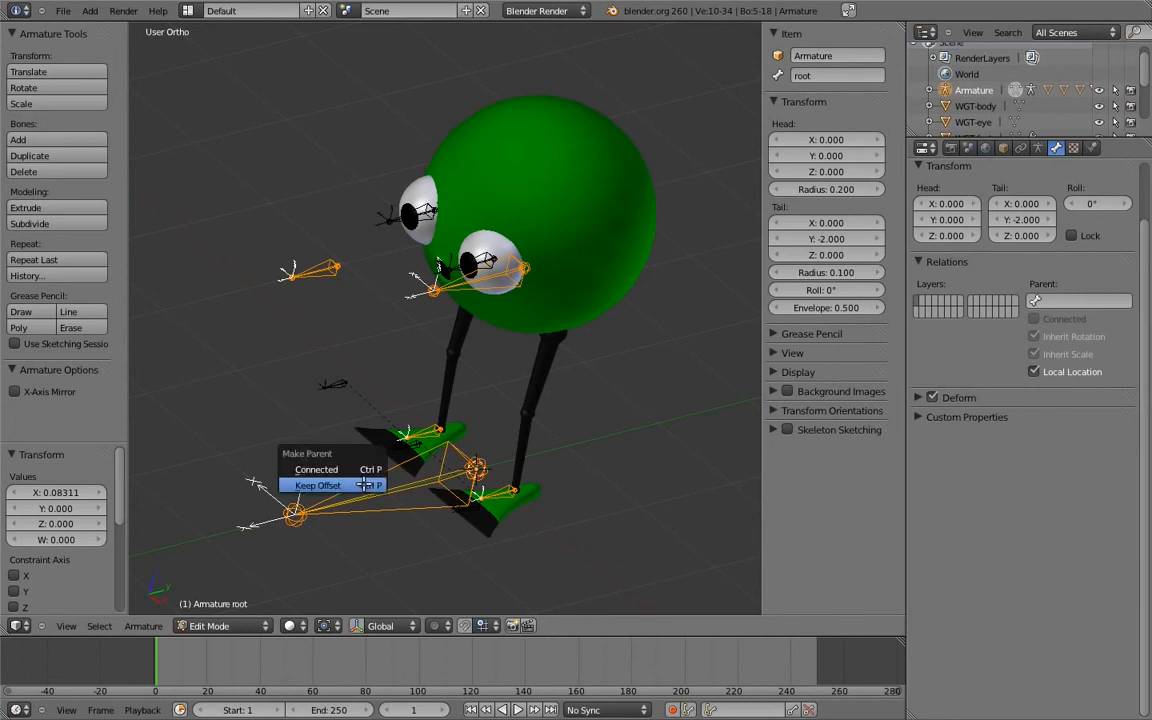
click(366, 485)
Step: Leave Edit Mode, switch the armature to Pose Mode and select the root bone
key(Tab)
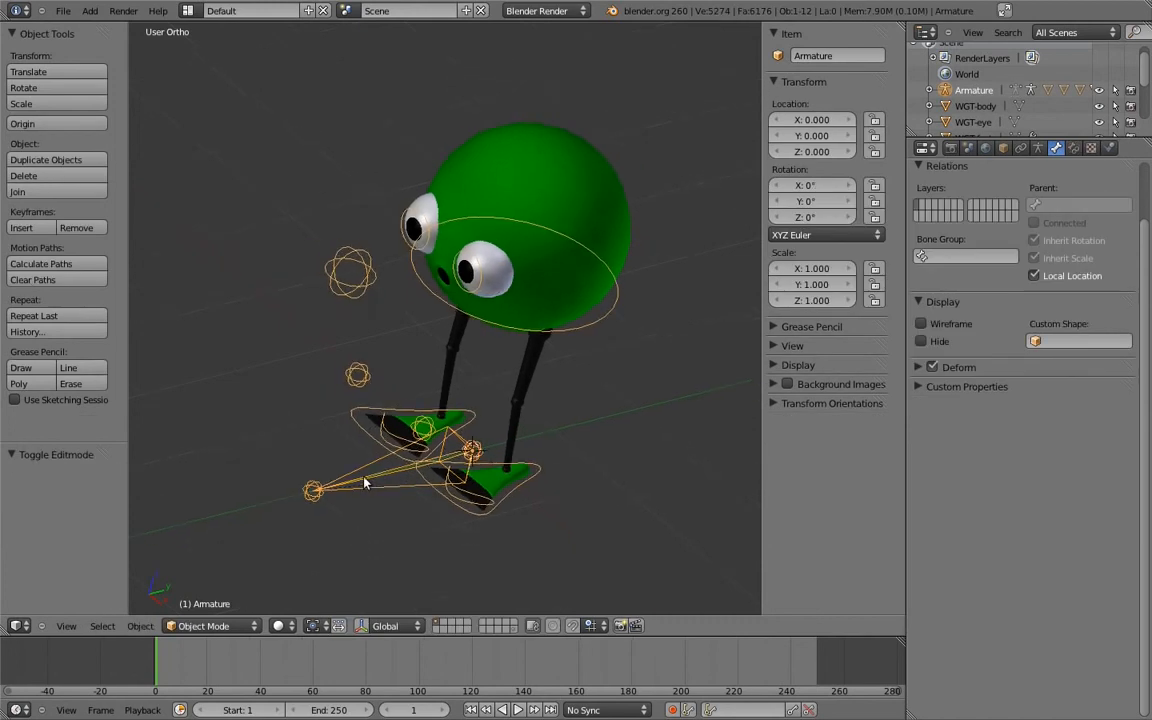
ctrl+middle_drag(364, 493, 365, 477)
key(ctrl+Tab)
right_click(366, 477)
Step: Test the root bone by moving and trackball-rotating it, cancelling each transform
key(g)
right_click(400, 439)
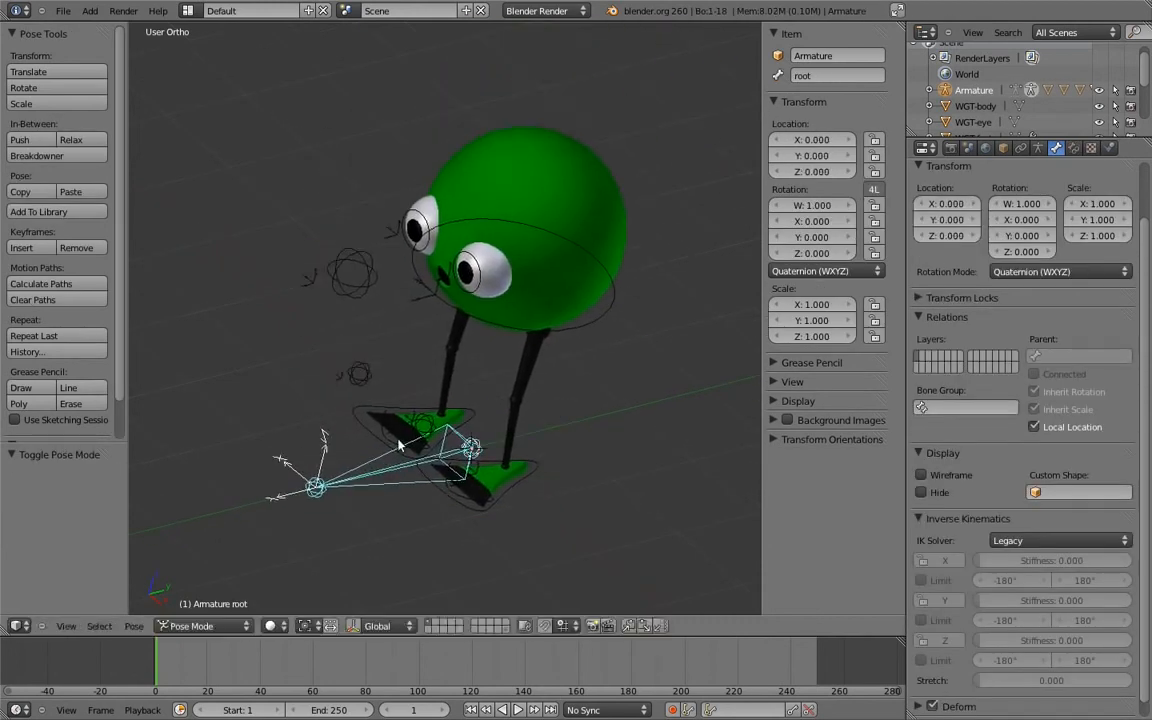
key(r)
key(r)
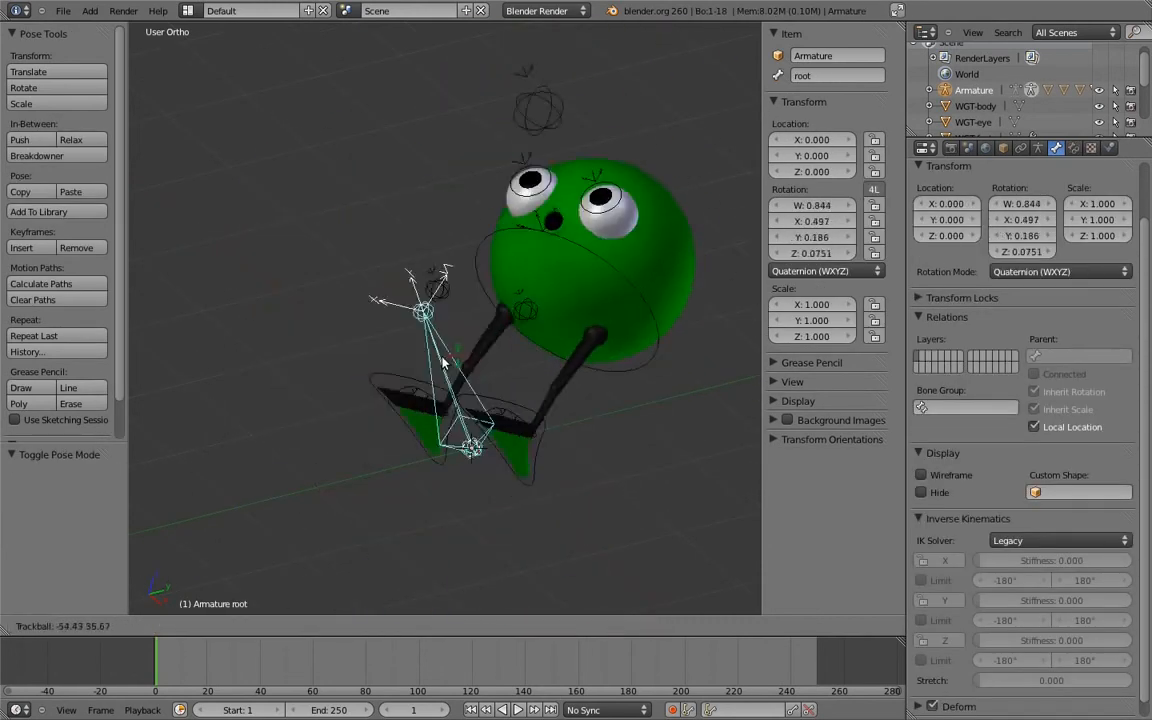
right_click(396, 344)
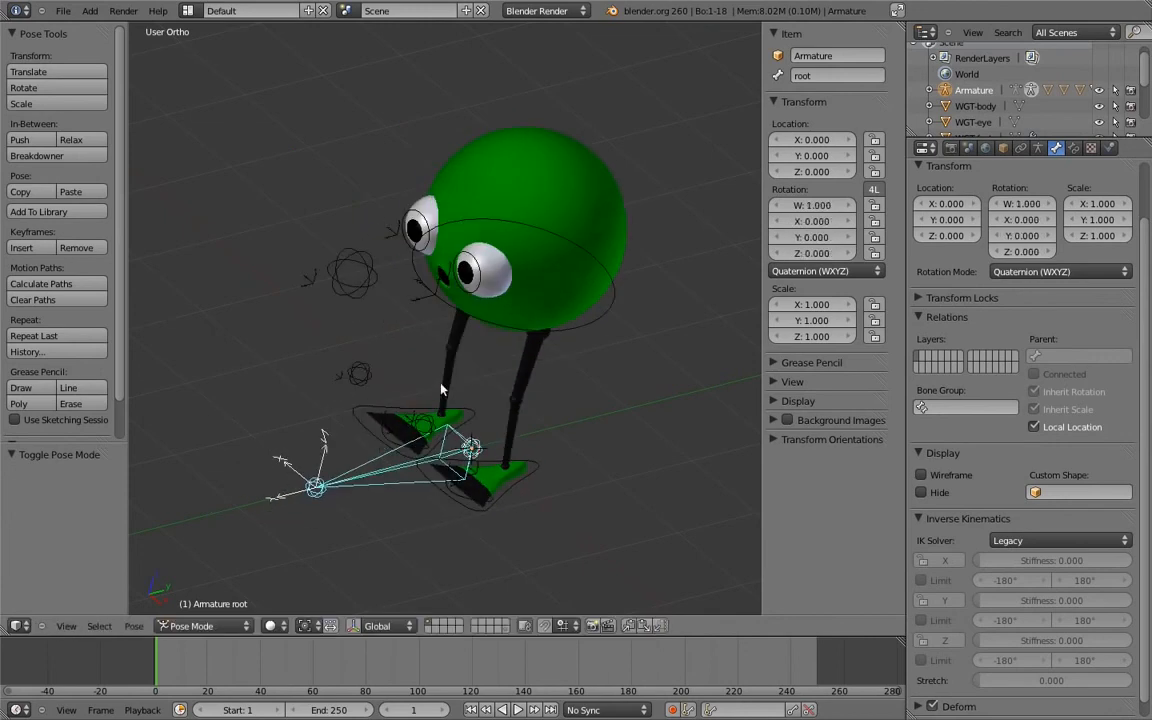
Step: Assign WGT-root as the custom shape of the root bone
click(1053, 490)
text(wgt)
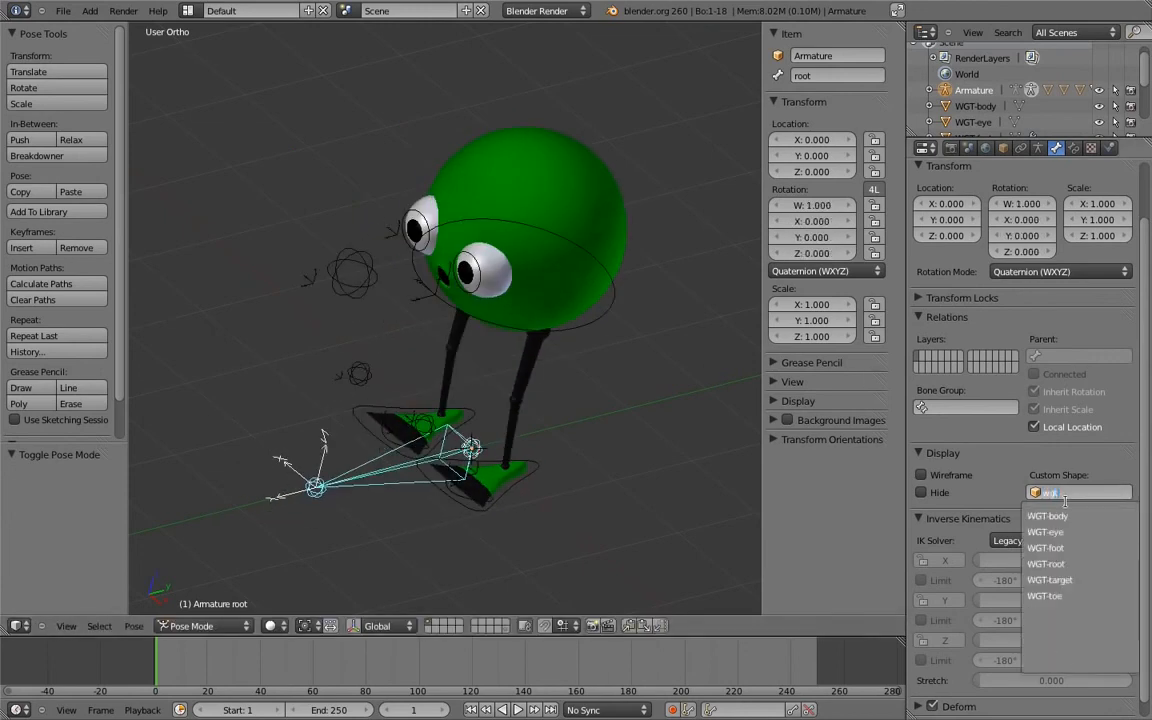
click(1048, 564)
middle_drag(464, 307, 351, 353)
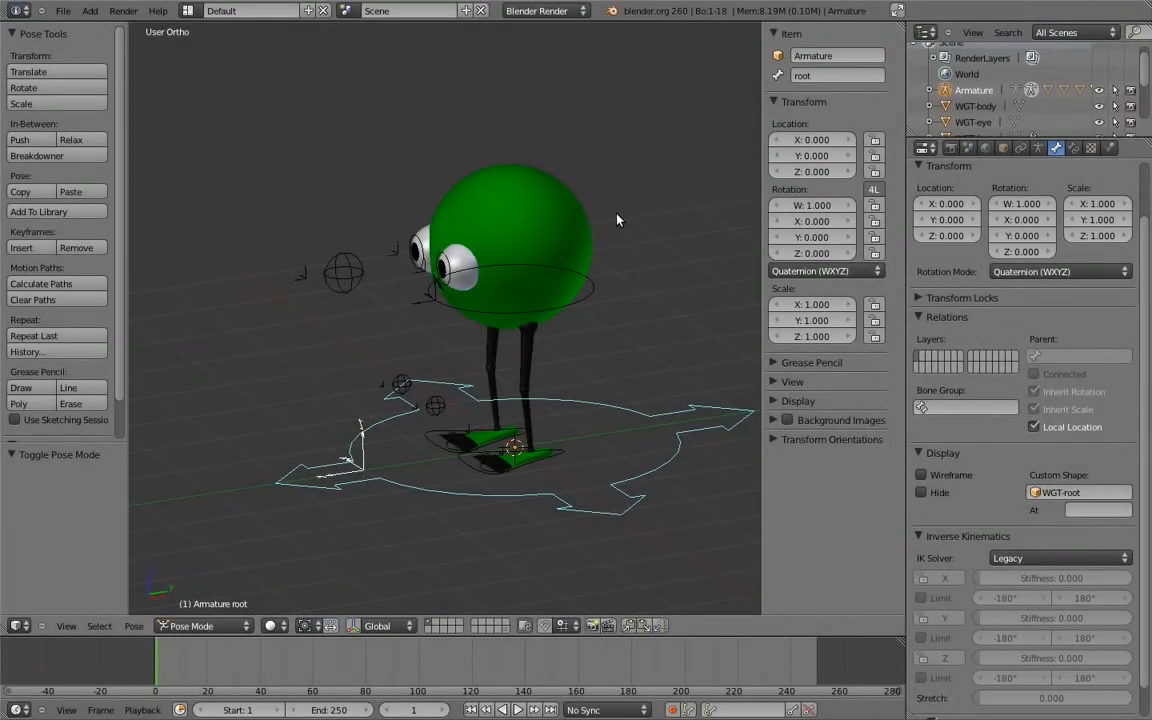
Step: Move the eye.L and eye.R bones to the second bone layer
middle_drag(436, 296, 508, 352)
ctrl+middle_drag(486, 297, 488, 361)
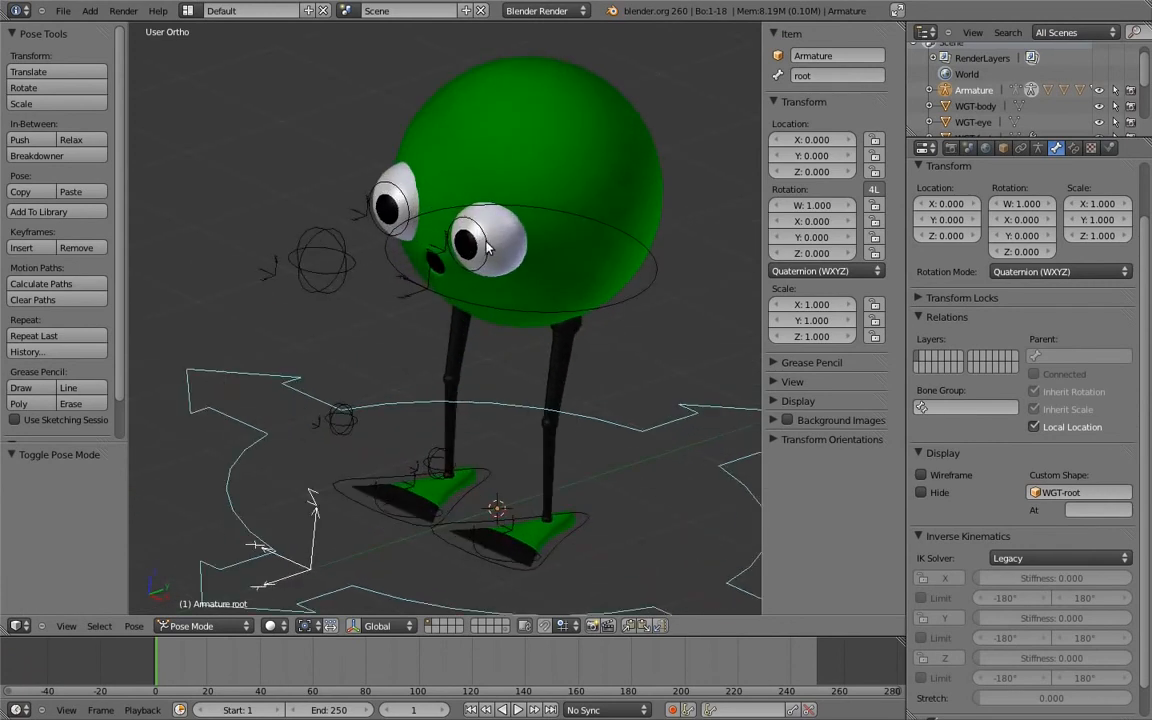
right_click(483, 243)
shift+right_click(393, 192)
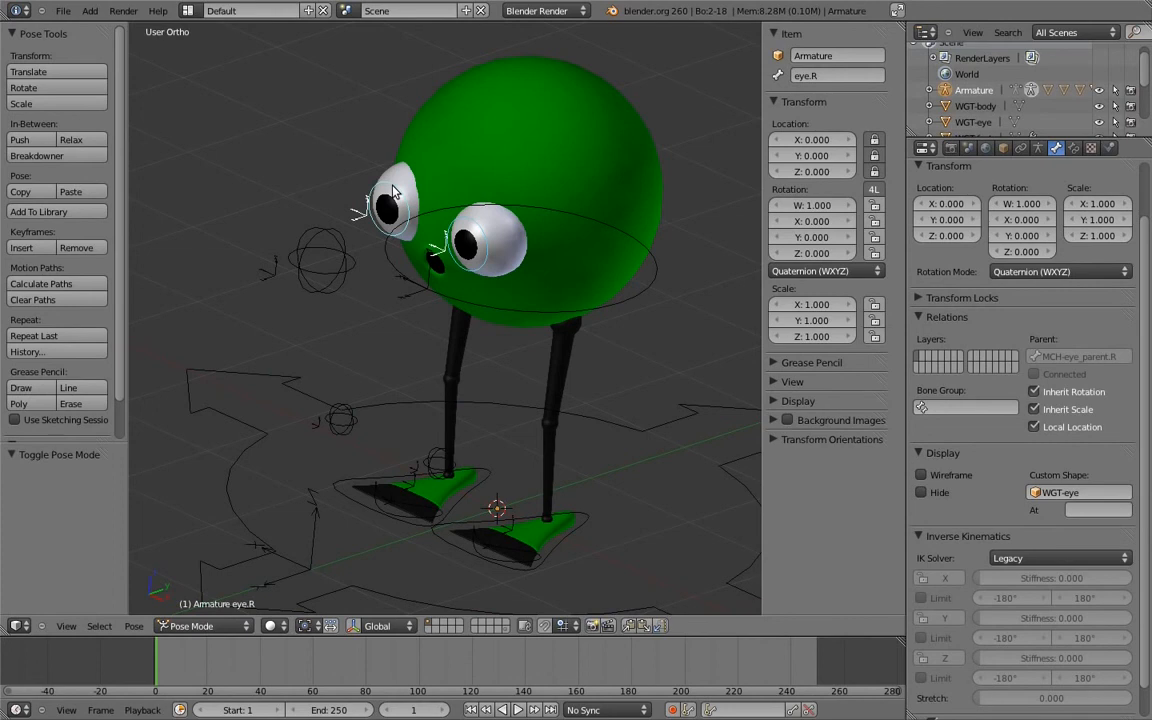
key(m)
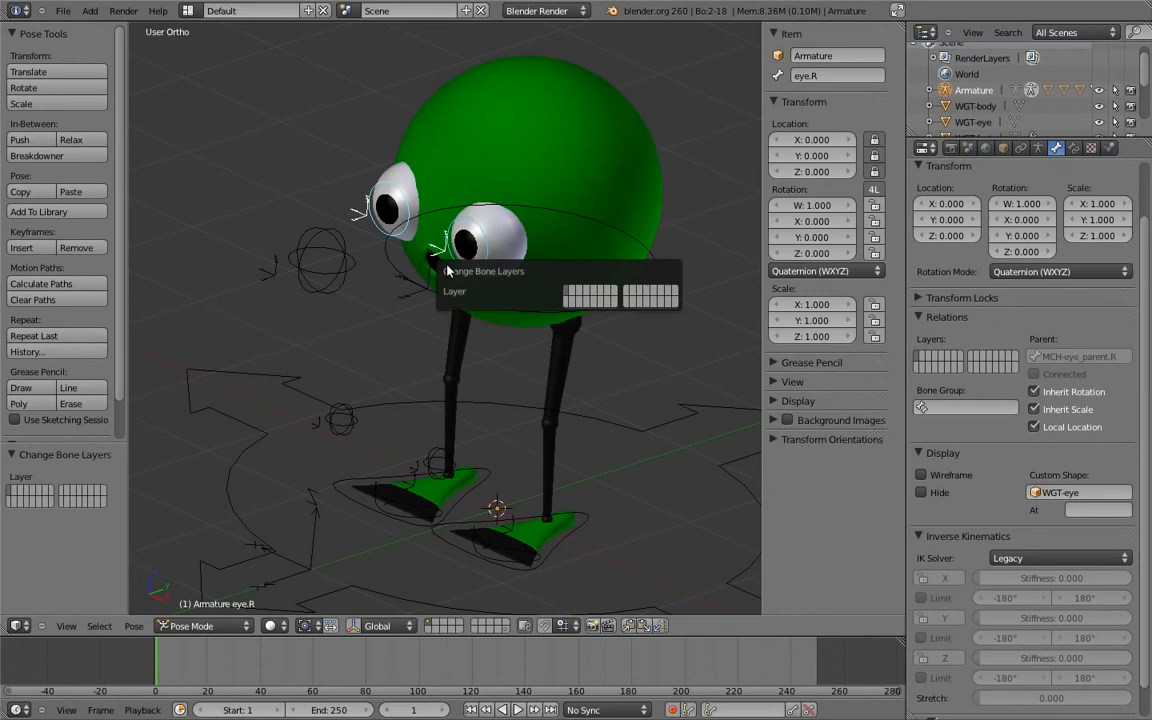
click(572, 291)
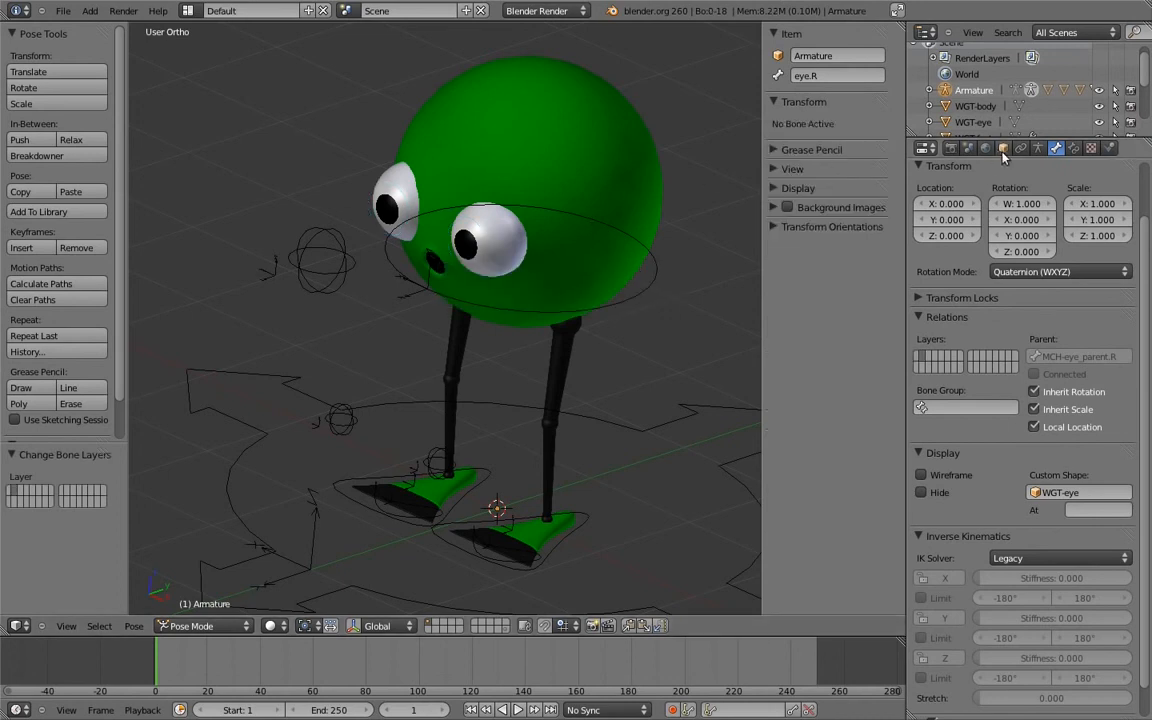
Step: Show only the armature's second bone layer to check the eye controls, and return to the first layer
click(1038, 148)
click(931, 289)
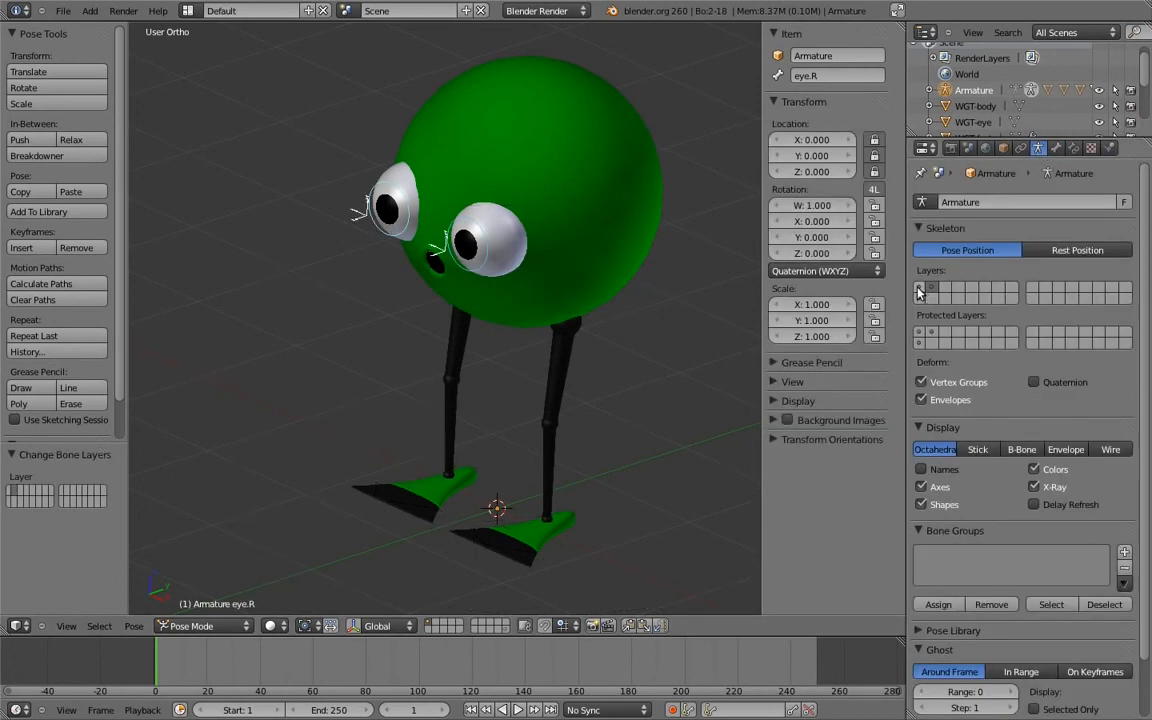
click(919, 290)
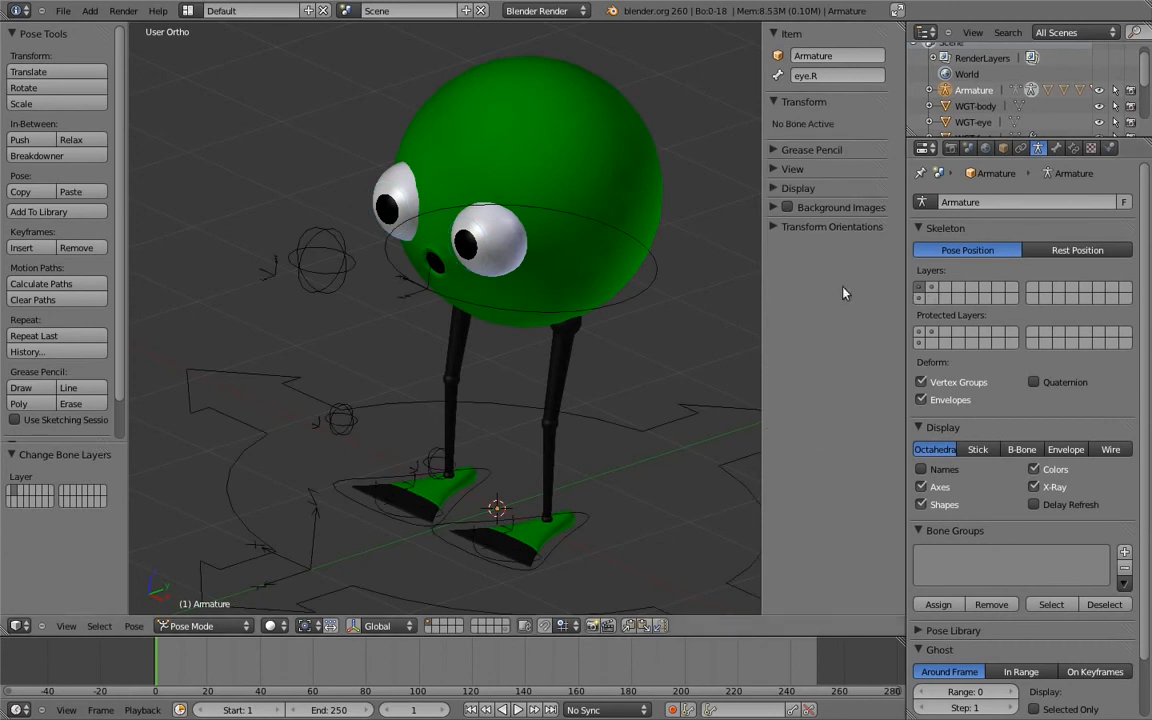
Step: Turn off the X-Ray and Axes display options of the armature
click(1033, 488)
click(921, 487)
shift+middle_drag(527, 380, 488, 237)
scroll(524, 306, down, 1)
Step: Select the body bone and rename the armature object as rig
right_click(485, 243)
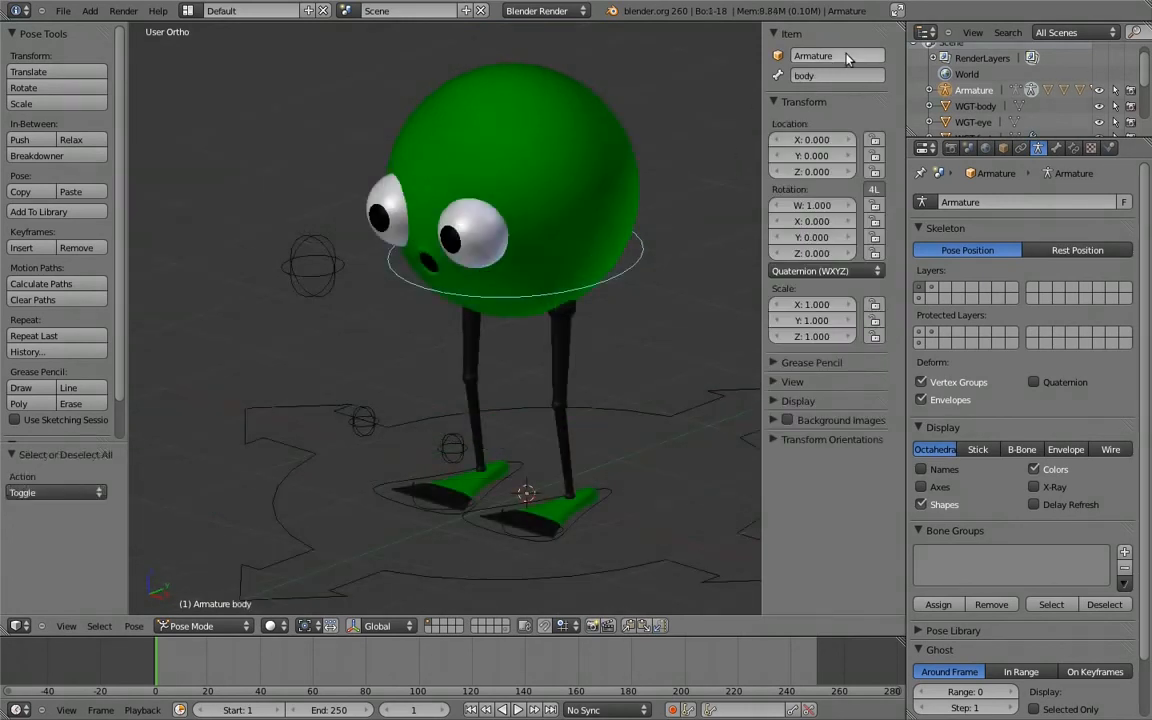
click(848, 55)
text(rig)
key(Return)
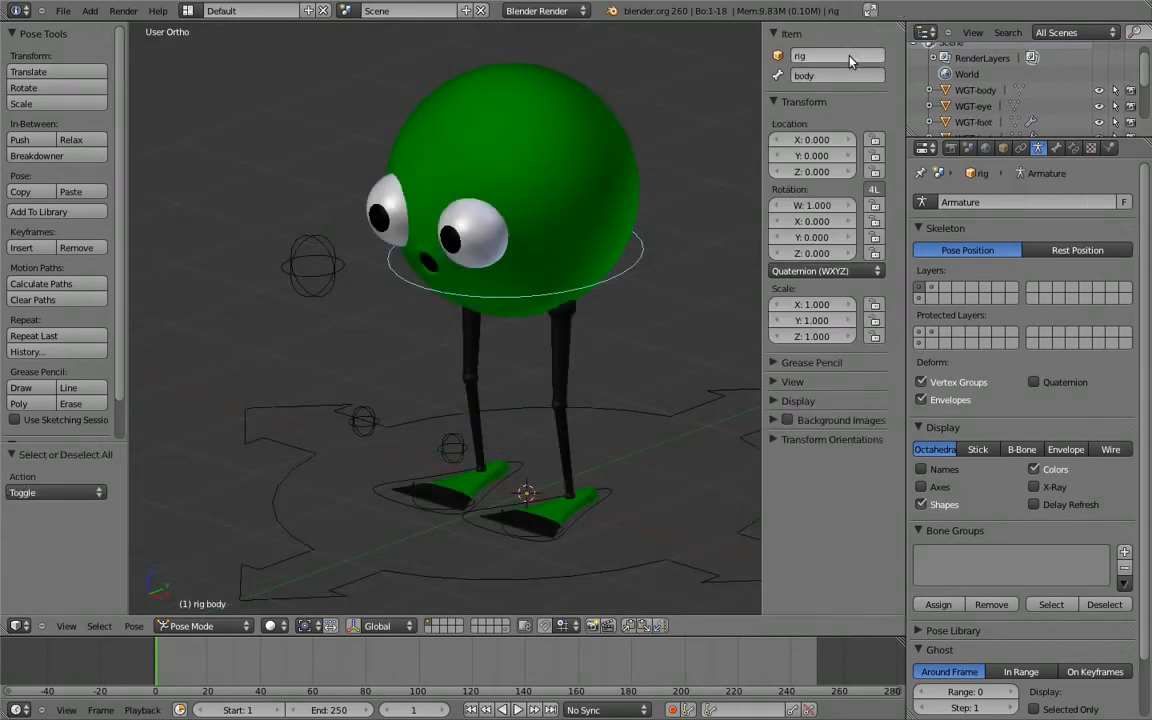
middle_drag(543, 417, 450, 207)
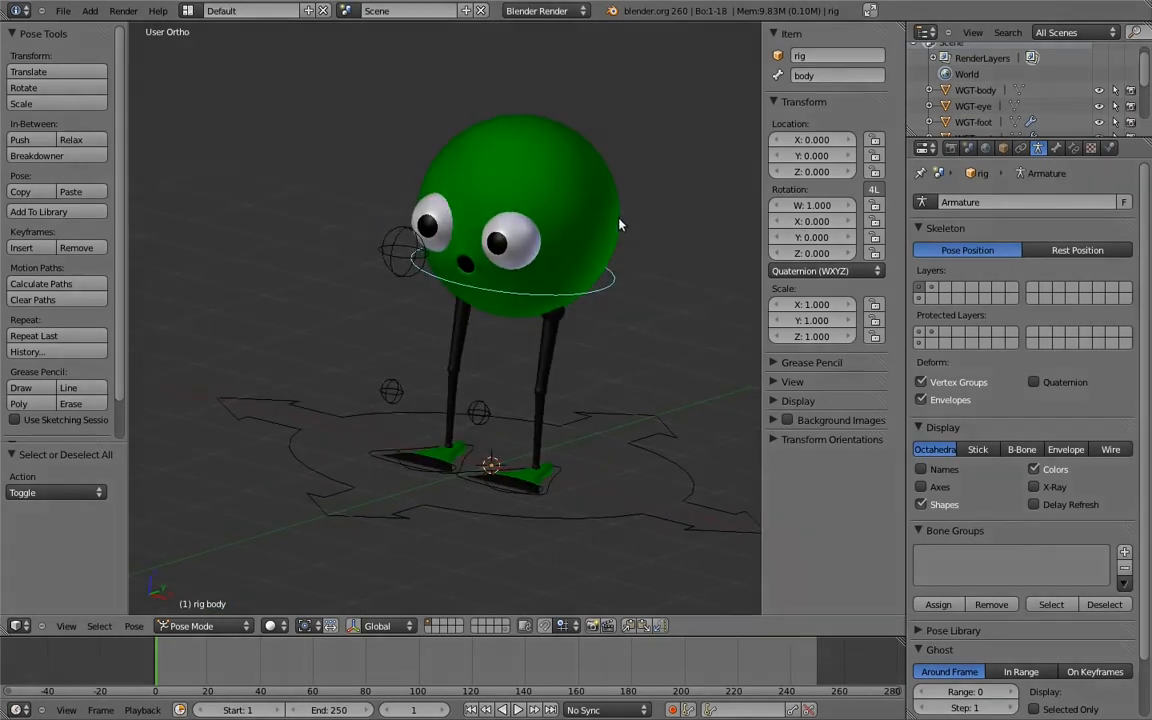